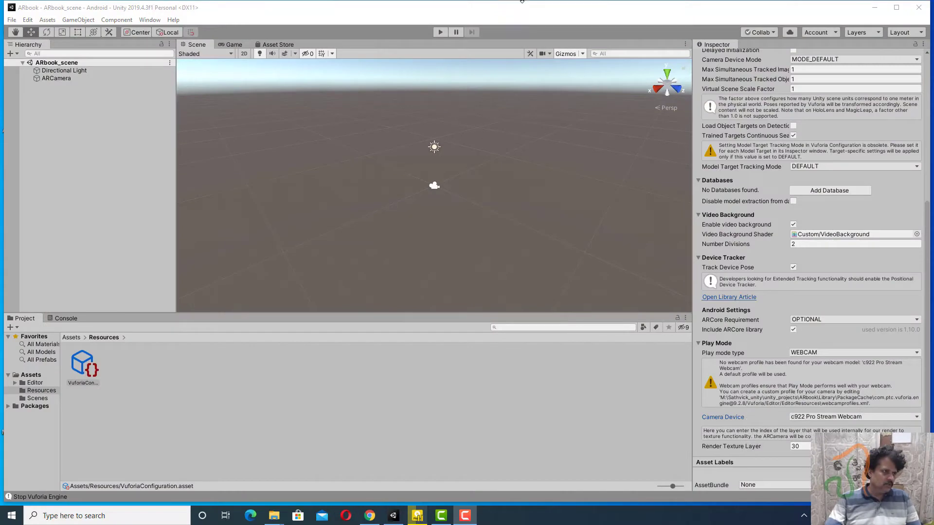
# Step: Start a custom package import and browse to the scanned_drawingbook folder inside Aiish_ARBook
pyautogui.click(530, 8)
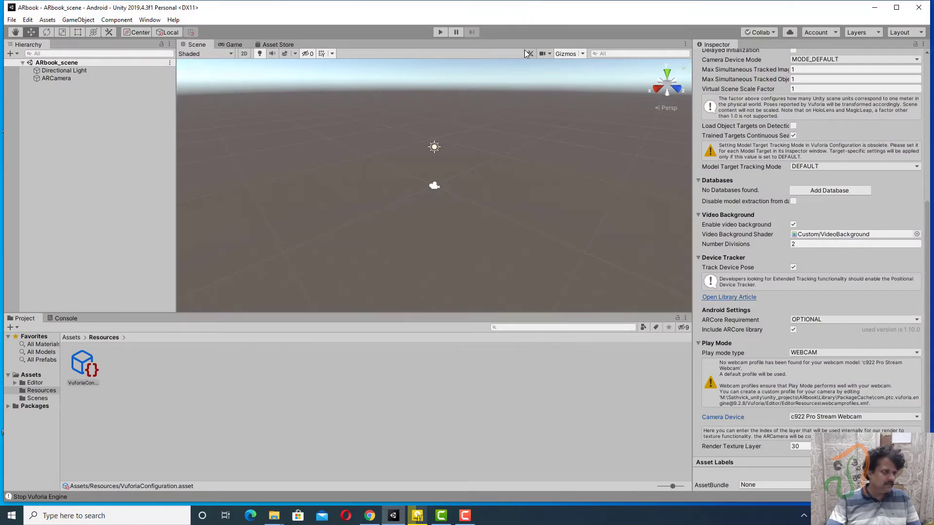
pyautogui.click(105, 110)
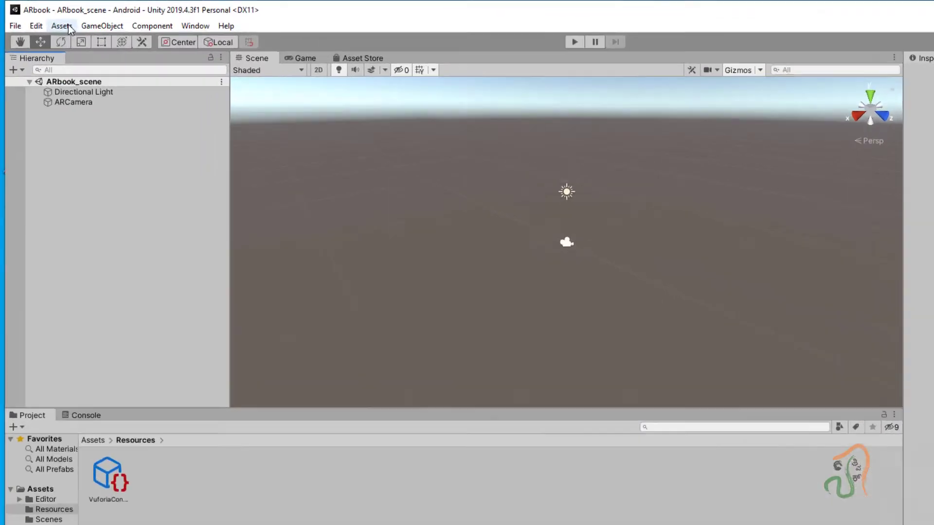
pyautogui.click(47, 20)
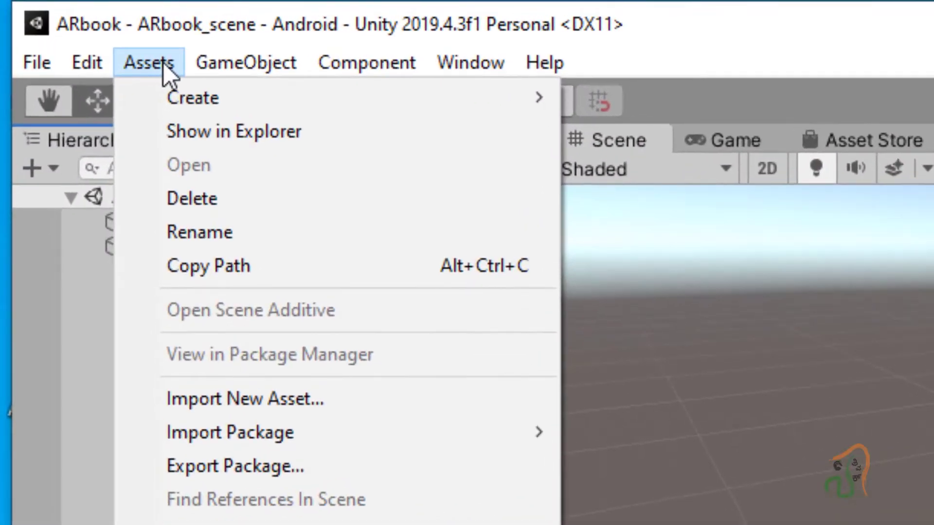
pyautogui.moveTo(307, 405)
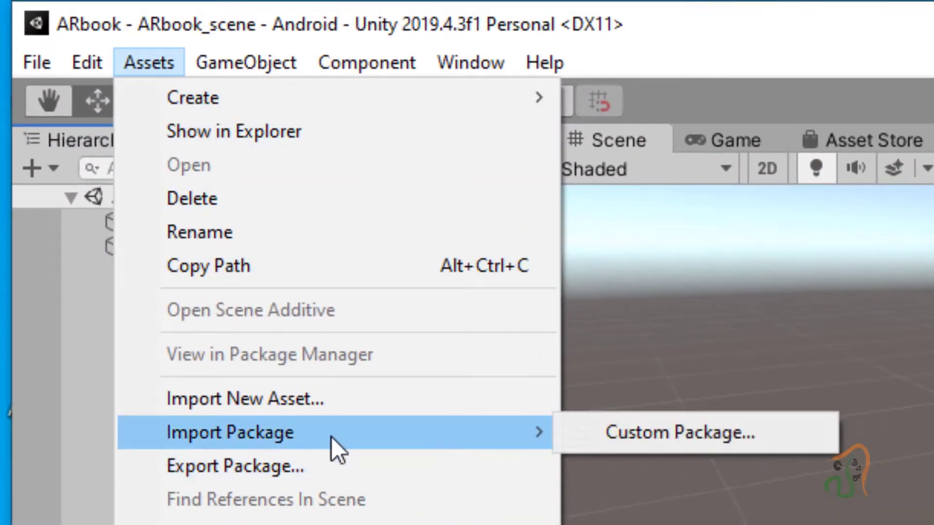
pyautogui.click(599, 434)
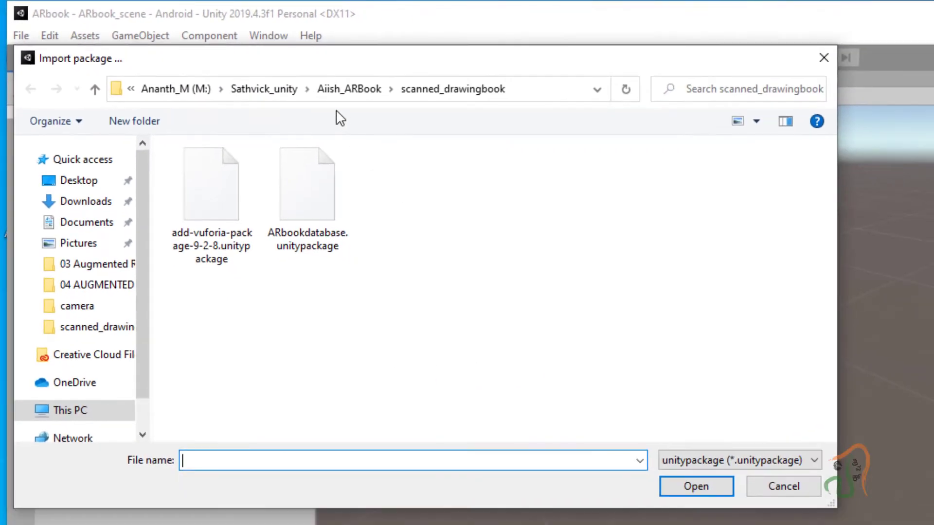
pyautogui.click(317, 107)
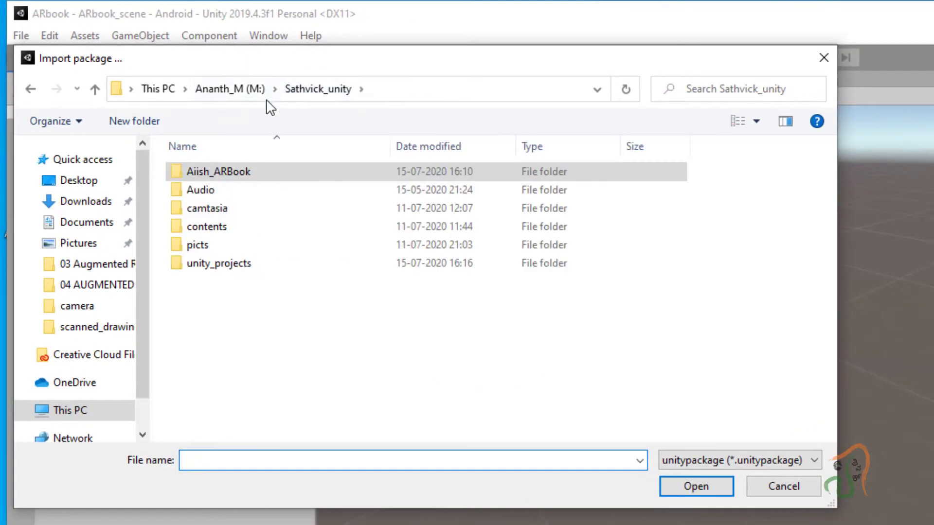
pyautogui.doubleClick(235, 173)
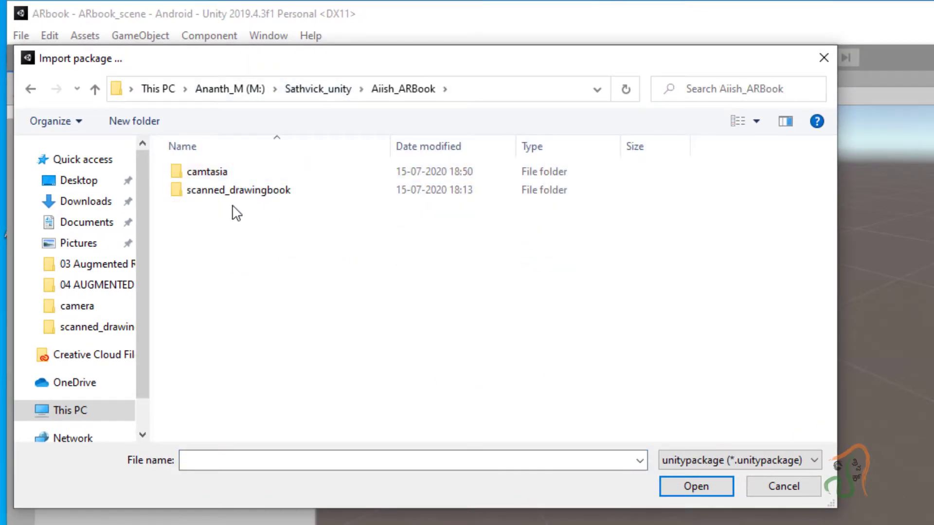
pyautogui.doubleClick(237, 191)
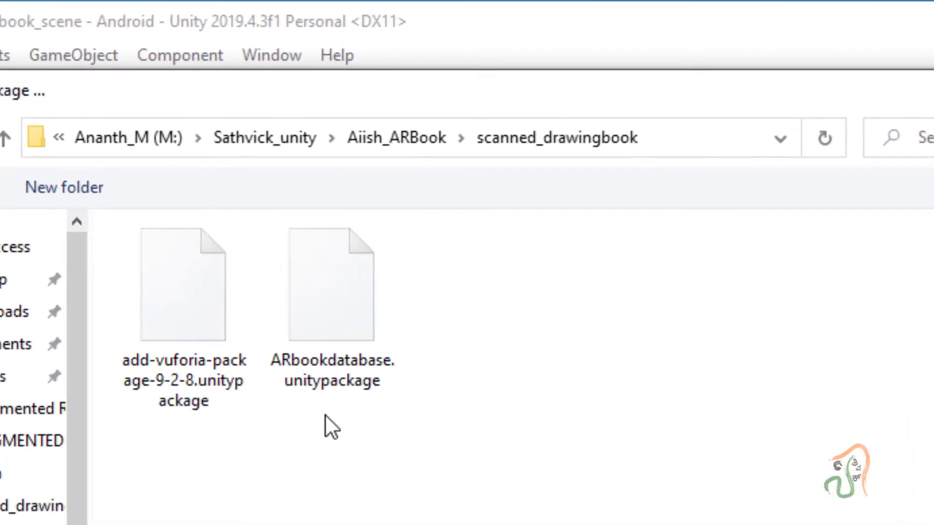
# Step: Import ARbookdatabase.unitypackage into the project with all of its items included
pyautogui.click(310, 236)
pyautogui.click(336, 366)
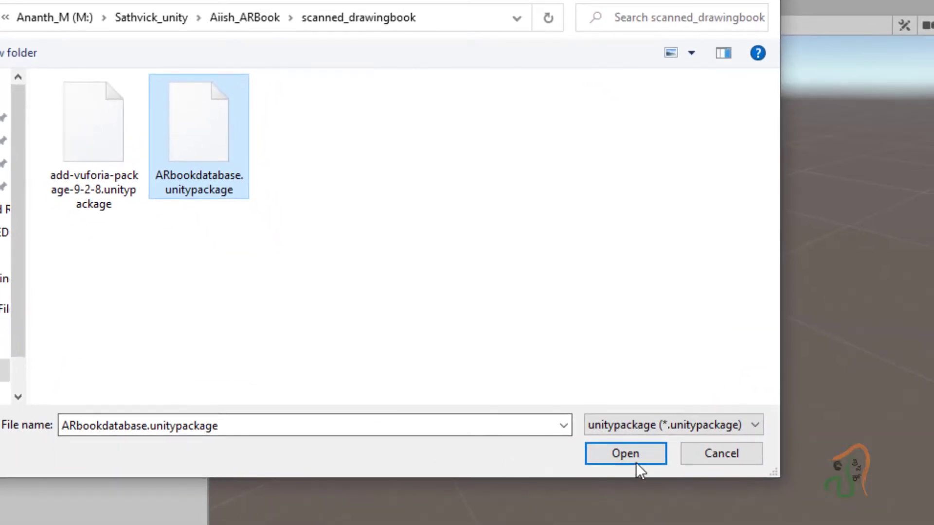
pyautogui.click(626, 453)
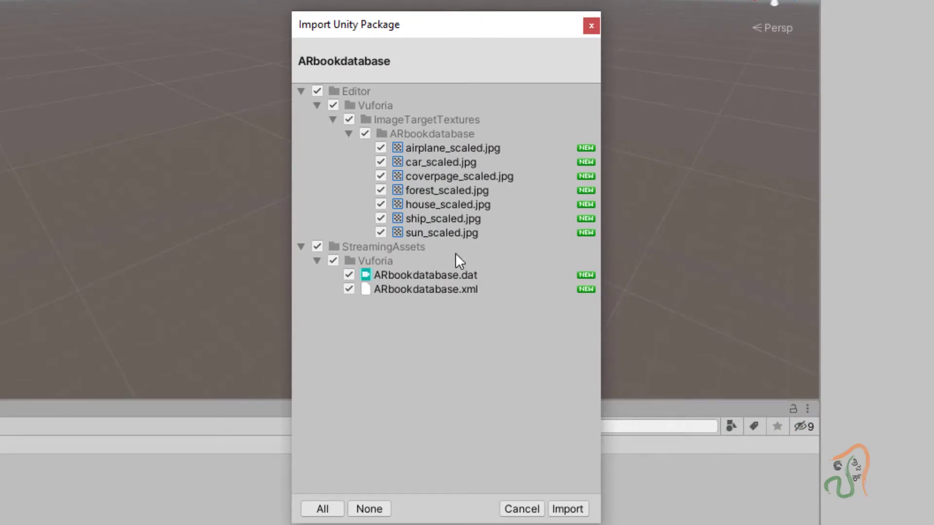
pyautogui.click(321, 511)
pyautogui.click(568, 509)
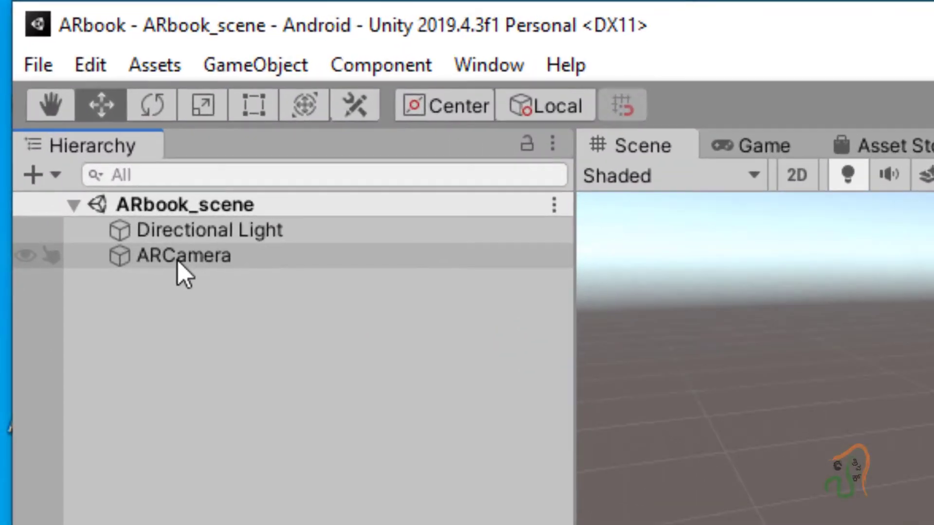
# Step: Add a Vuforia Engine Image Target as a child of ARCamera
pyautogui.click(178, 259)
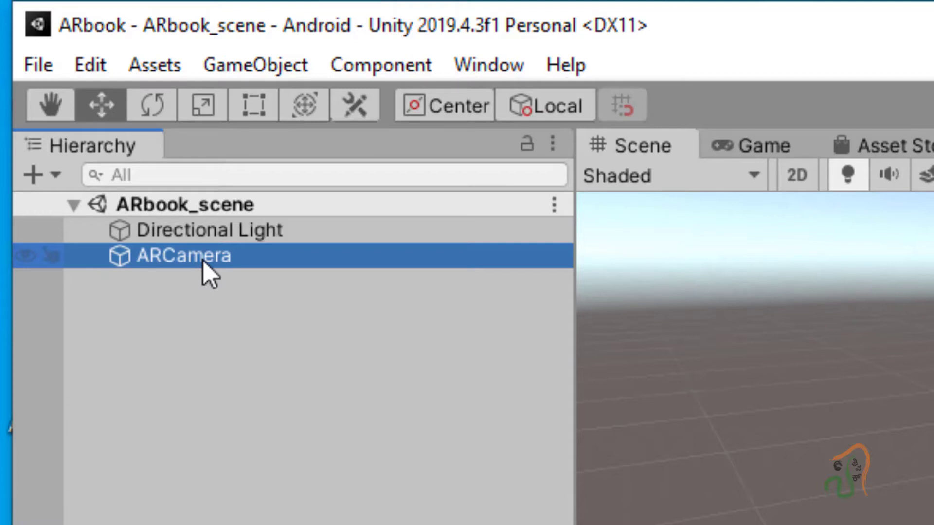
pyautogui.click(247, 61)
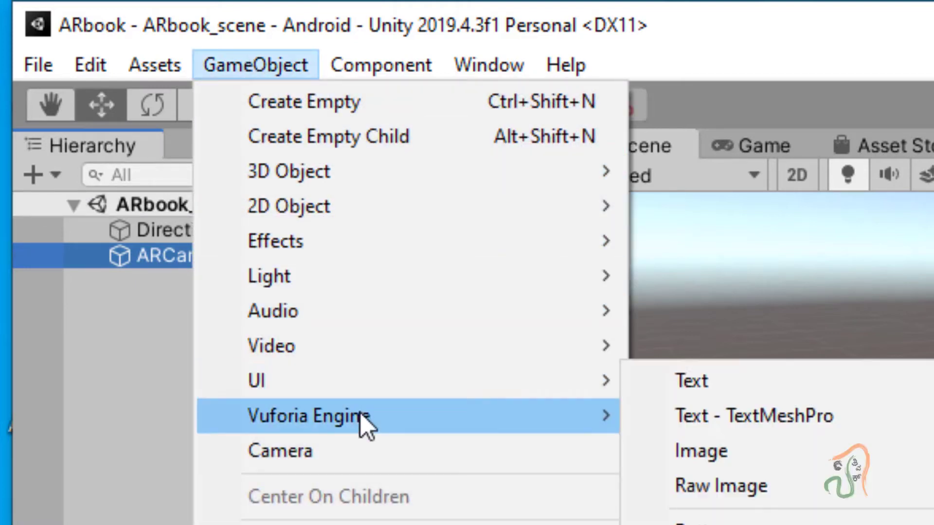
pyautogui.moveTo(358, 418)
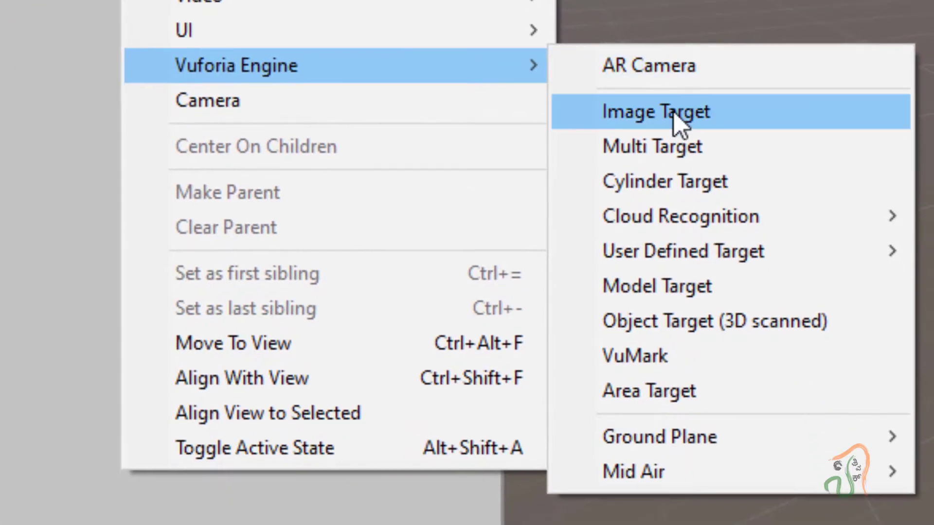
pyautogui.click(679, 119)
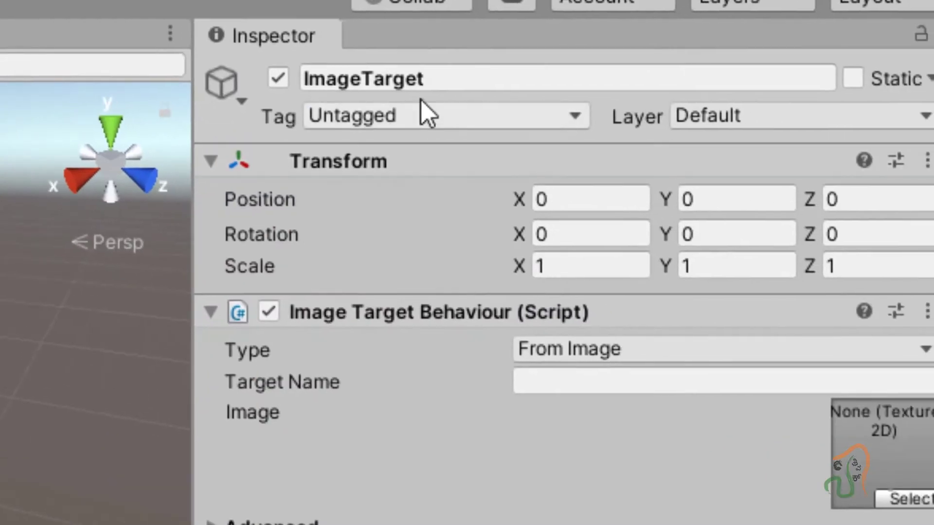
# Step: Rename the new image target object as SunImageTarget
pyautogui.click(444, 77)
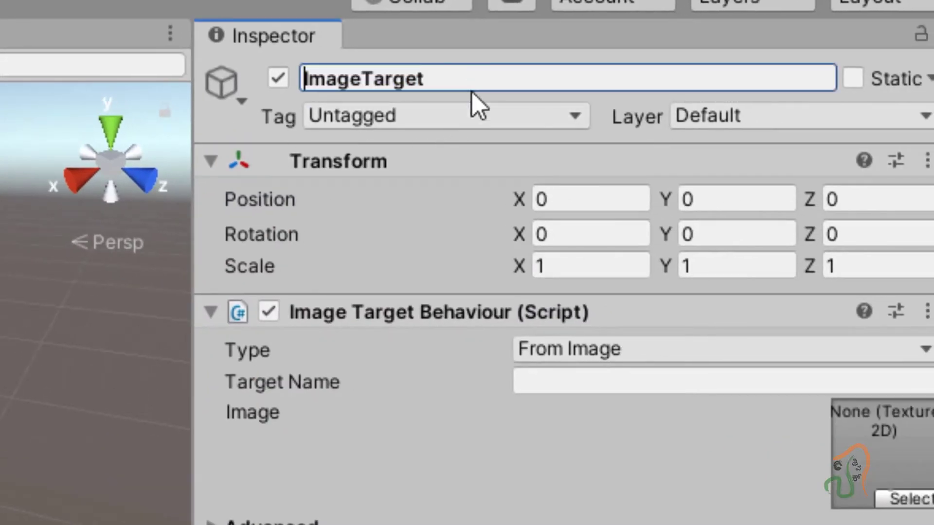
pyautogui.moveTo(434, 79); pyautogui.dragTo(296, 76)
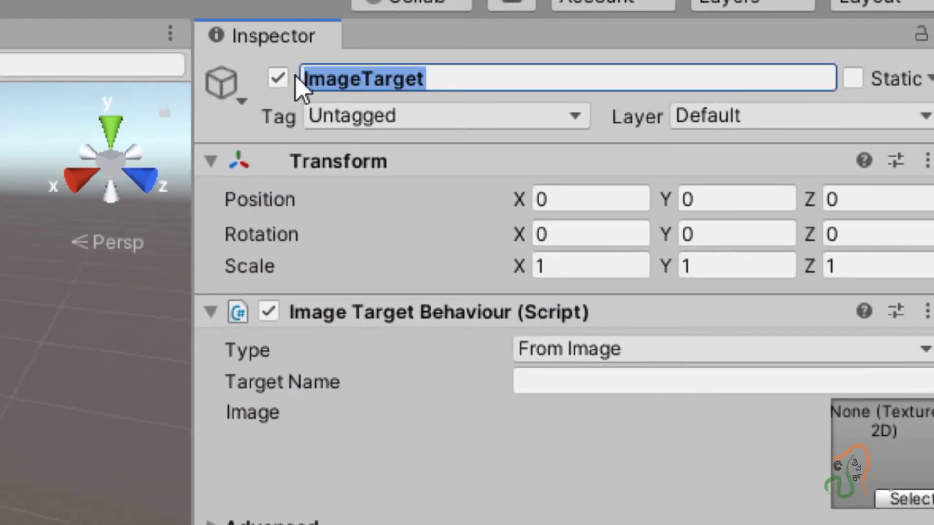
pyautogui.write('Sun')
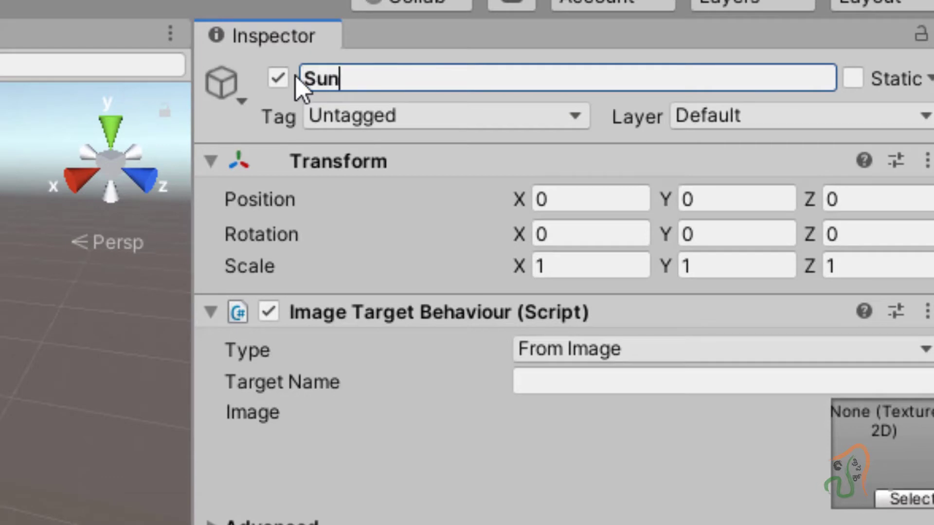
pyautogui.write('Image')
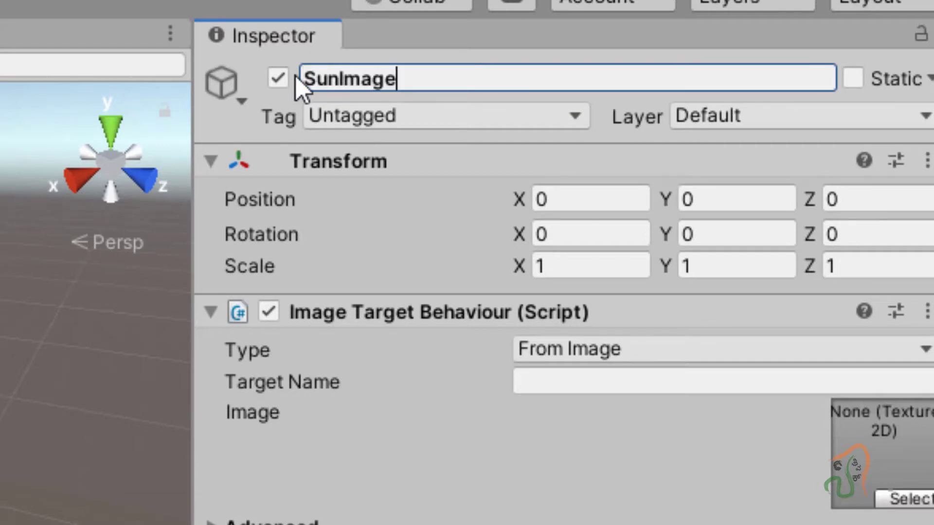
pyautogui.write('Target')
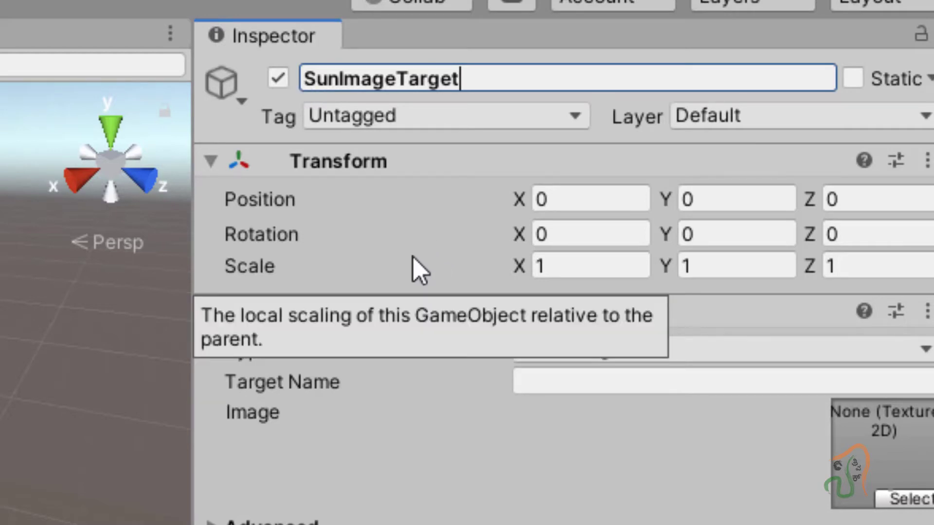
pyautogui.press('Return')
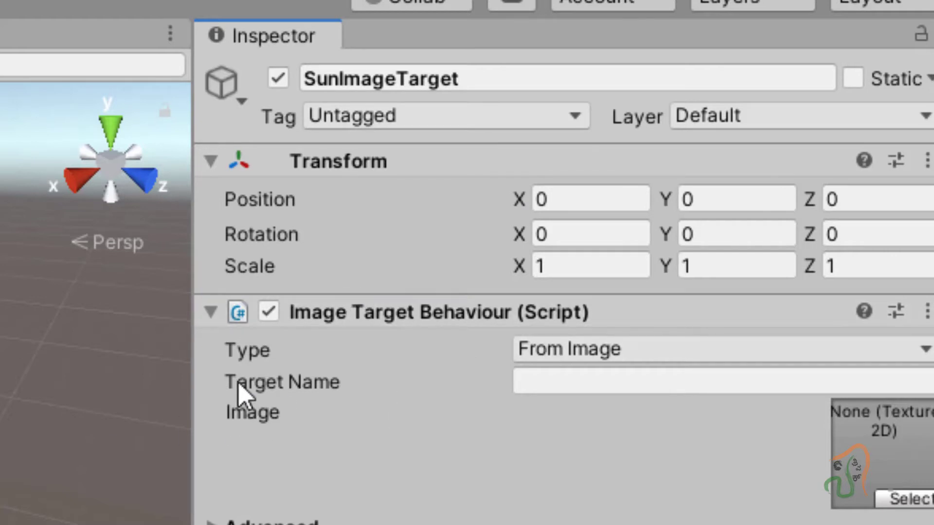
# Step: Set SunImageTarget's type to From Database, using the sun image target from ARbookdatabase
pyautogui.click(637, 351)
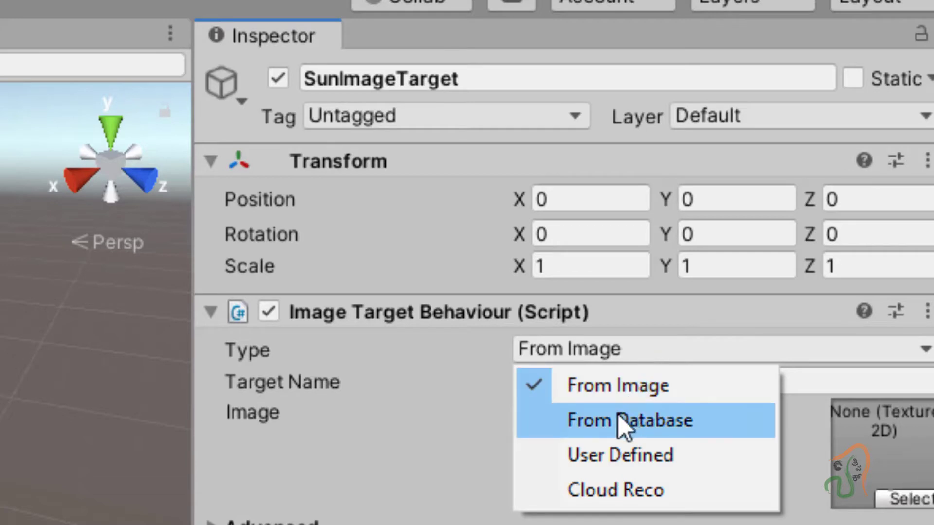
pyautogui.click(662, 421)
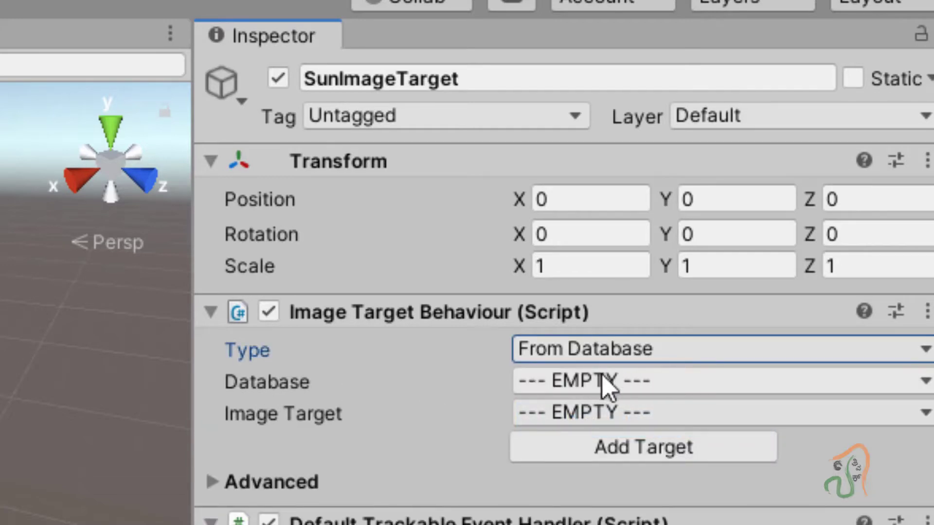
pyautogui.click(703, 381)
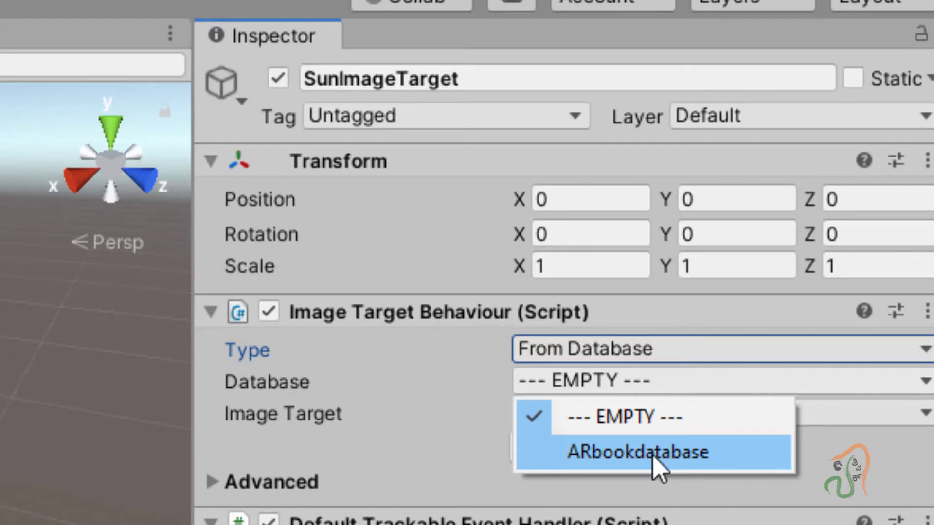
pyautogui.click(621, 458)
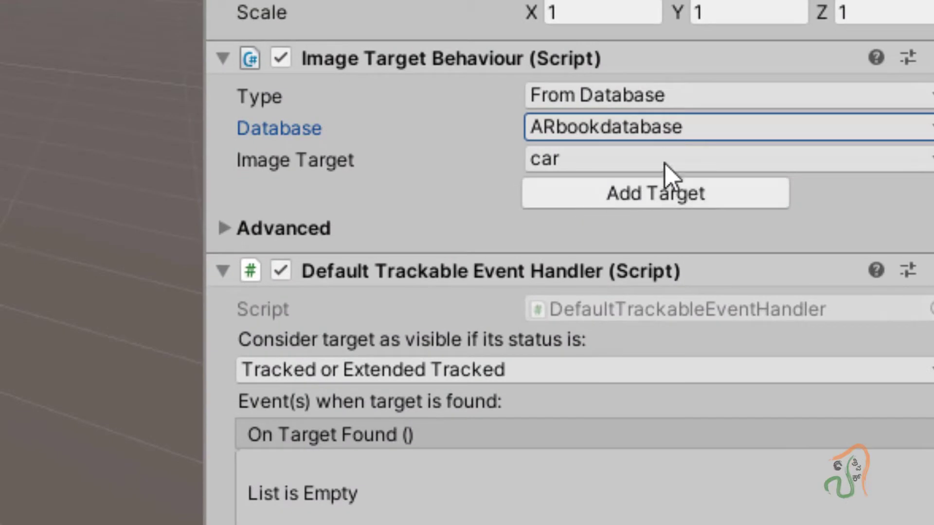
pyautogui.click(666, 151)
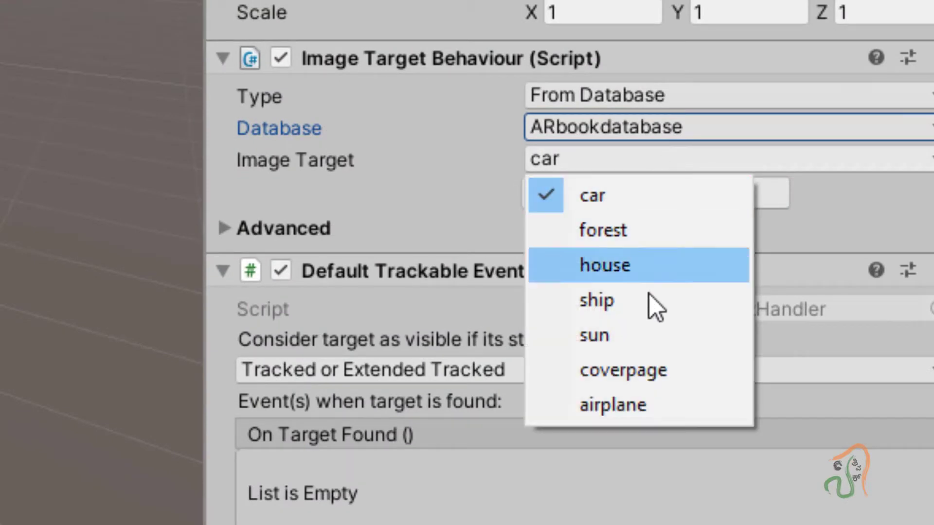
pyautogui.click(651, 339)
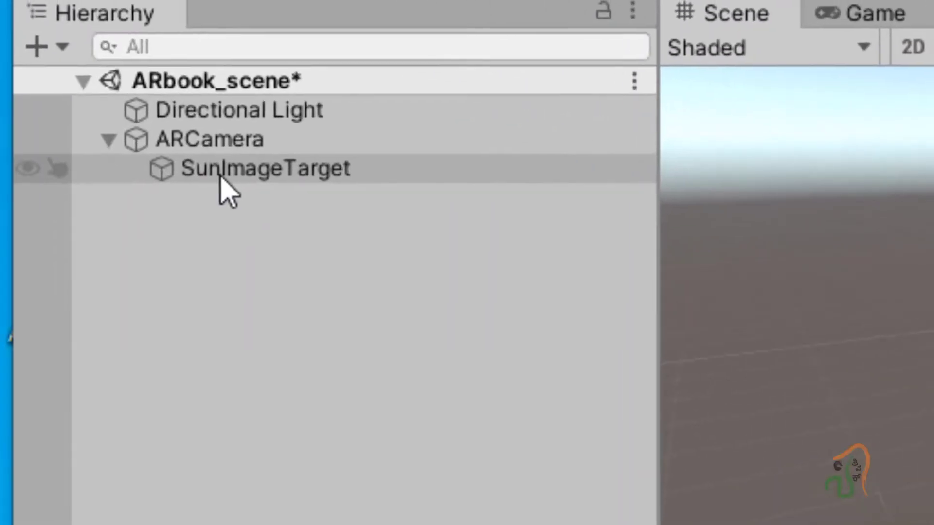
# Step: Create a 3D sphere as a child of SunImageTarget under ARCamera
pyautogui.click(223, 177)
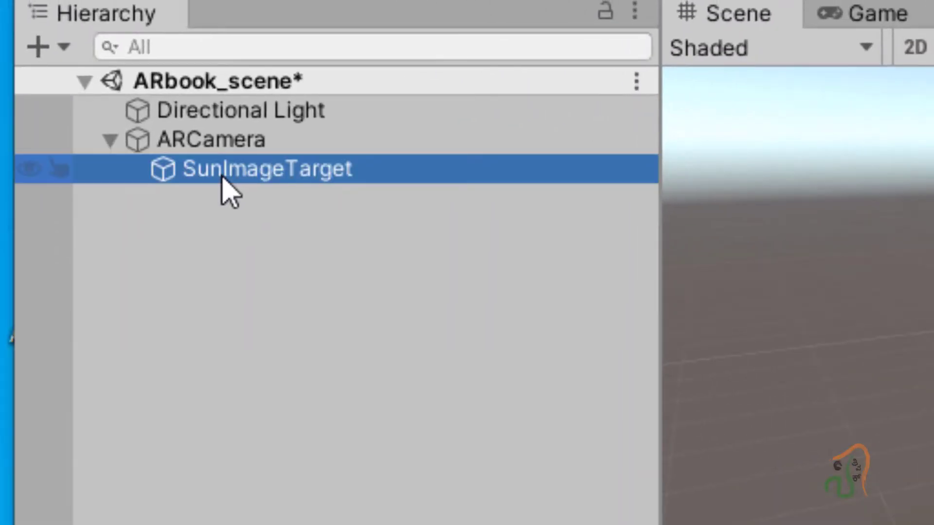
pyautogui.click(199, 143)
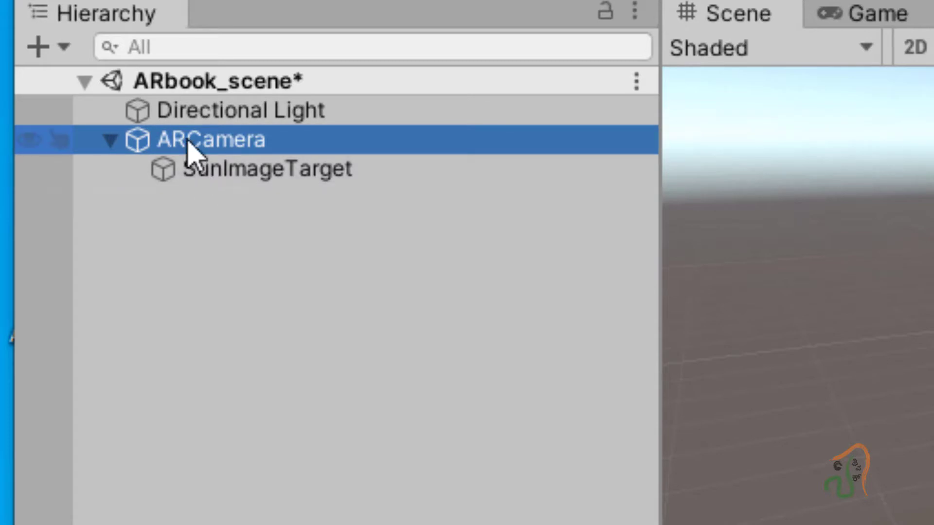
pyautogui.click(247, 172)
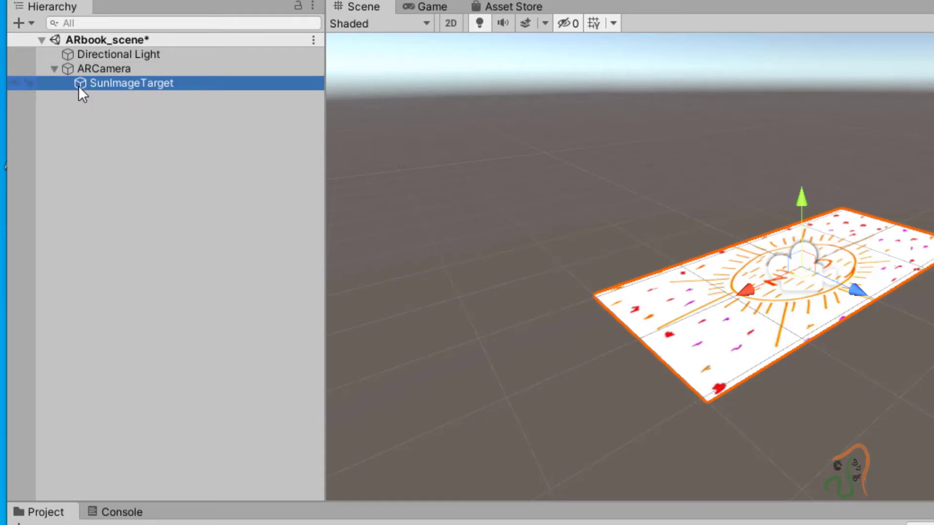
pyautogui.rightClick(164, 82)
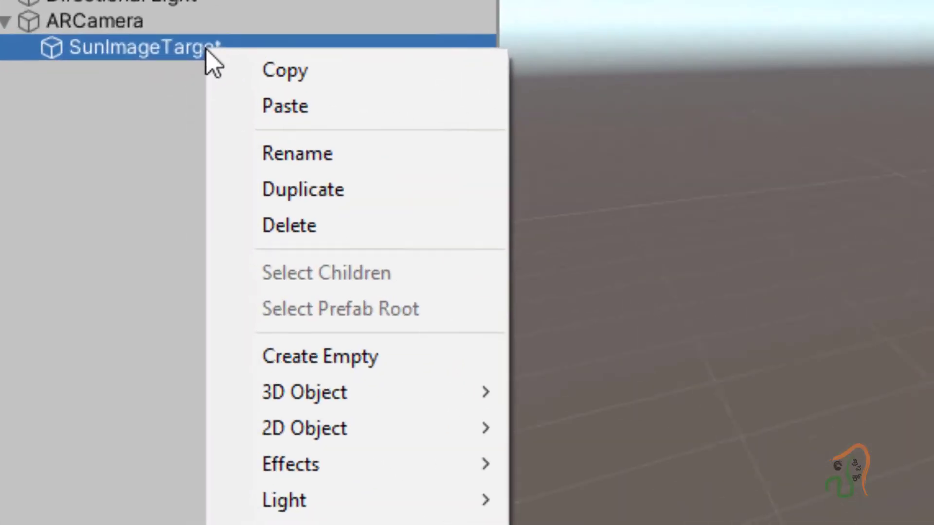
pyautogui.moveTo(389, 484)
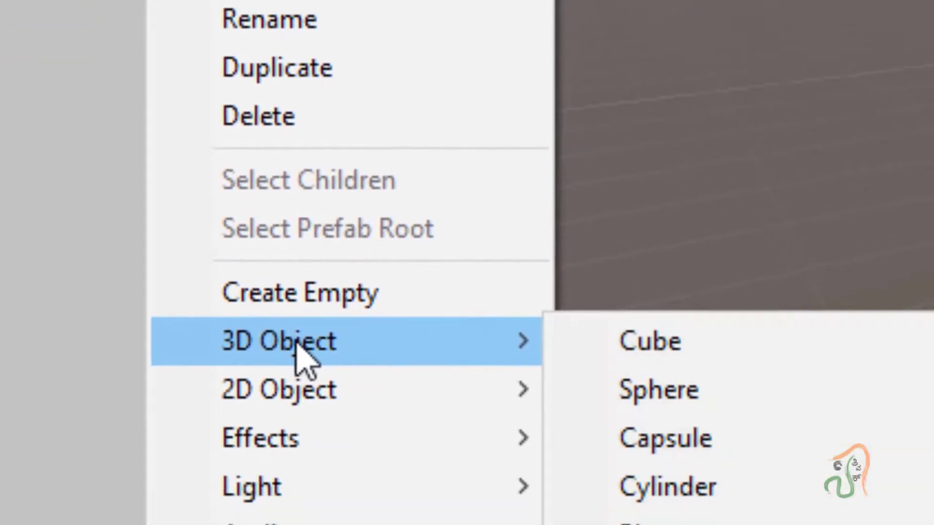
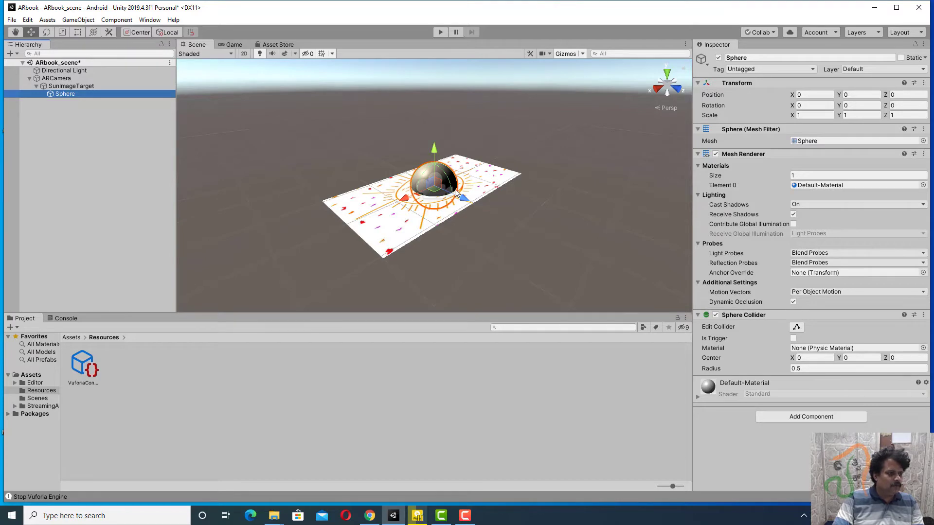
# Step: Raise the sphere above the sun image along the Y axis to a position of about 0.617
pyautogui.scroll(4, 431, 153)
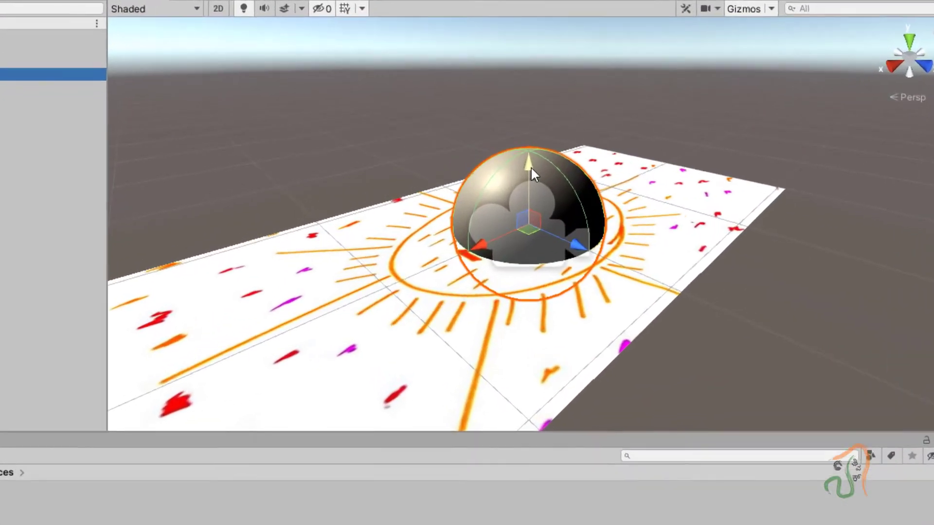
pyautogui.moveTo(451, 154); pyautogui.dragTo(443, 107)
pyautogui.moveTo(531, 99); pyautogui.dragTo(531, 100)
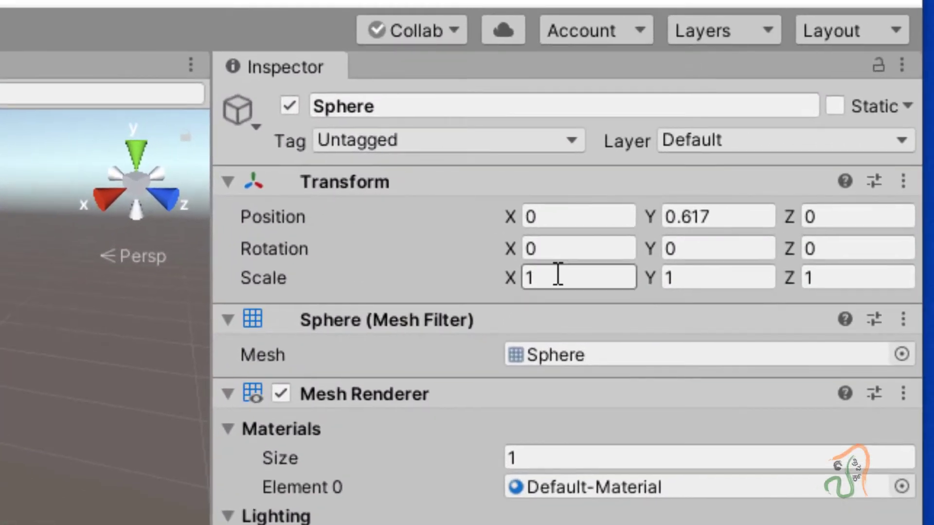
# Step: Set the sphere's scale to 0.3 on the X, Y and Z axes
pyautogui.click(558, 275)
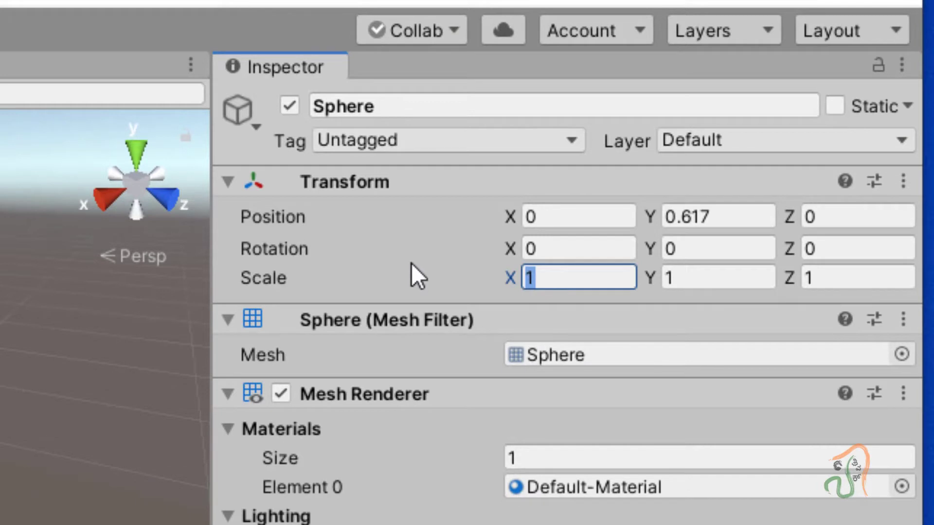
pyautogui.write('.3')
pyautogui.press('Return')
pyautogui.click(695, 282)
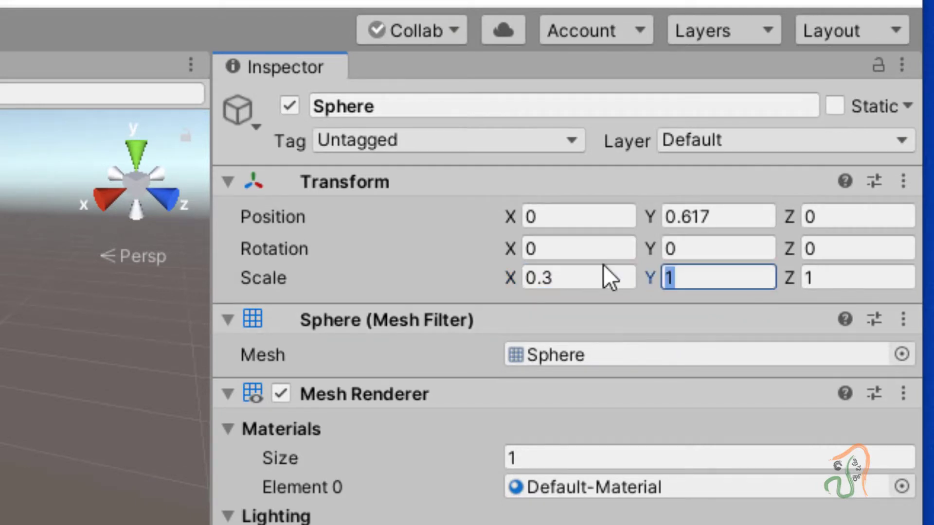
pyautogui.write('.')
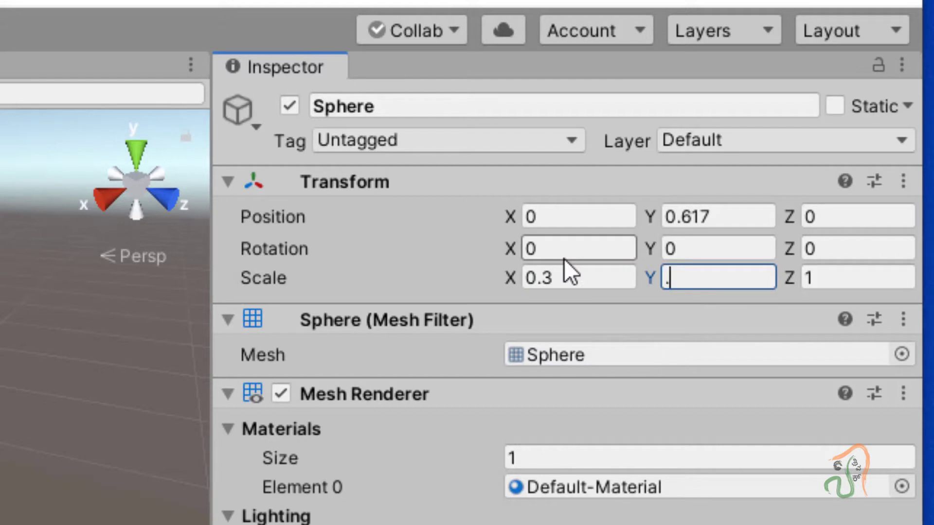
pyautogui.write('3')
pyautogui.press('Return')
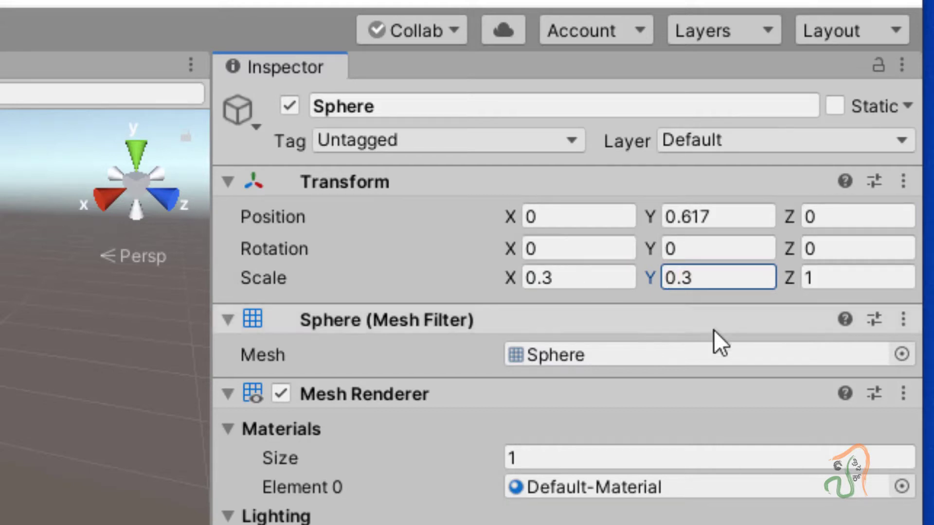
pyautogui.click(857, 282)
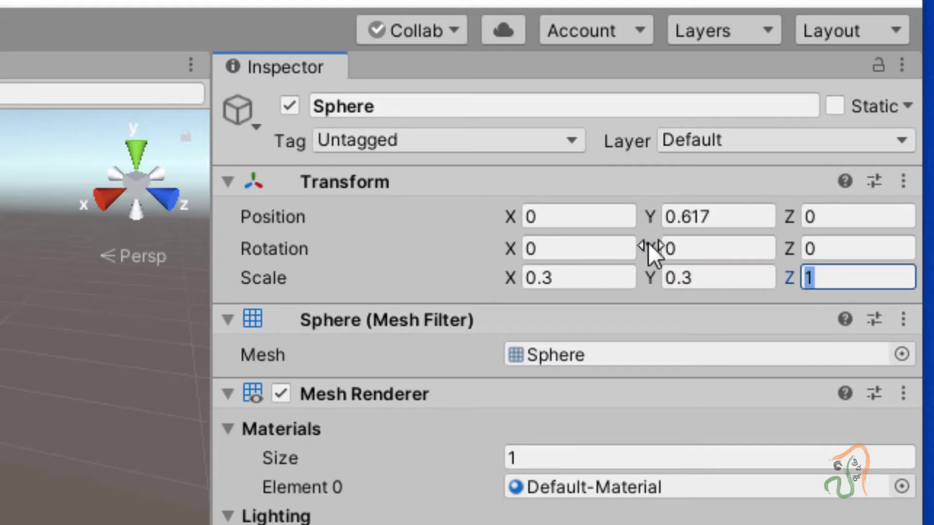
pyautogui.write('.3')
pyautogui.press('Return')
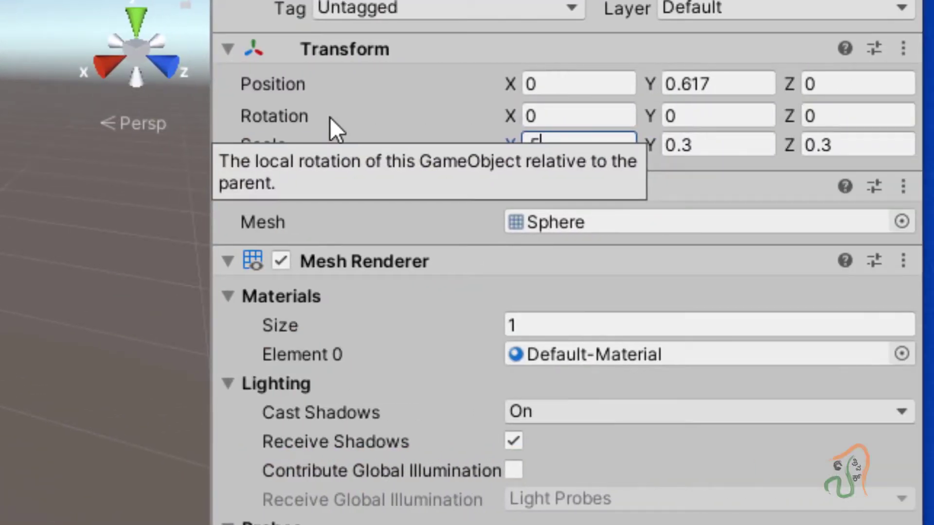
# Step: Set the sphere's scale to 0.5 on all three axes and frame it in the scene view
pyautogui.press('Tab')
pyautogui.write('.5')
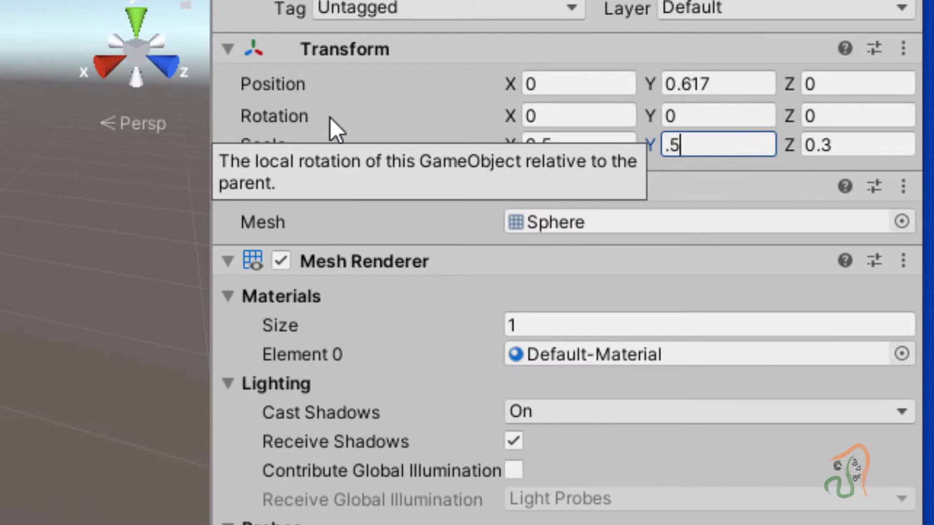
pyautogui.press('Tab')
pyautogui.write('.5')
pyautogui.press('Return')
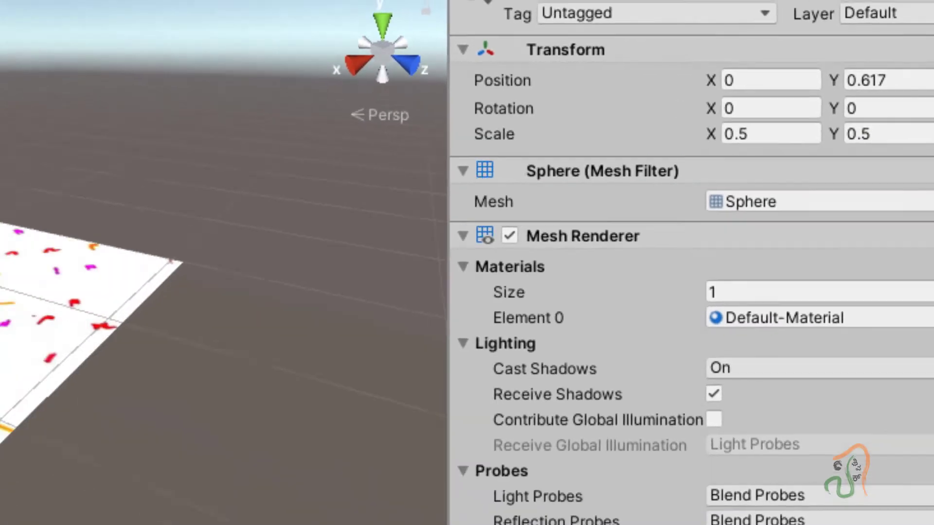
pyautogui.press('f')
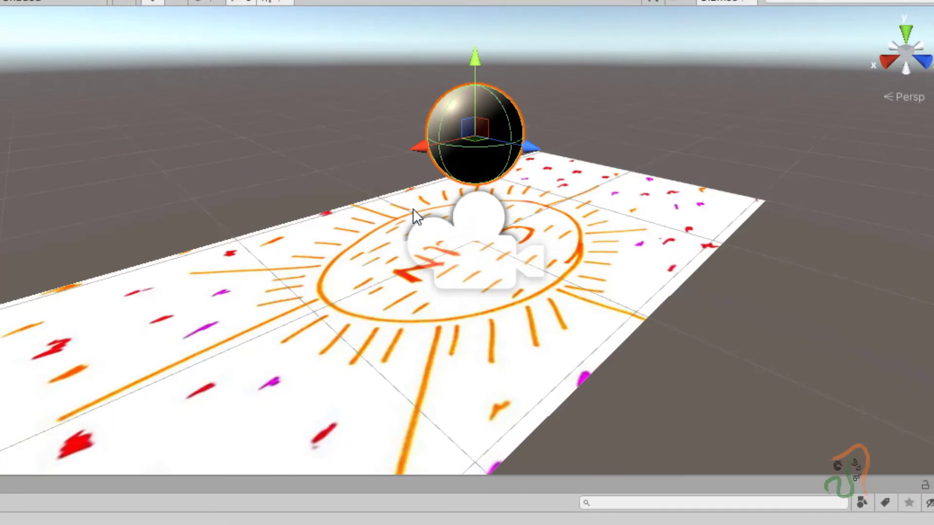
pyautogui.moveTo(582, 226); pyautogui.dragTo(604, 291, button='middle')
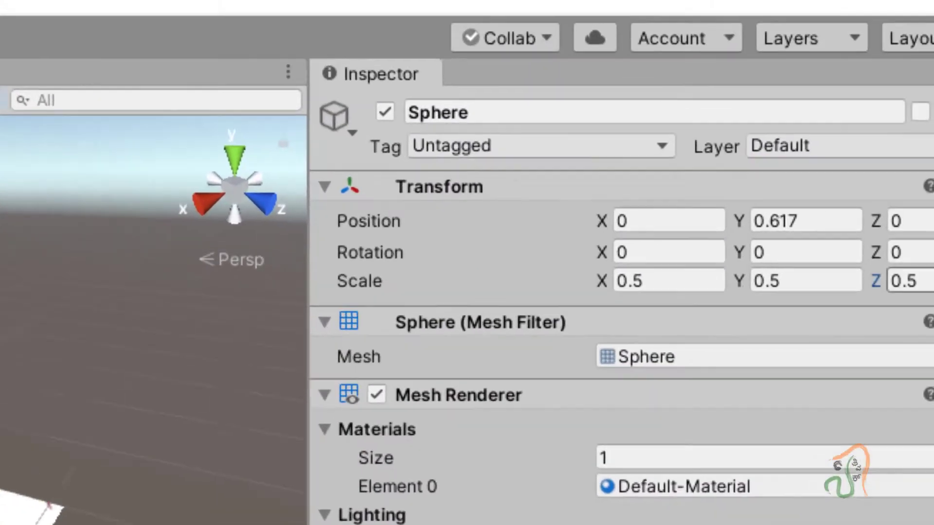
# Step: Flatten the sphere by trying a Z scale of 0.1 and settling on 0.2
pyautogui.press('Tab')
pyautogui.write('0.1')
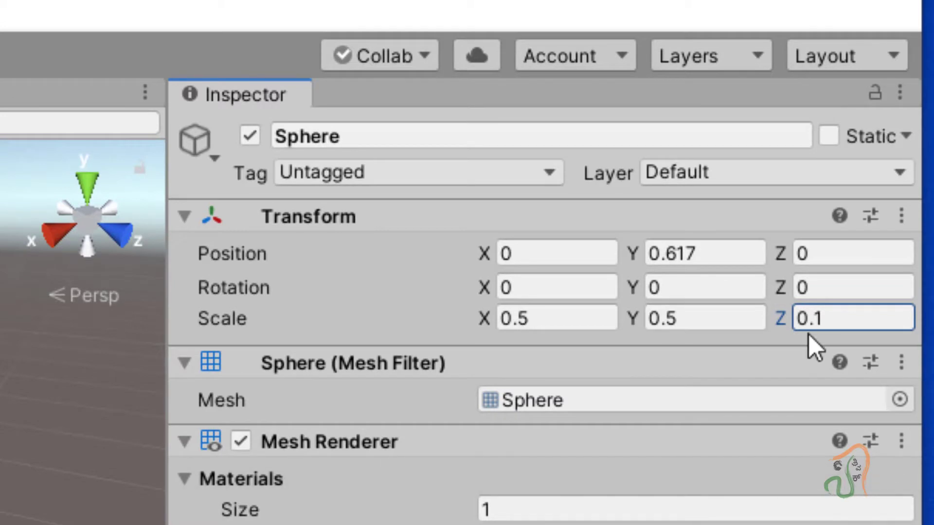
pyautogui.doubleClick(831, 321)
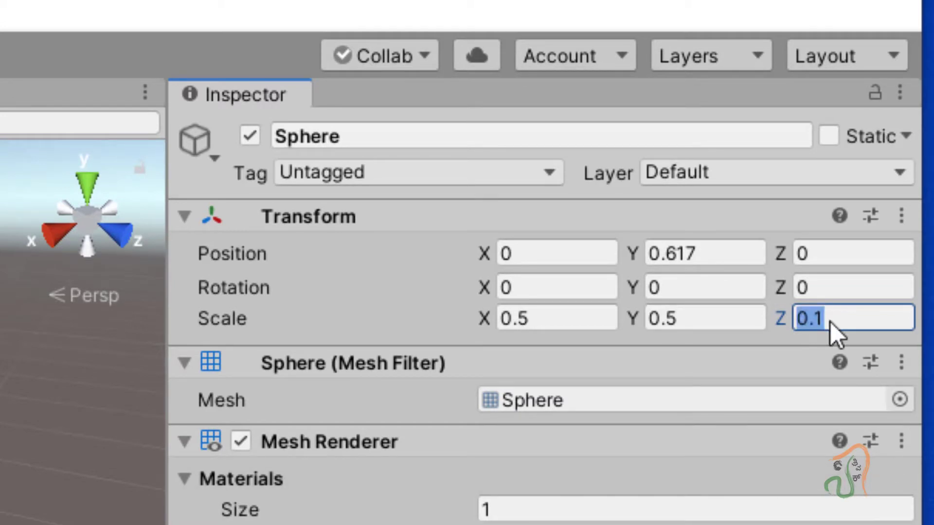
pyautogui.write('0.2')
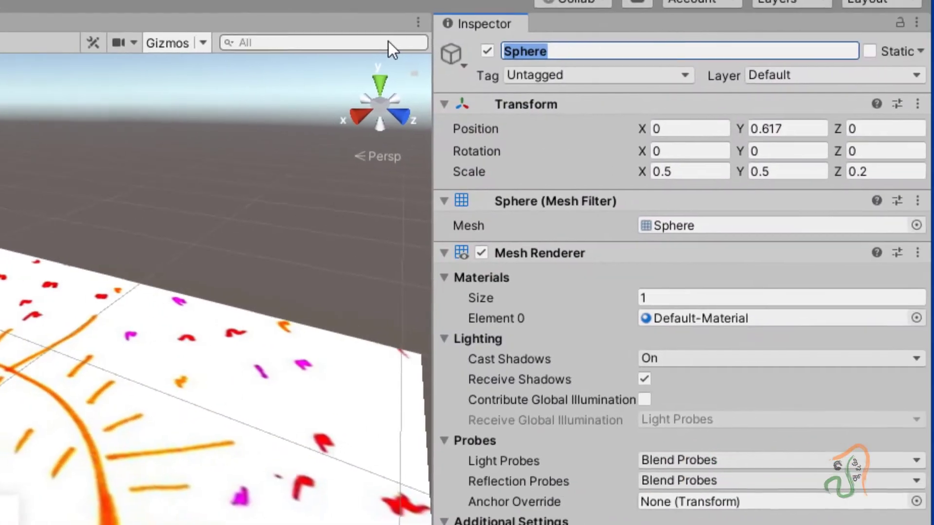
# Step: Rename the sphere as SunModel and save the scene
pyautogui.write('S')
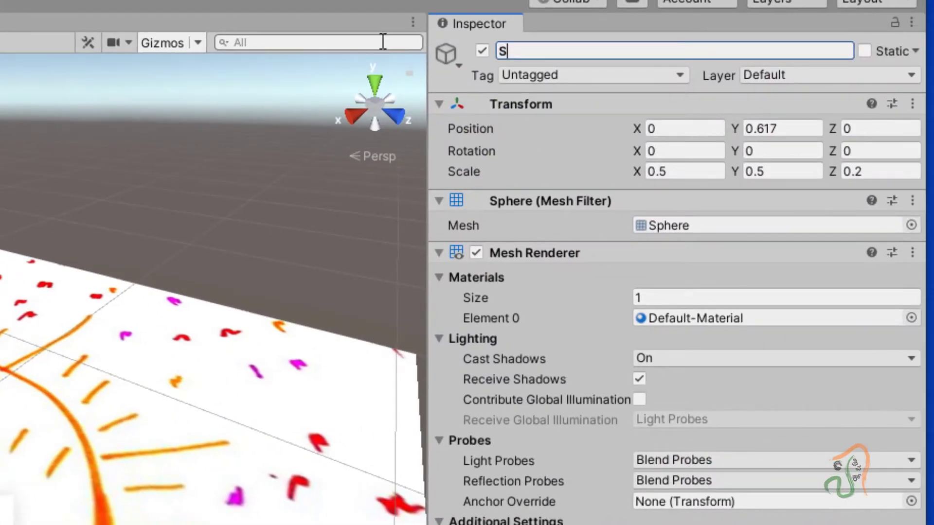
pyautogui.write('unModel')
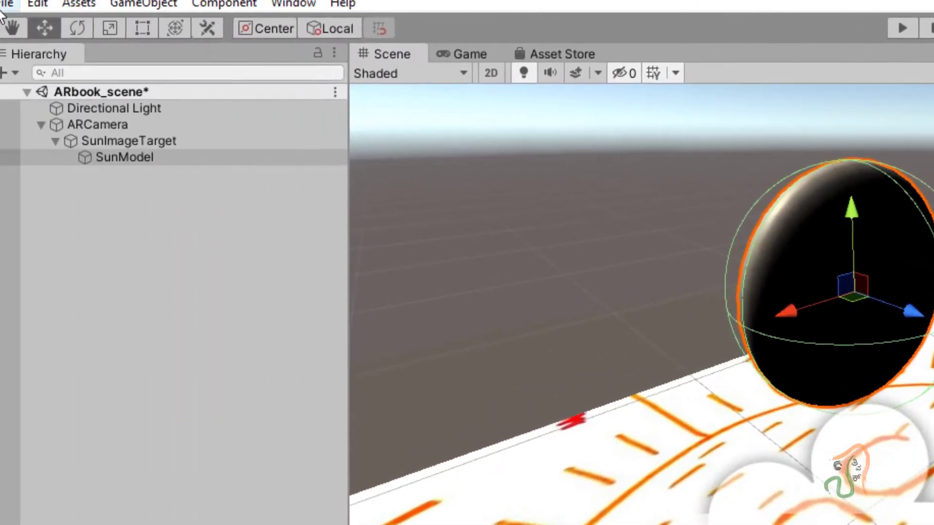
pyautogui.click(18, 7)
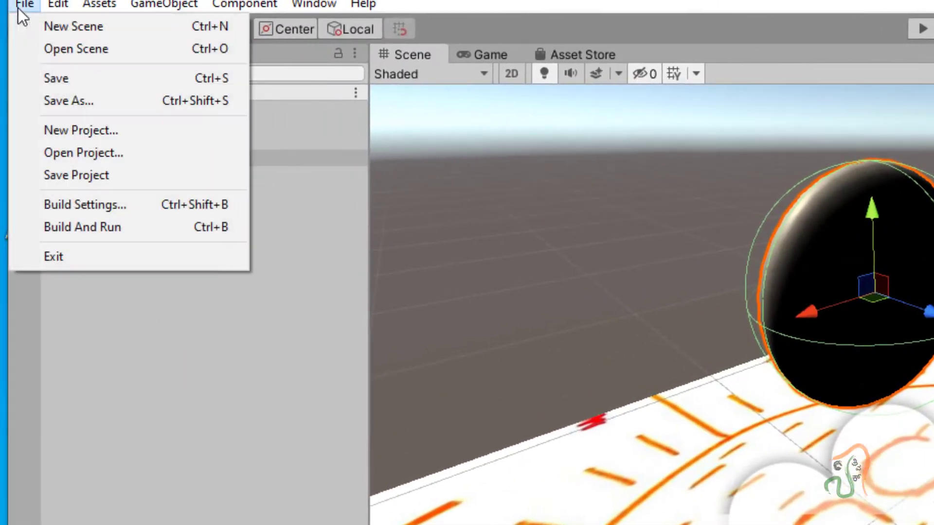
pyautogui.click(51, 83)
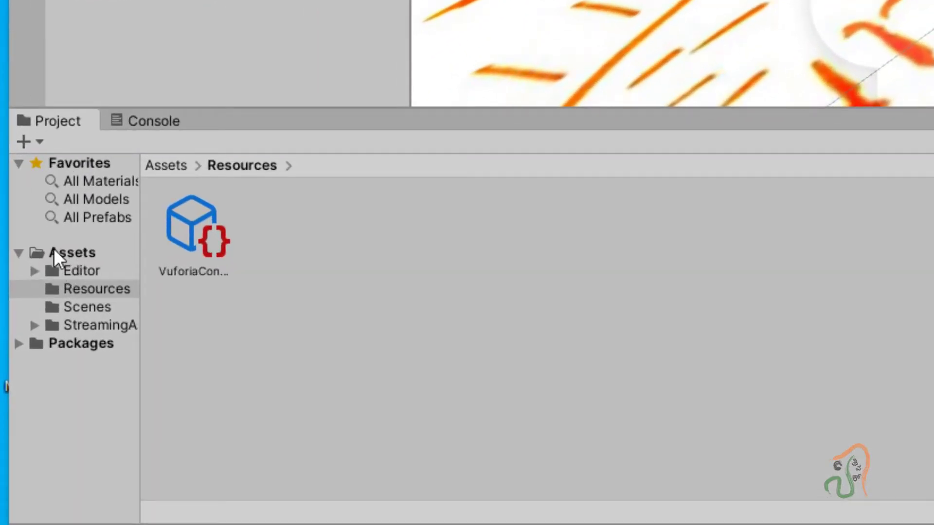
# Step: Create a folder named Materials directly inside the project's Assets folder
pyautogui.click(63, 253)
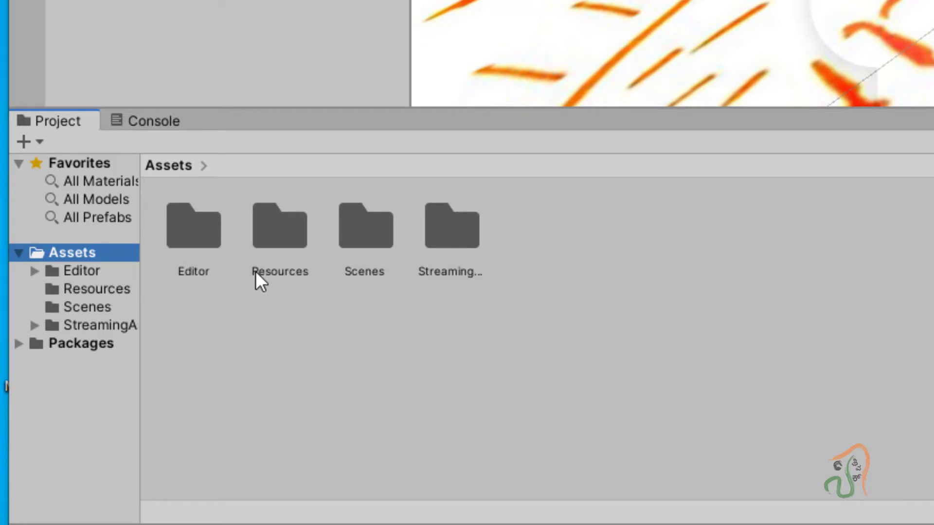
pyautogui.click(463, 226)
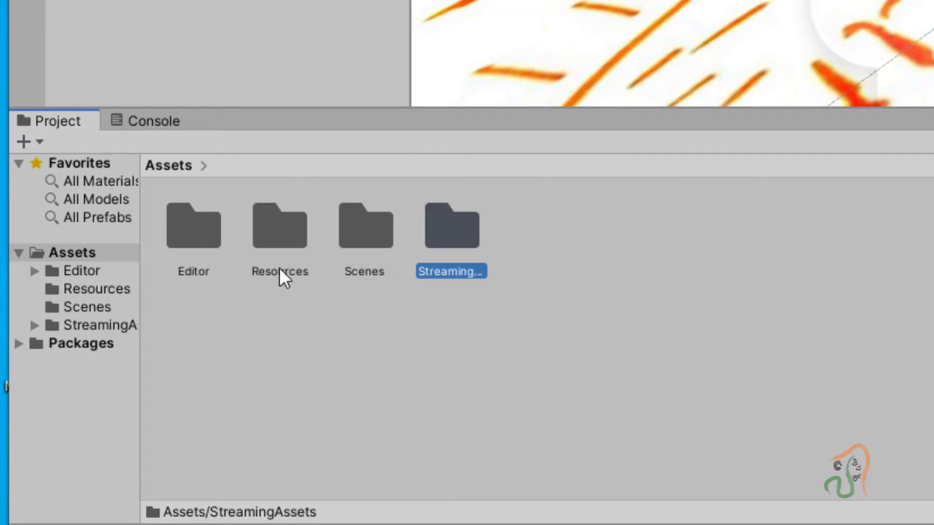
pyautogui.click(410, 343)
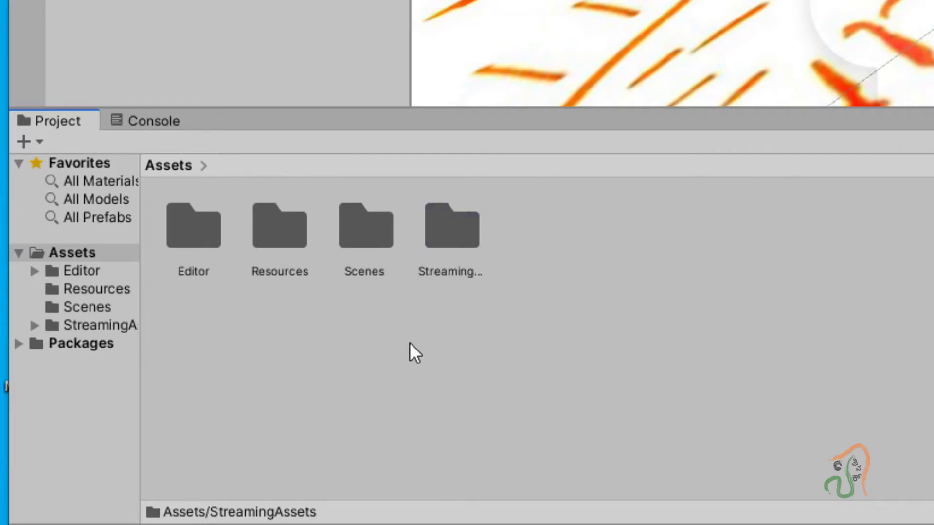
pyautogui.rightClick(517, 361)
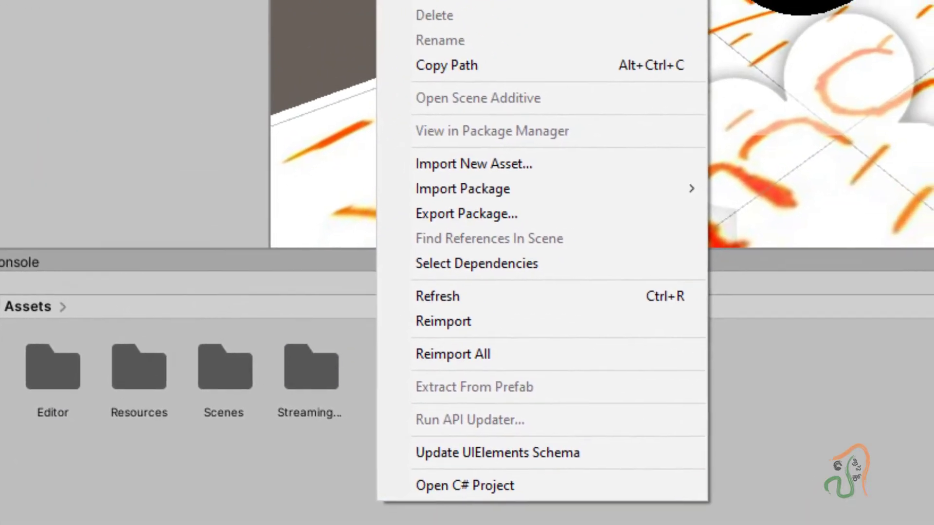
pyautogui.moveTo(526, 74)
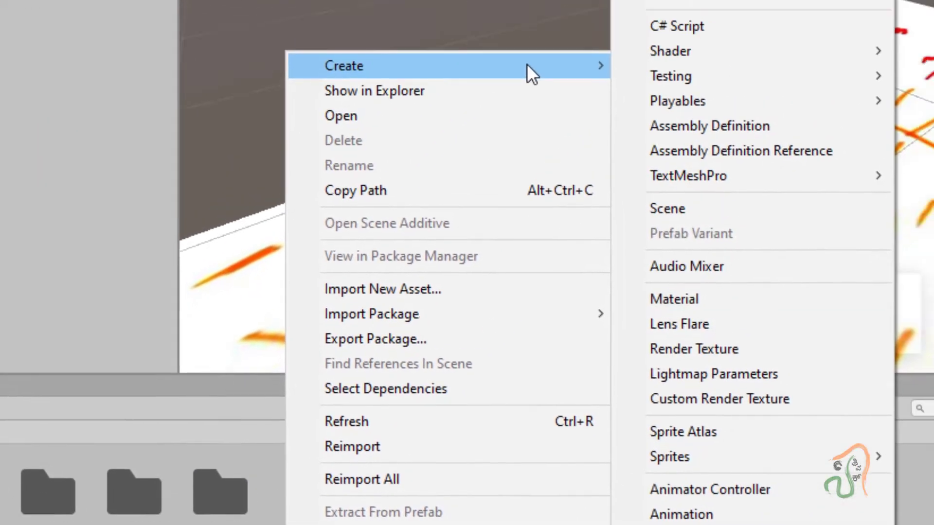
pyautogui.click(641, 61)
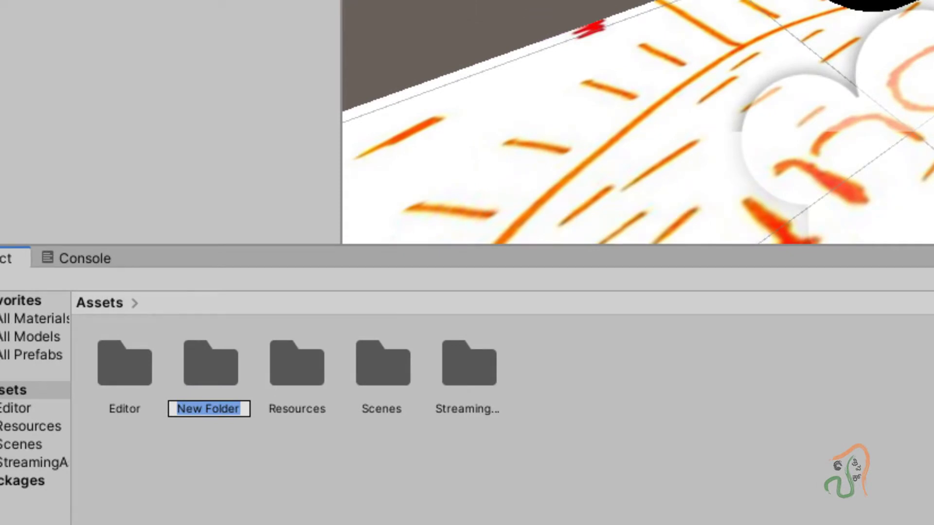
pyautogui.write('Mate')
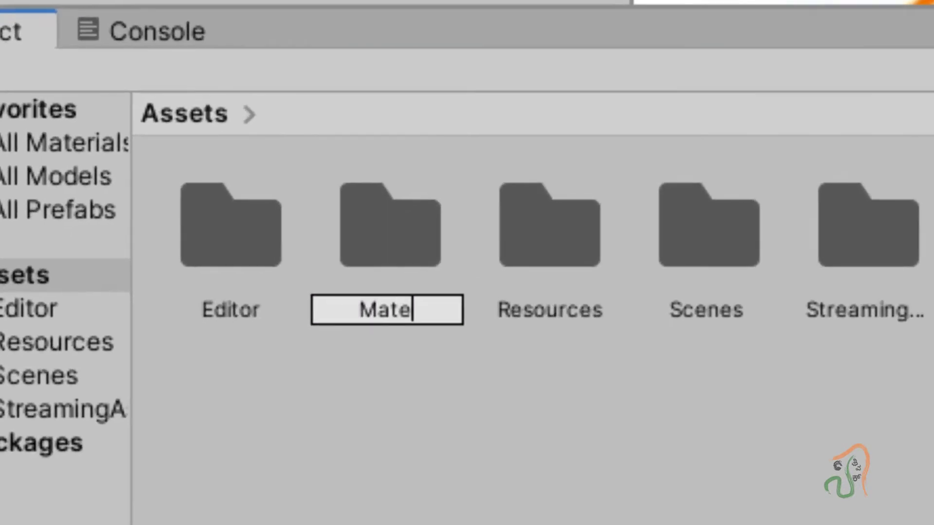
pyautogui.press('BackSpace')
pyautogui.press('BackSpace')
pyautogui.press('BackSpace')
pyautogui.press('BackSpace')
pyautogui.write('M')
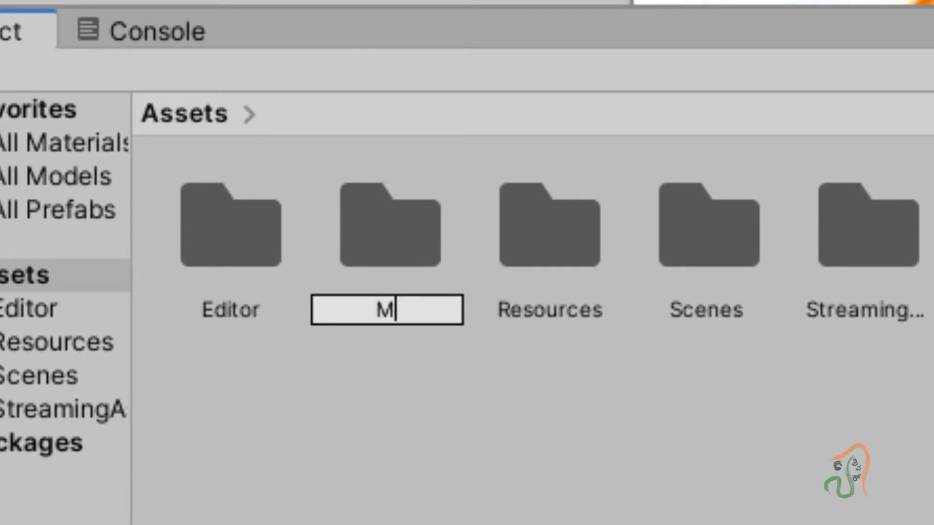
pyautogui.write('aterials')
pyautogui.press('Return')
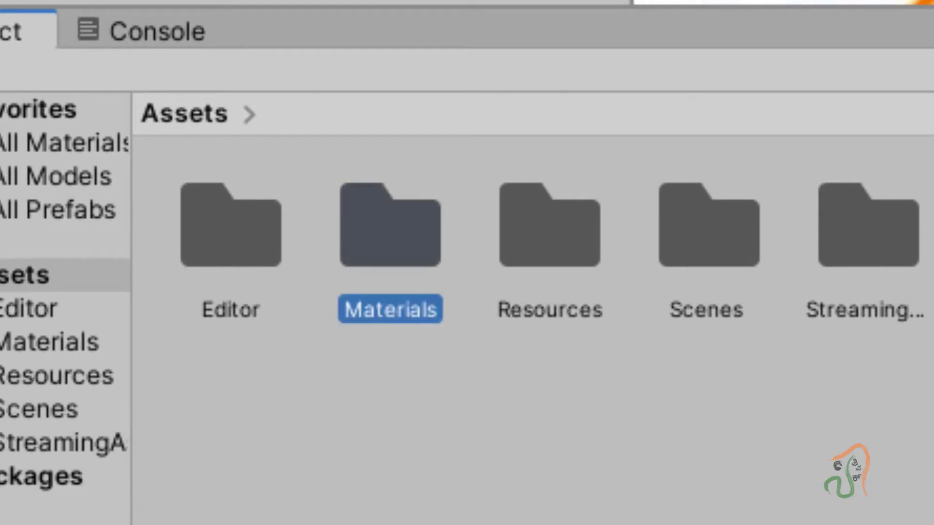
pyautogui.click(762, 436)
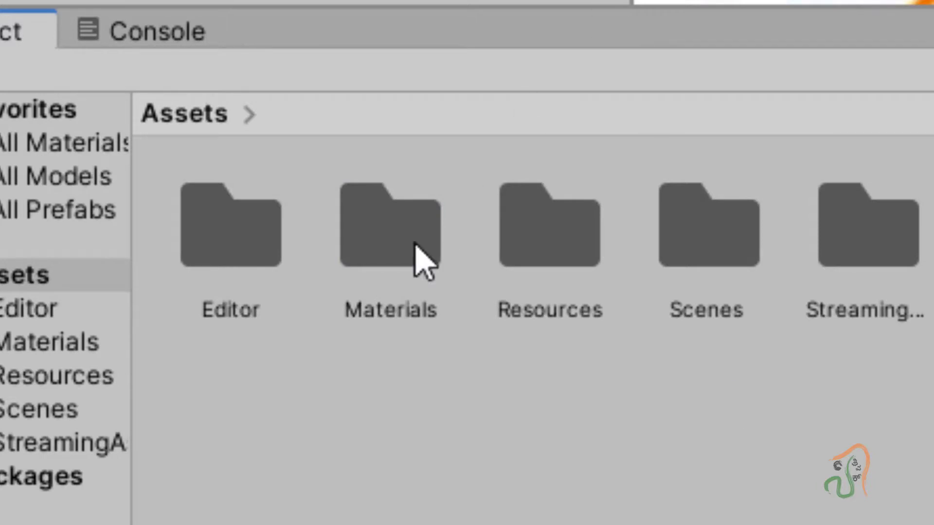
# Step: Create a new material named Sun inside the Materials folder
pyautogui.doubleClick(385, 249)
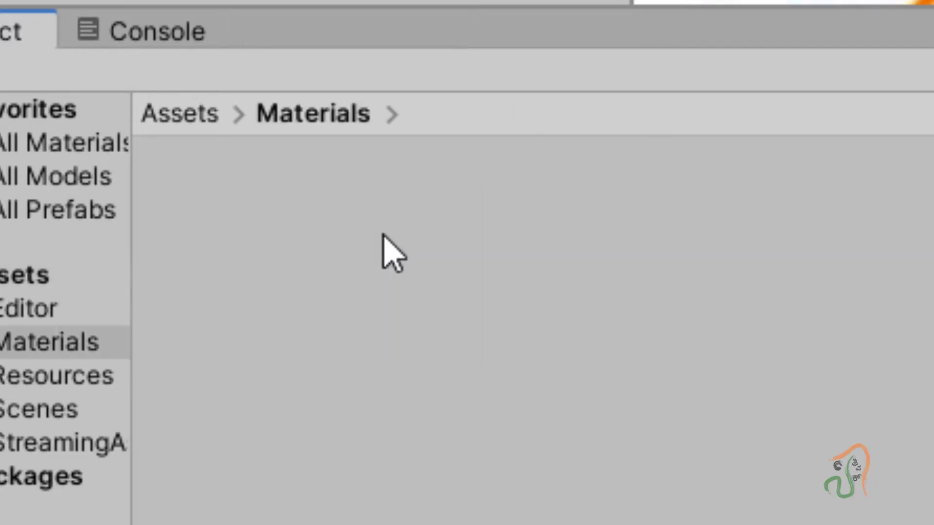
pyautogui.rightClick(387, 236)
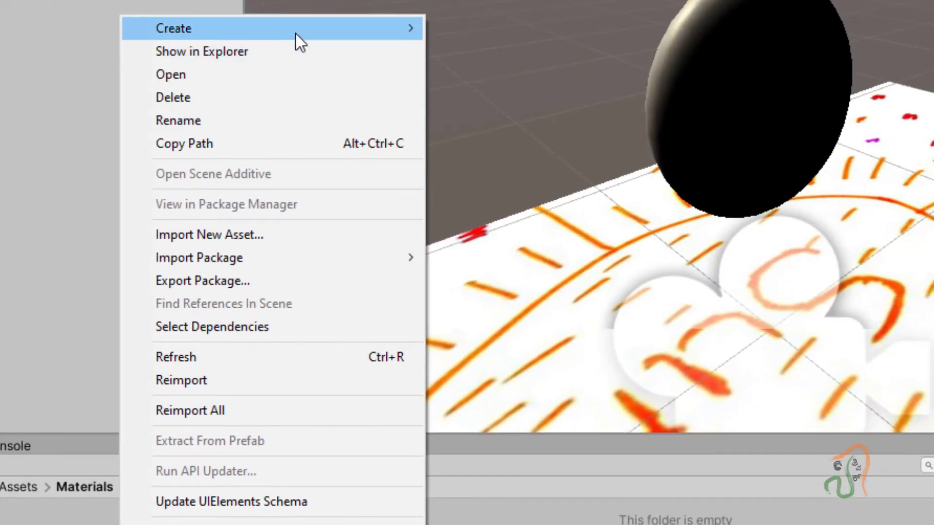
pyautogui.moveTo(296, 34)
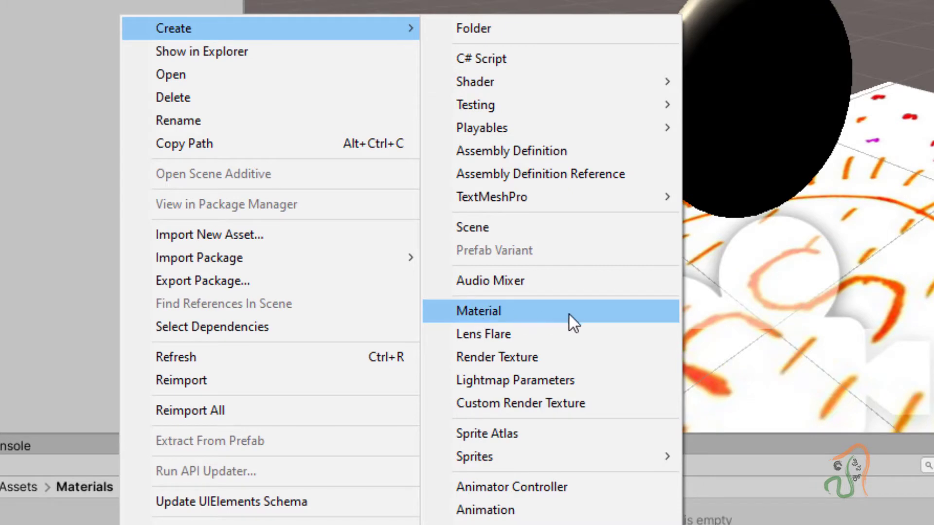
pyautogui.click(536, 309)
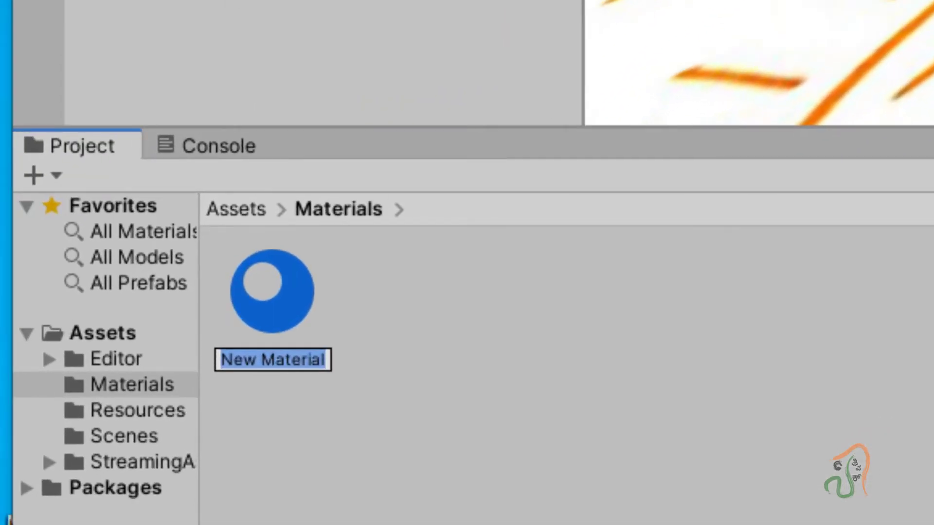
pyautogui.write('Sun')
pyautogui.press('Return')
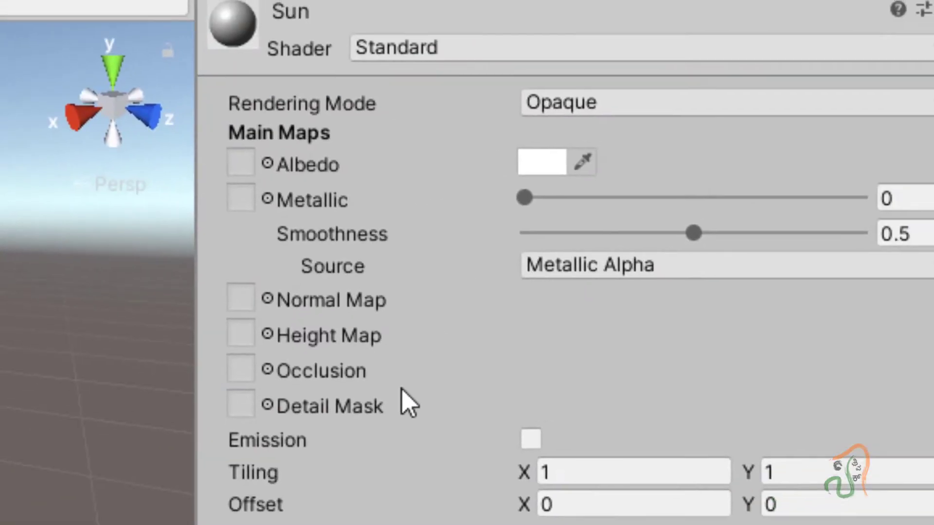
# Step: Set the Sun material's albedo colour to hexadecimal FDB813FF and close the colour picker
pyautogui.click(555, 168)
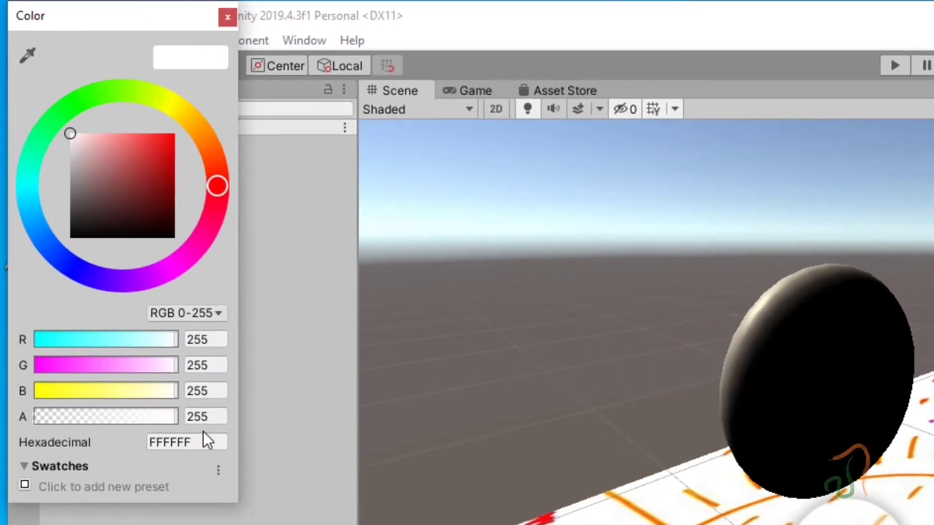
pyautogui.click(70, 438)
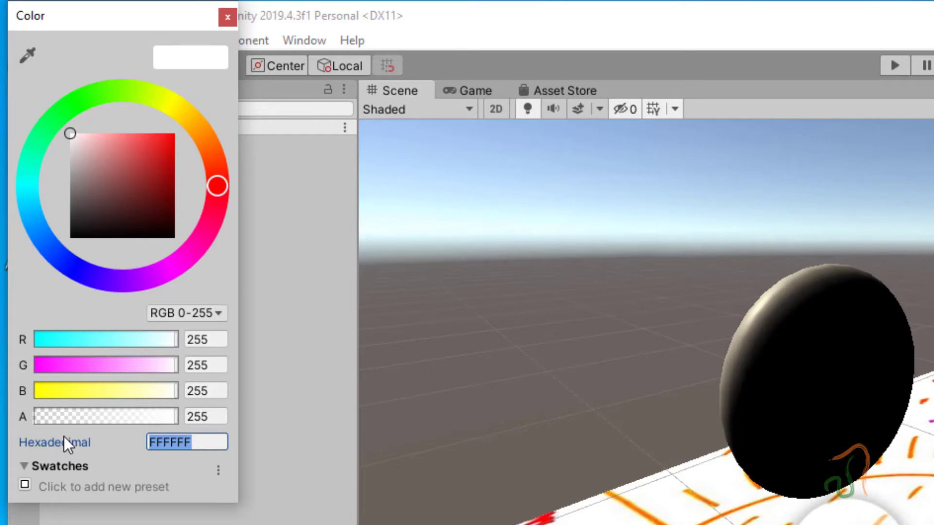
pyautogui.write('FC')
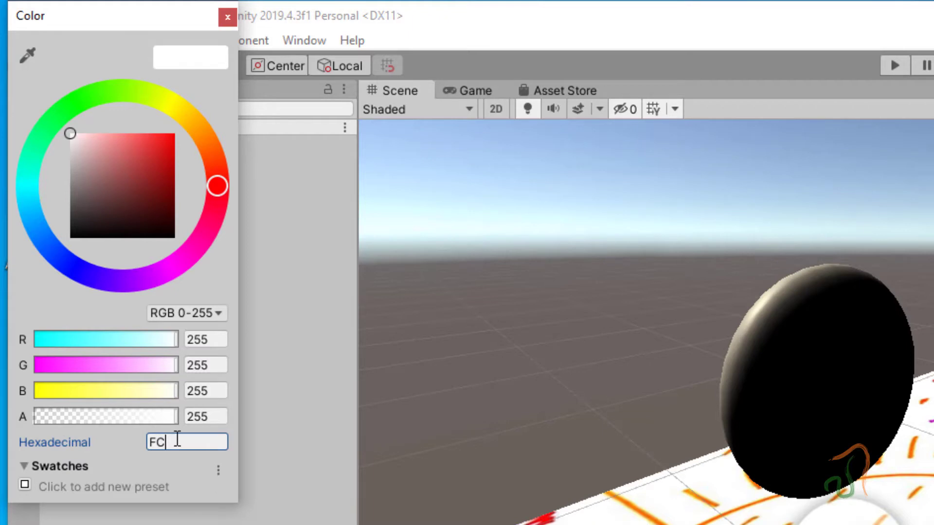
pyautogui.moveTo(177, 439); pyautogui.dragTo(82, 440)
pyautogui.write('FDB')
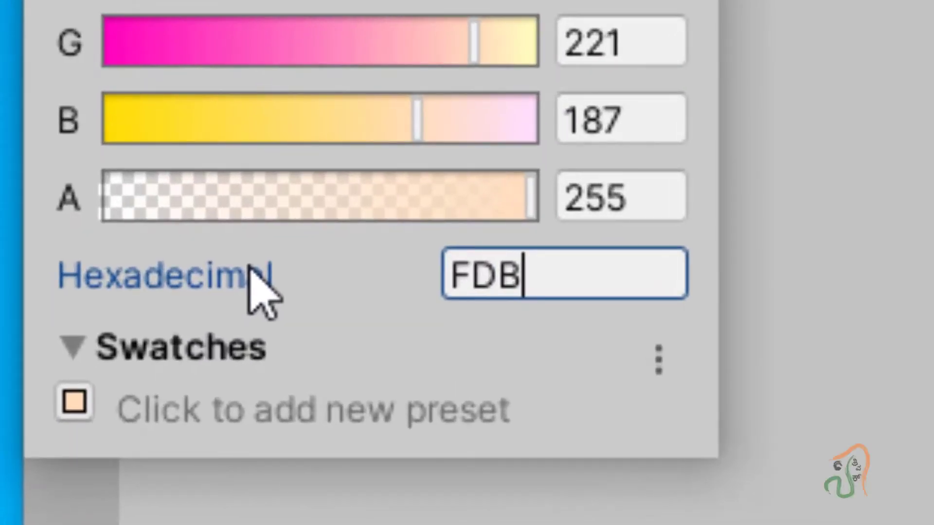
pyautogui.write('813FF')
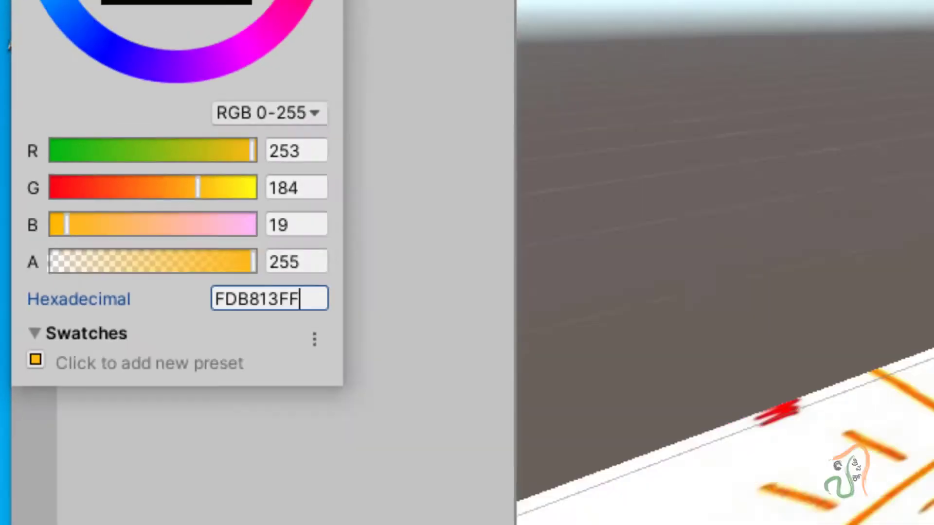
pyautogui.click(118, 31)
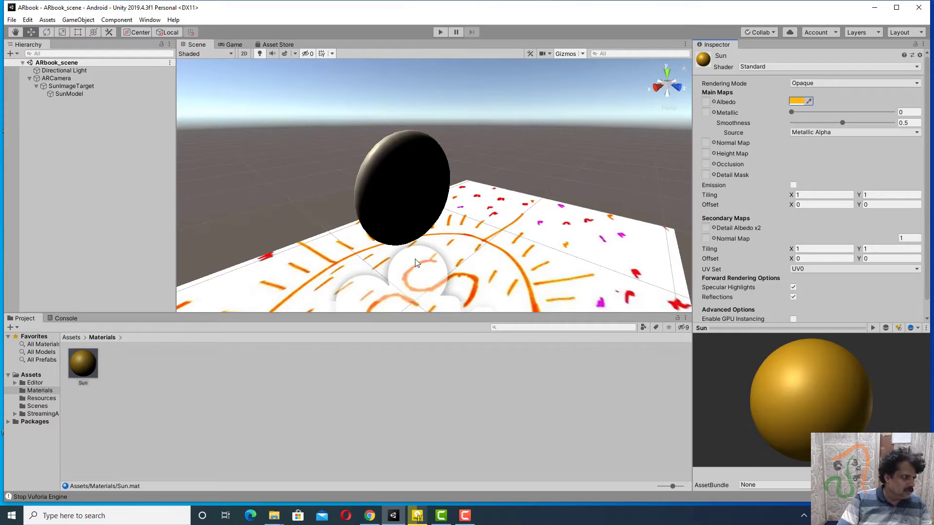
# Step: Apply the Sun material to the SunModel sphere in the scene
pyautogui.click(83, 364)
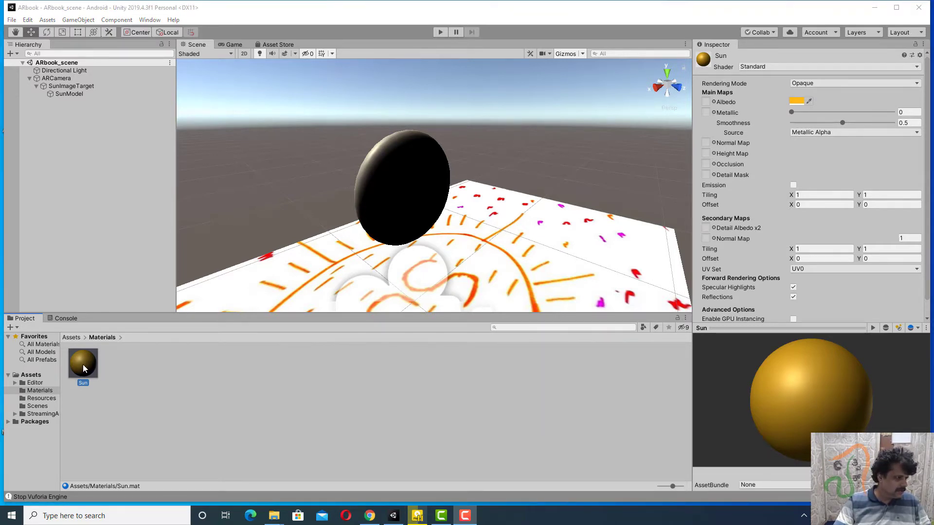
pyautogui.moveTo(83, 364); pyautogui.dragTo(70, 107)
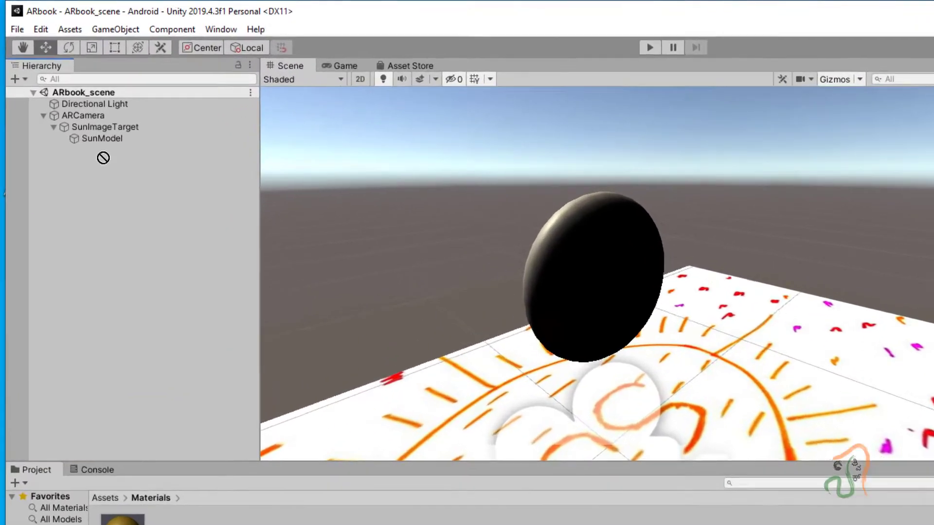
pyautogui.moveTo(103, 157); pyautogui.dragTo(645, 312)
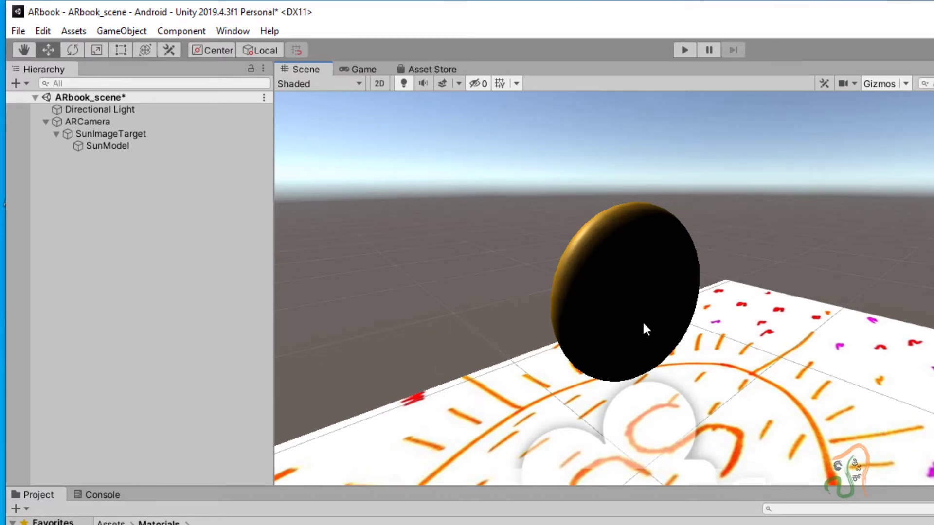
# Step: Examine the coloured sun model above its image target from several distances and from its lit side
pyautogui.scroll(-4, 520, 318)
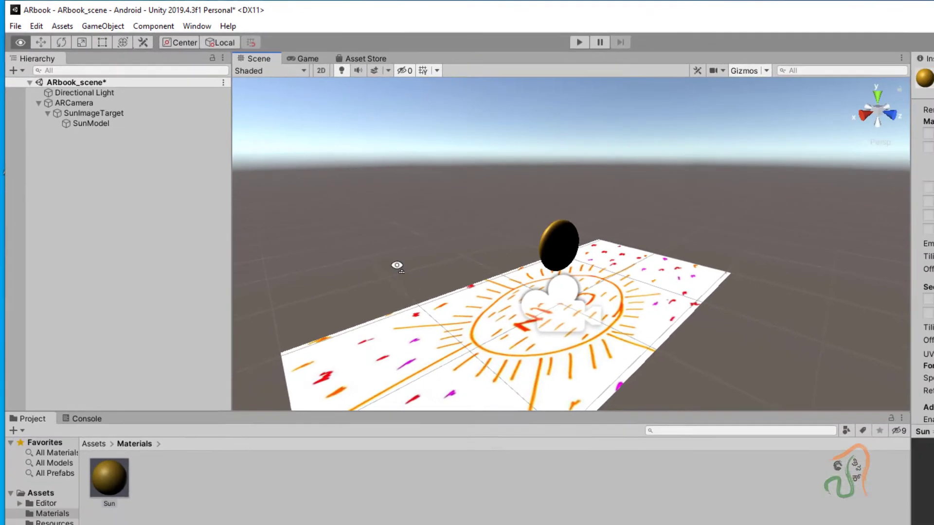
pyautogui.keyDown('alt'); pyautogui.moveTo(471, 314); pyautogui.dragTo(595, 310); pyautogui.keyUp('alt')
pyautogui.keyDown('alt'); pyautogui.moveTo(500, 261); pyautogui.dragTo(511, 268); pyautogui.keyUp('alt')
pyautogui.scroll(-2, 506, 274)
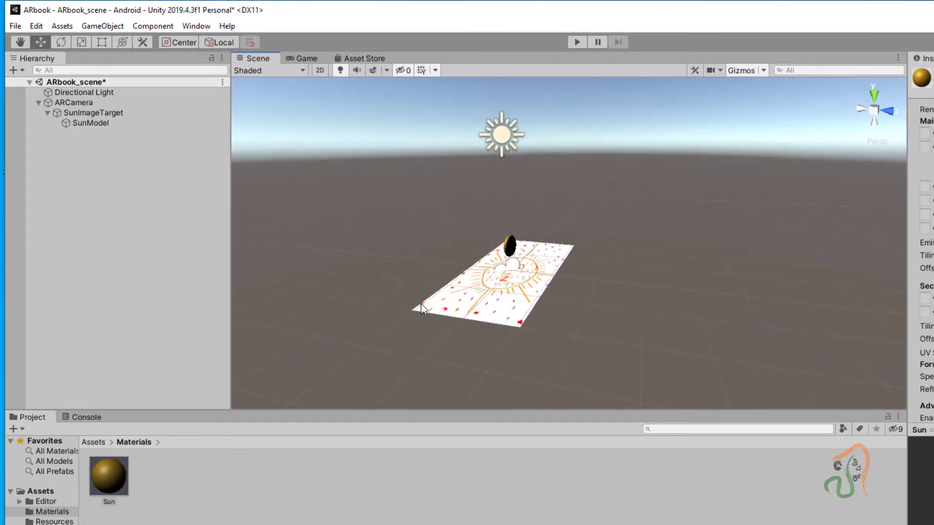
pyautogui.moveTo(438, 271); pyautogui.dragTo(351, 327, button='right')
pyautogui.scroll(-3, 535, 267)
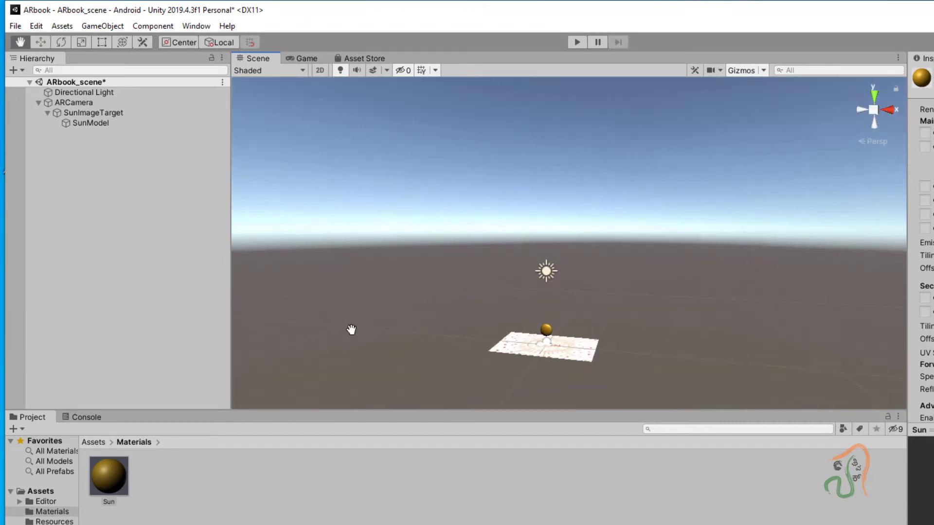
pyautogui.scroll(3, 447, 358)
pyautogui.scroll(2, 448, 358)
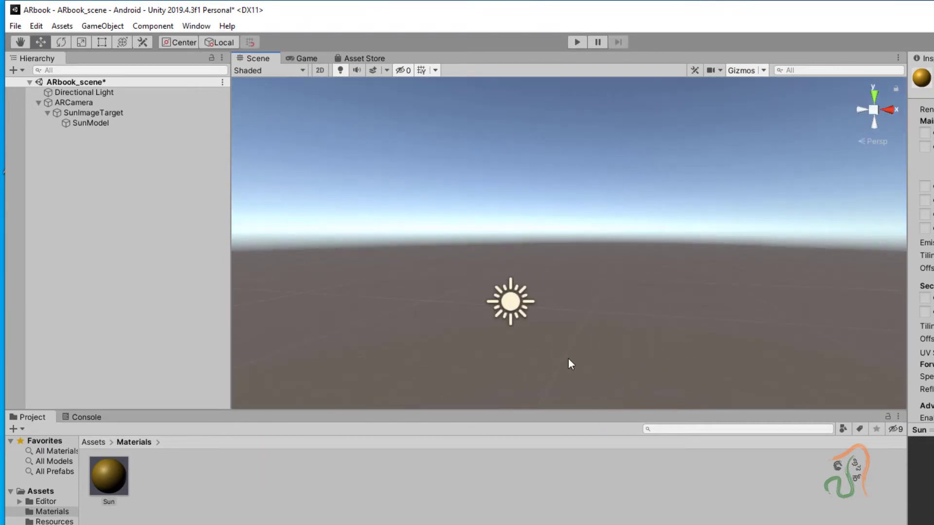
pyautogui.scroll(-3, 574, 364)
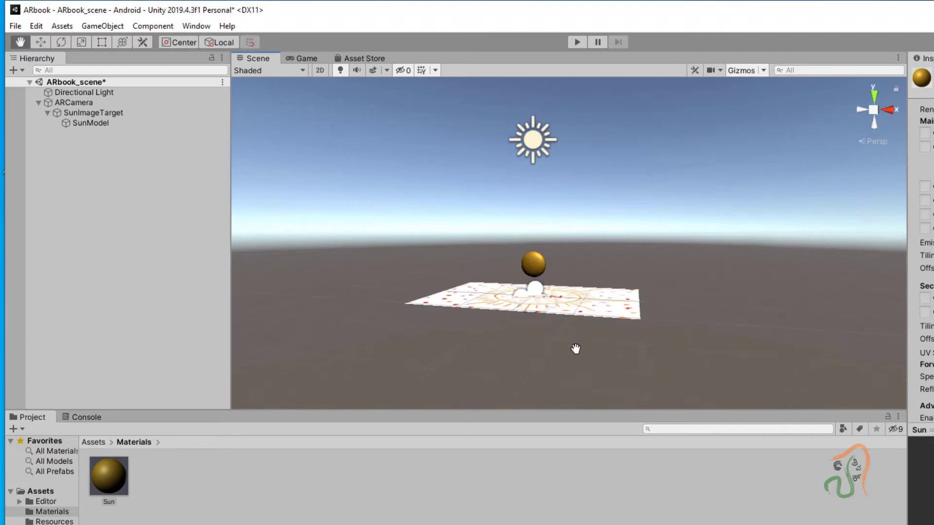
pyautogui.moveTo(575, 348); pyautogui.dragTo(617, 325, button='right')
pyautogui.scroll(3, 618, 322)
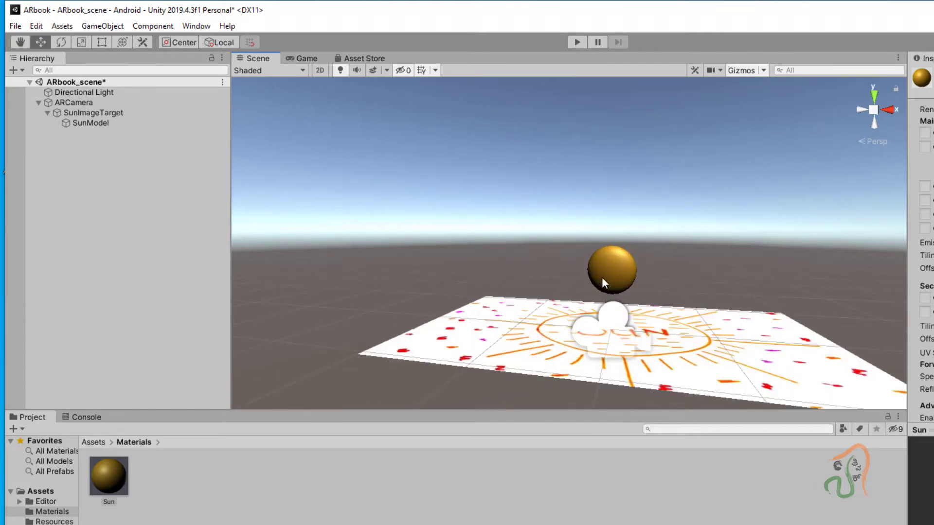
# Step: Raise SunModel above the image target by setting its Y position to 1, and deselect it
pyautogui.click(610, 265)
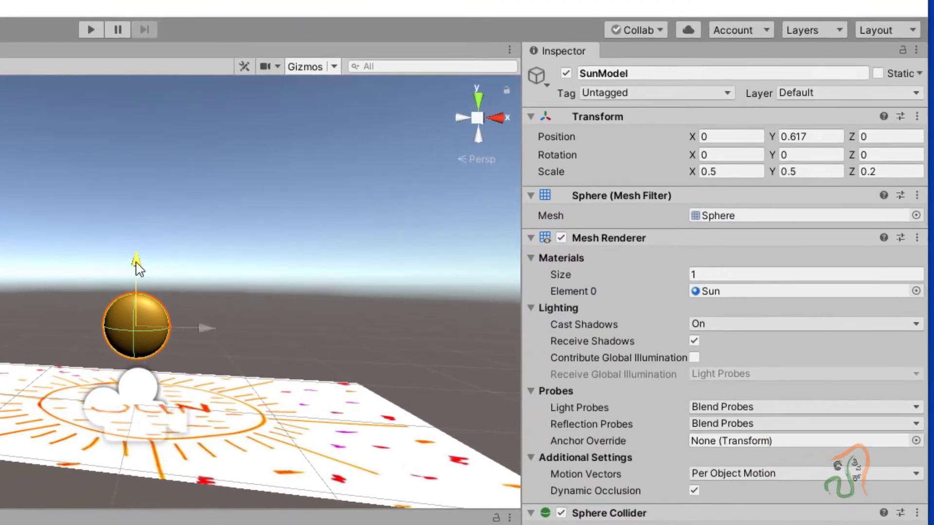
pyautogui.moveTo(613, 224); pyautogui.dragTo(616, 209)
pyautogui.moveTo(140, 248); pyautogui.dragTo(147, 258)
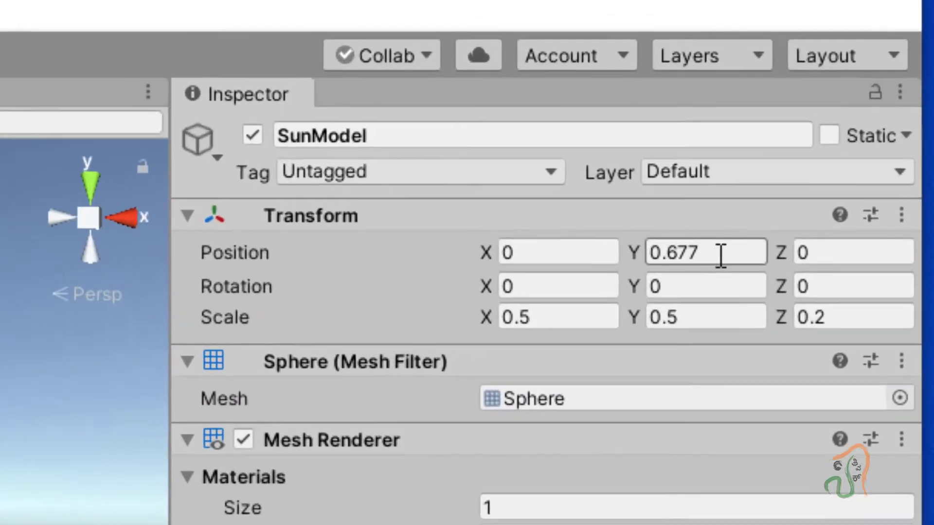
pyautogui.click(818, 137)
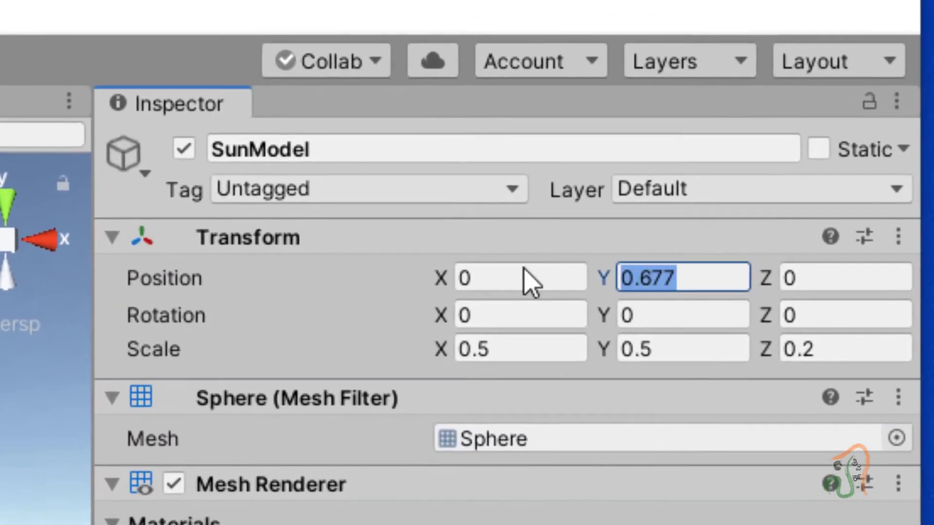
pyautogui.write('1')
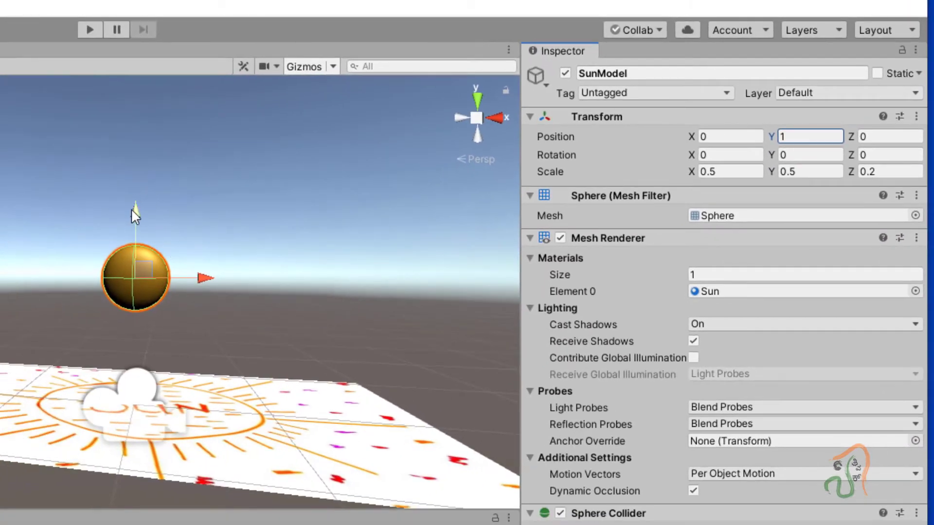
pyautogui.click(276, 304)
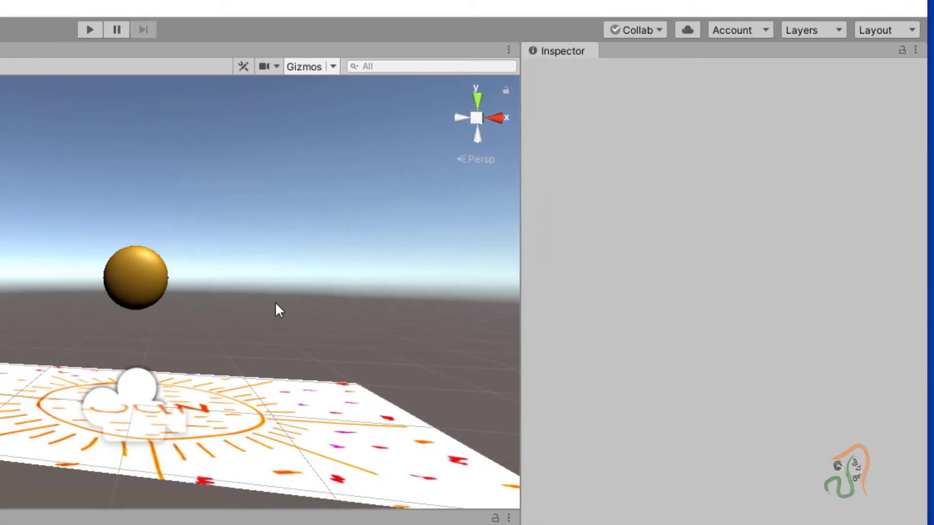
# Step: Save the scene with the repositioned sun model
pyautogui.click(135, 291)
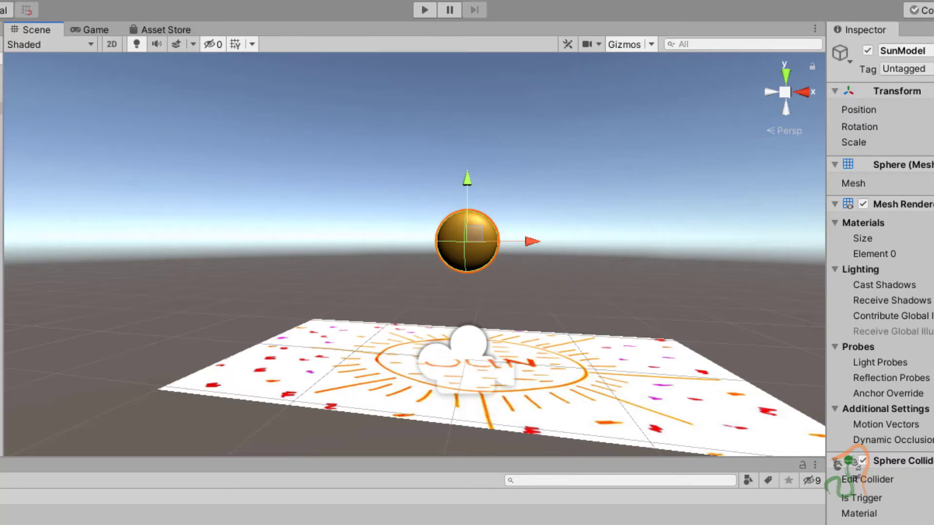
pyautogui.hotkey('shift', 'd')
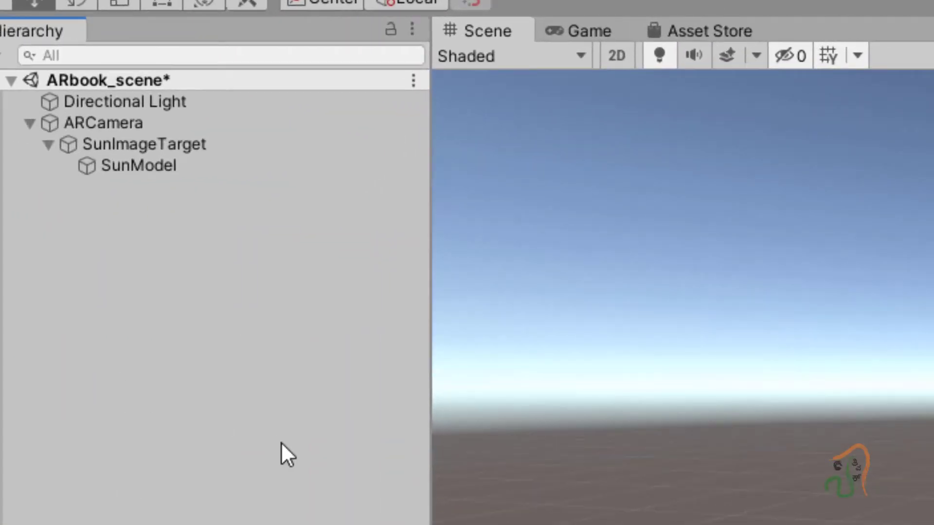
pyautogui.click(20, 34)
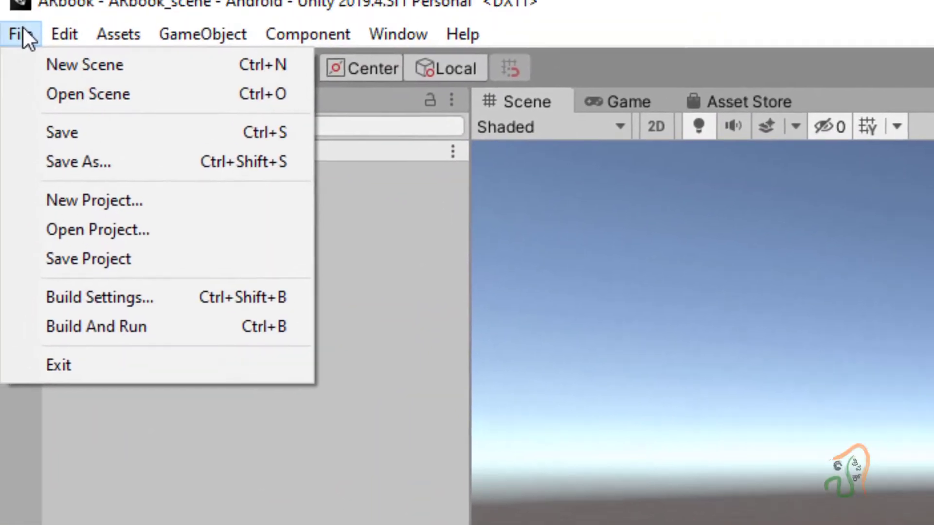
pyautogui.click(65, 145)
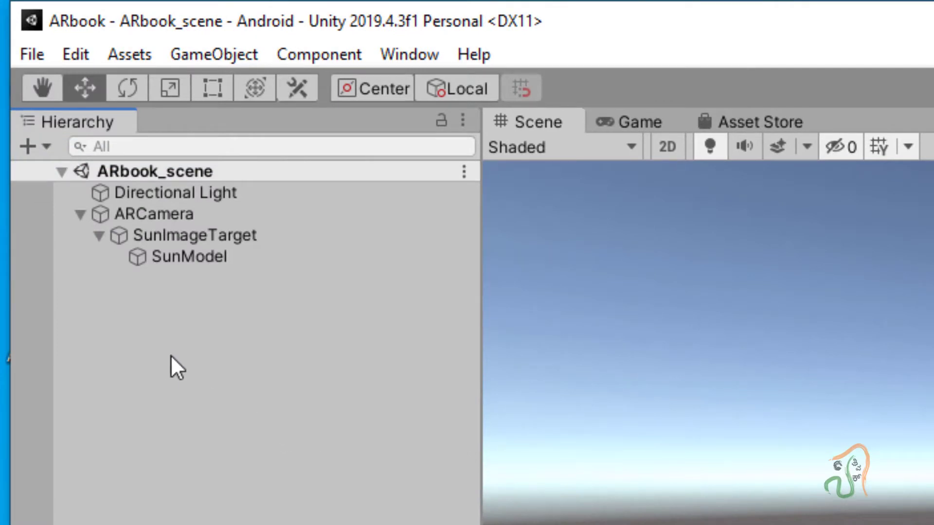
# Step: Add a Particle System effect as a child of SunModel
pyautogui.click(194, 256)
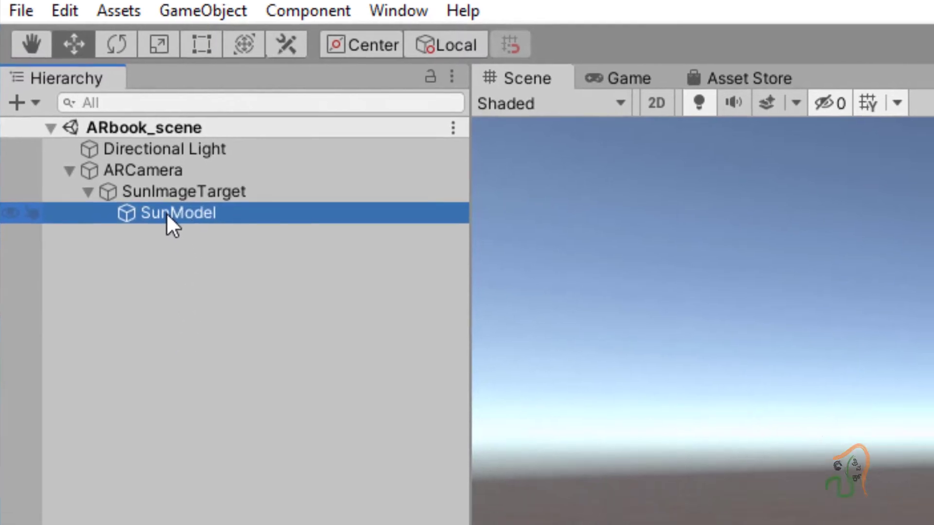
pyautogui.rightClick(178, 256)
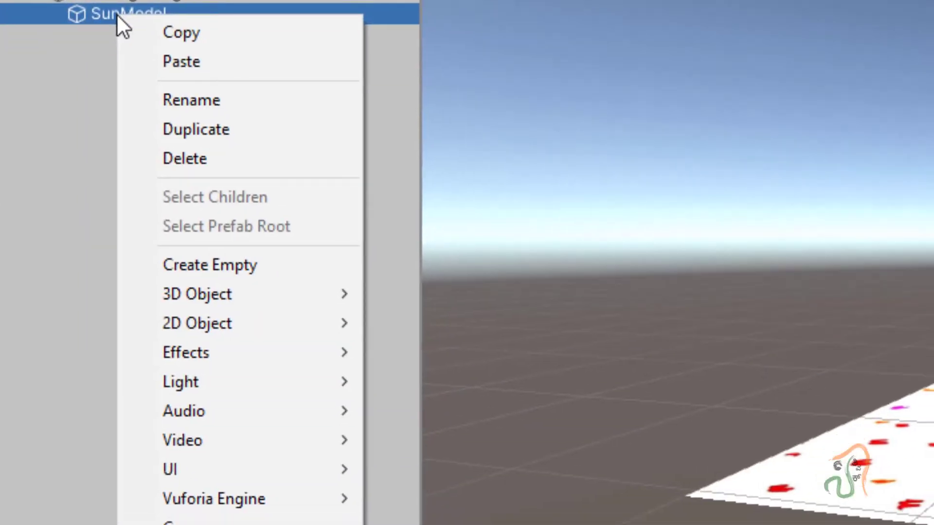
pyautogui.moveTo(243, 354)
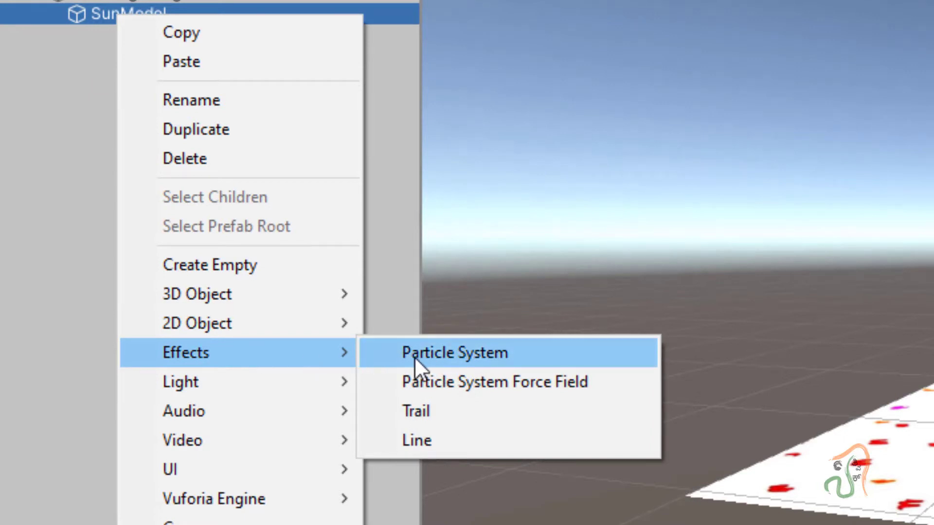
pyautogui.click(444, 352)
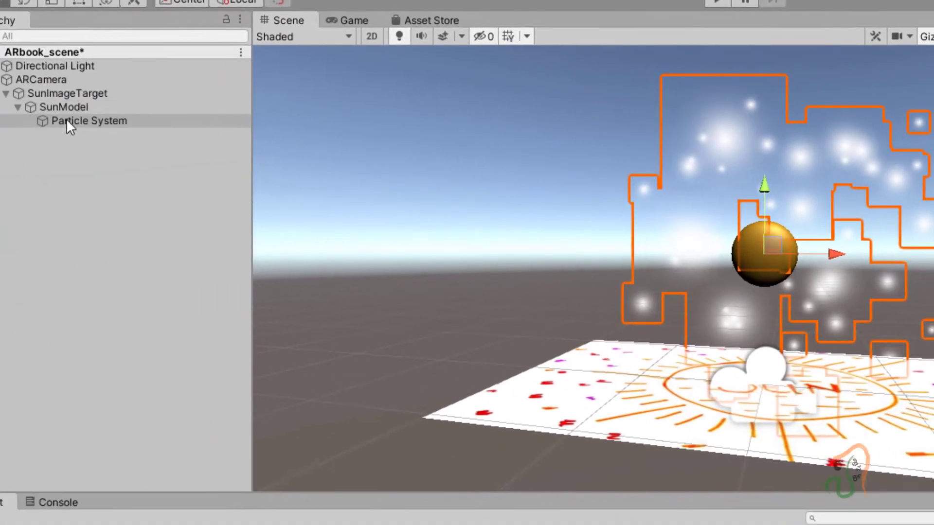
# Step: Delete the Particle System from under SunModel
pyautogui.click(66, 121)
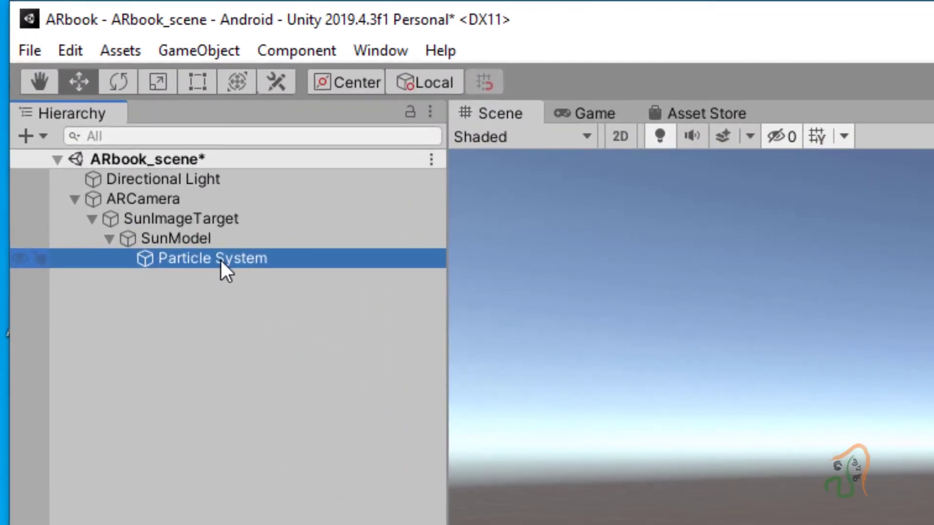
pyautogui.rightClick(220, 261)
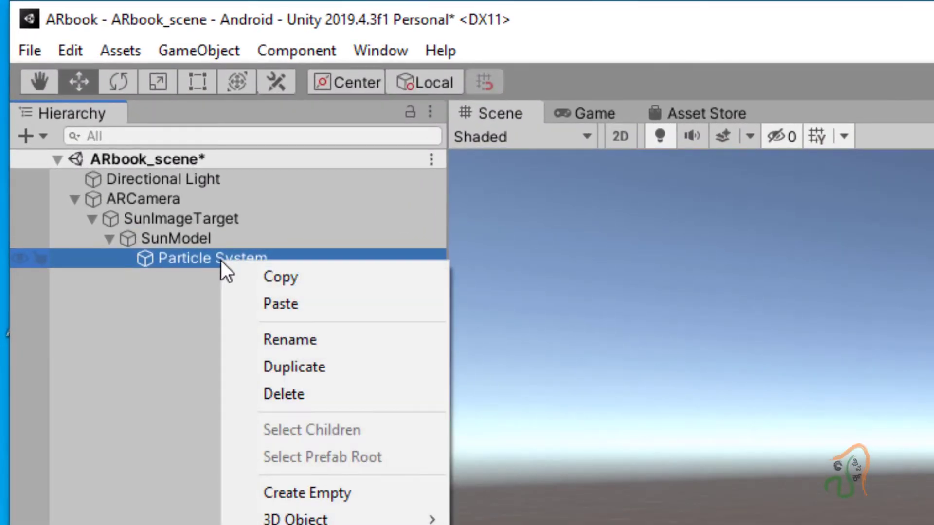
pyautogui.click(290, 398)
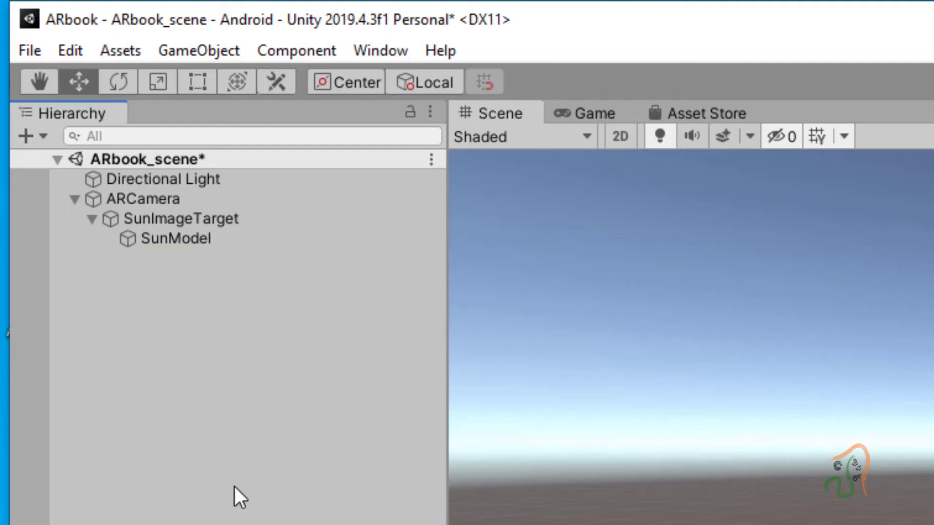
# Step: Search the Asset Store for "standard assets"
pyautogui.click(705, 113)
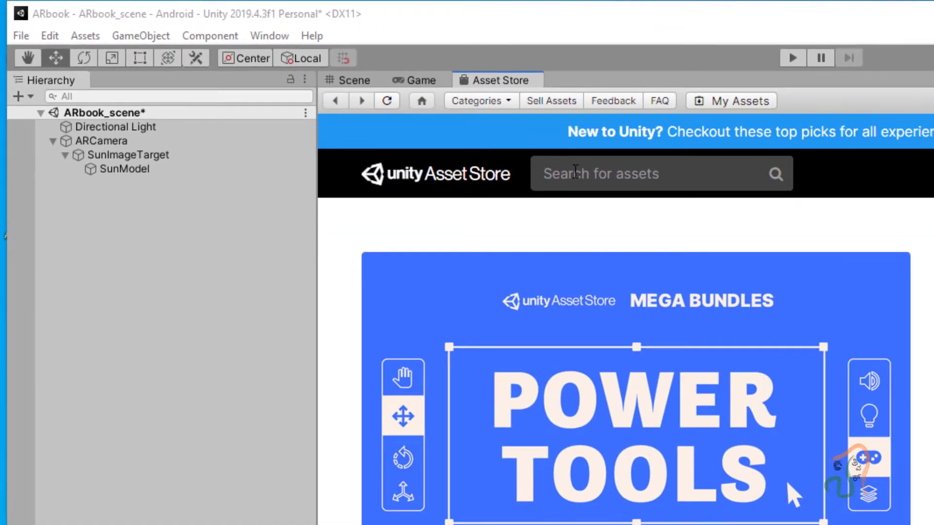
pyautogui.click(808, 240)
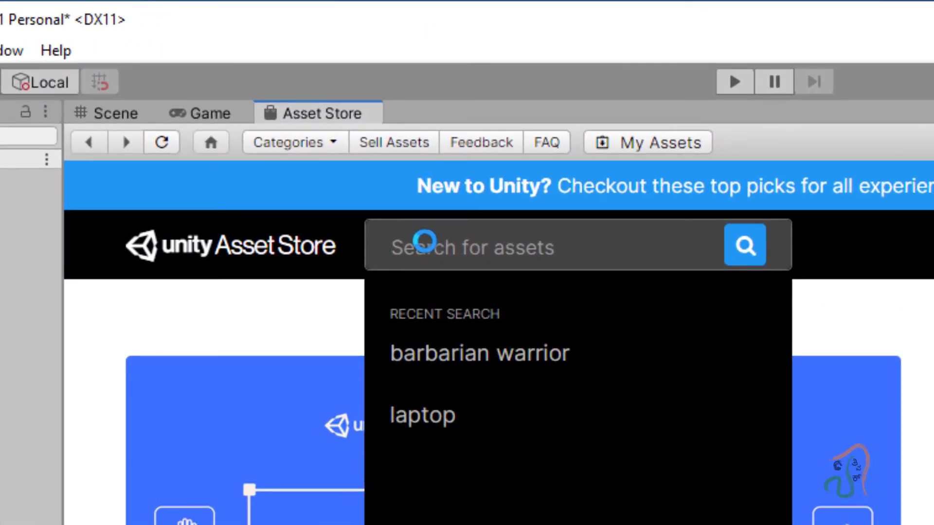
pyautogui.write('sta')
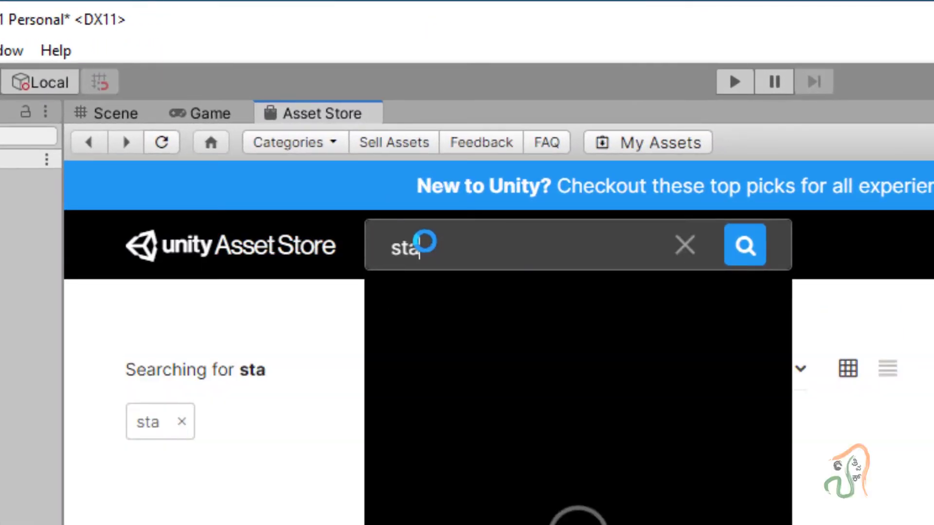
pyautogui.write('ndard ass')
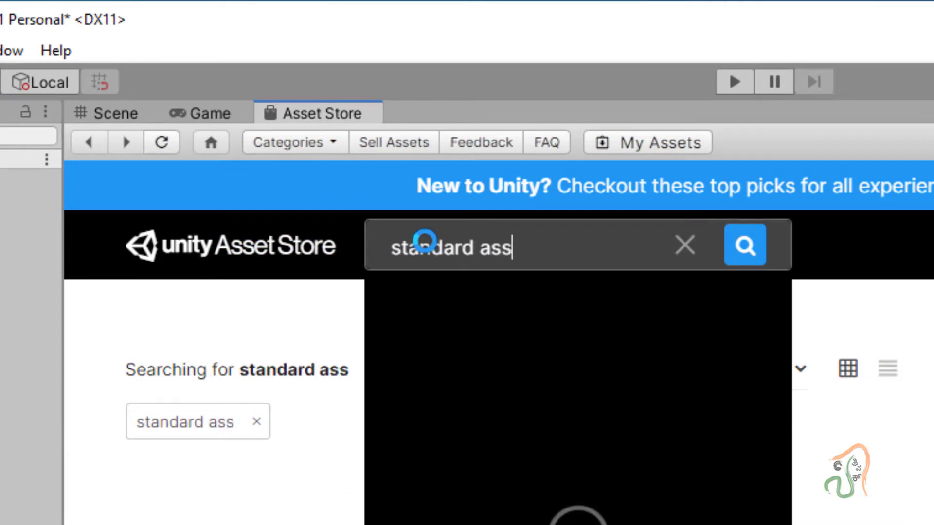
pyautogui.write('ets')
pyautogui.press('Return')
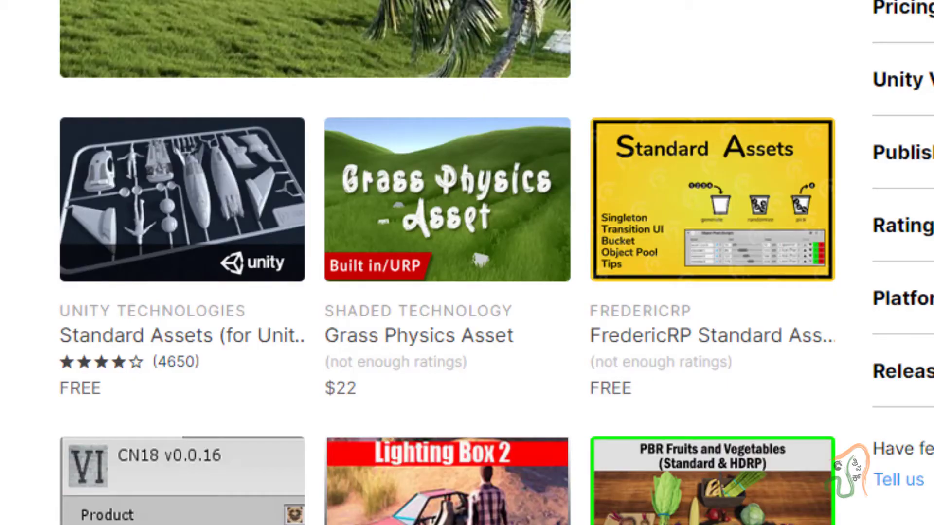
# Step: Open the free Standard Assets (for Unity 2017.3) package by Unity Technologies and download it
pyautogui.moveTo(298, 234)
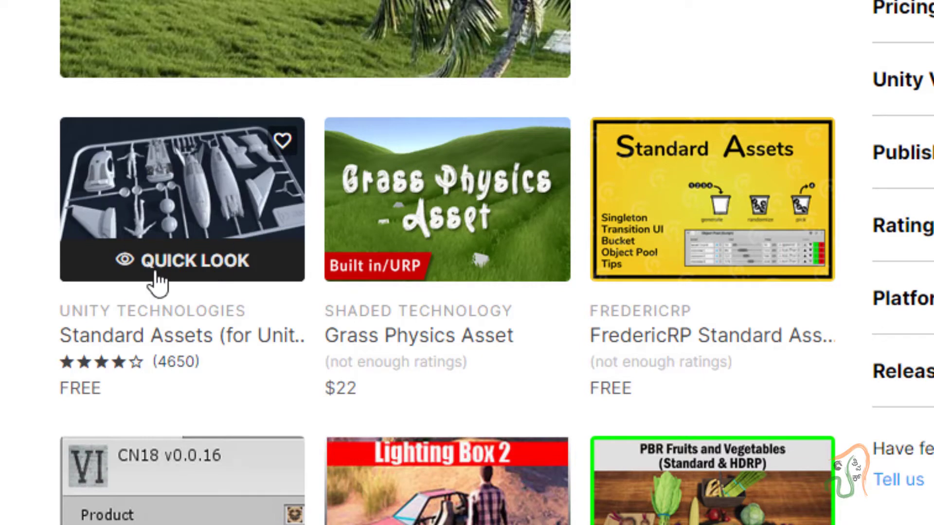
pyautogui.moveTo(131, 254)
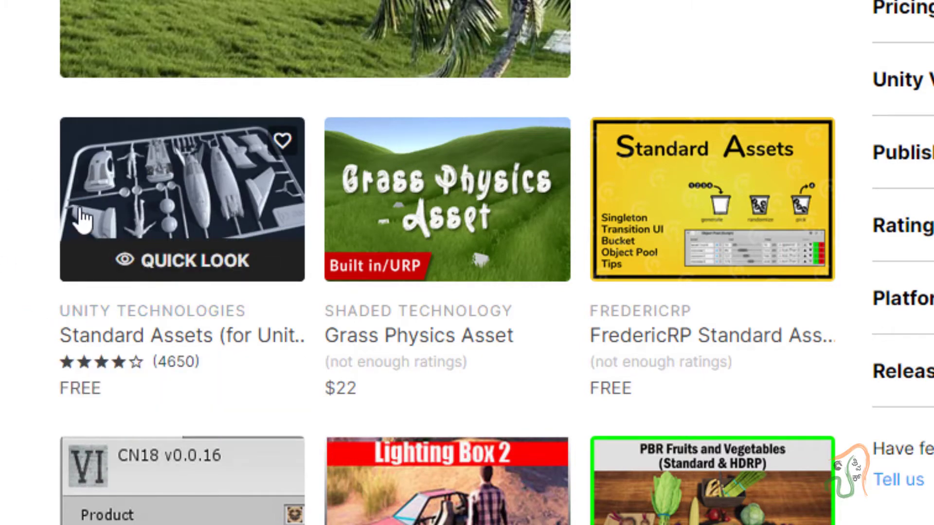
pyautogui.click(160, 187)
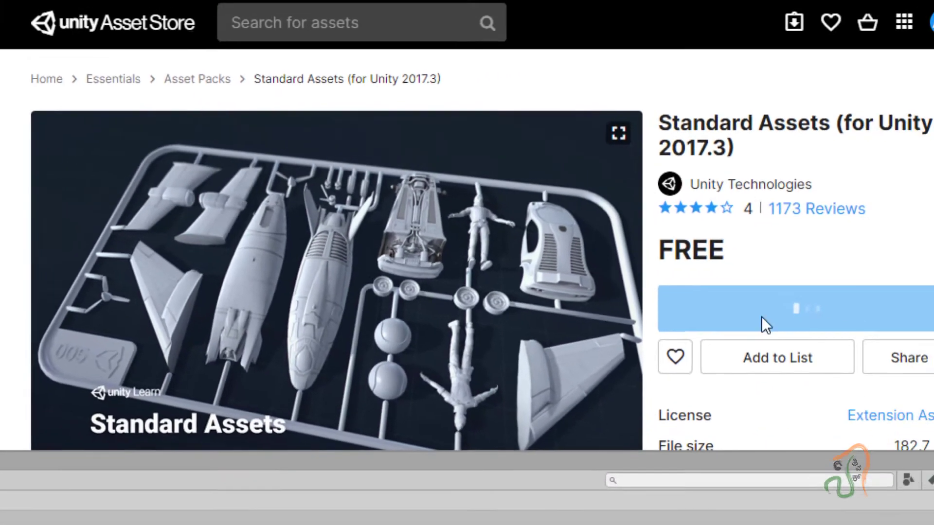
pyautogui.scroll(-2, 699, 229)
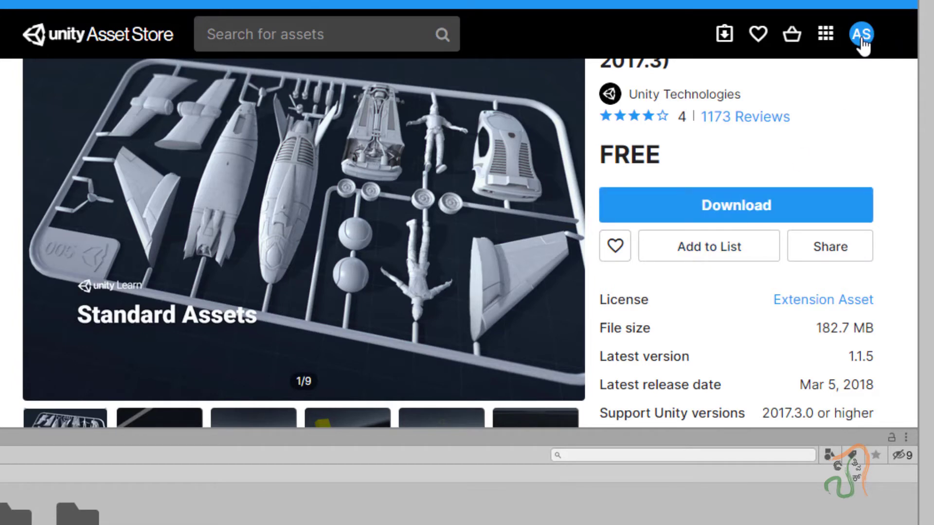
pyautogui.click(722, 210)
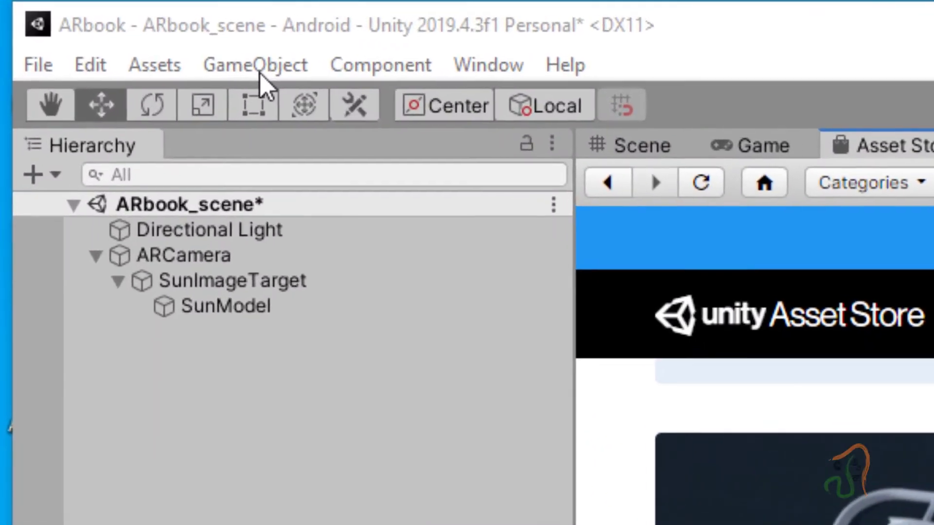
# Step: Start a custom package import, paste Standard Assets for Unity 20184.unitypackage into the scanned_drawingbook folder, and open that file
pyautogui.click(78, 20)
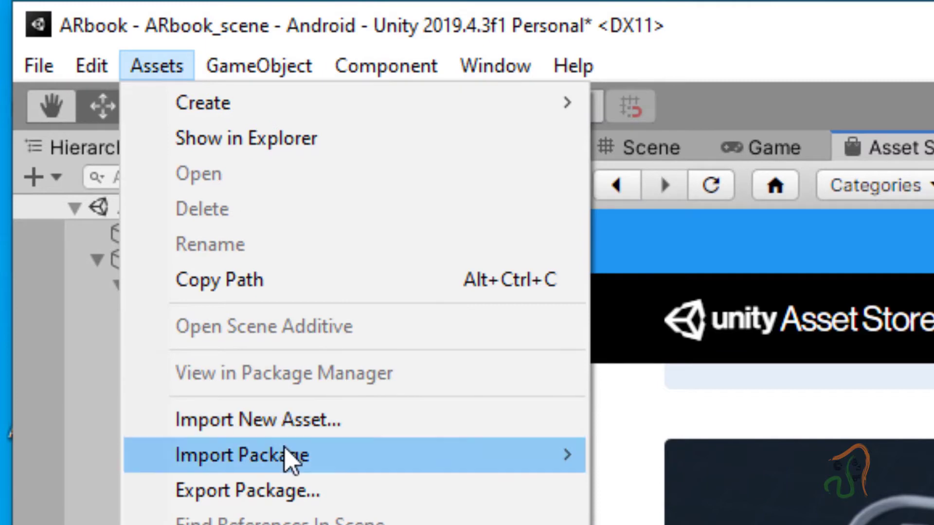
pyautogui.moveTo(287, 463)
pyautogui.click(659, 457)
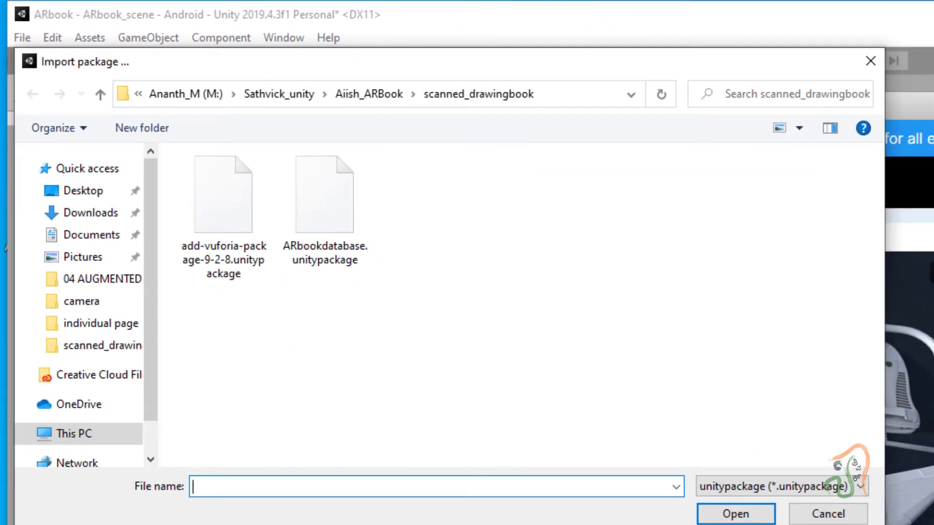
pyautogui.hotkey('ctrl', 'v')
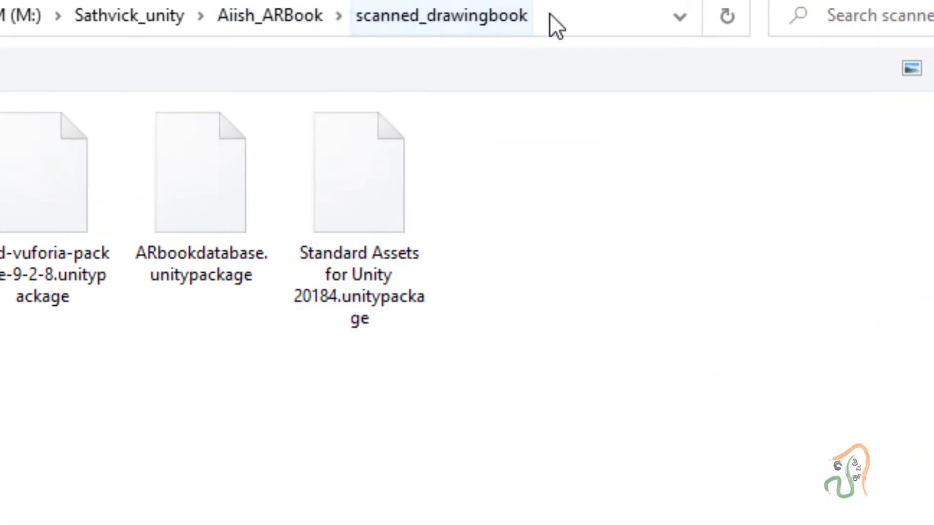
pyautogui.click(375, 204)
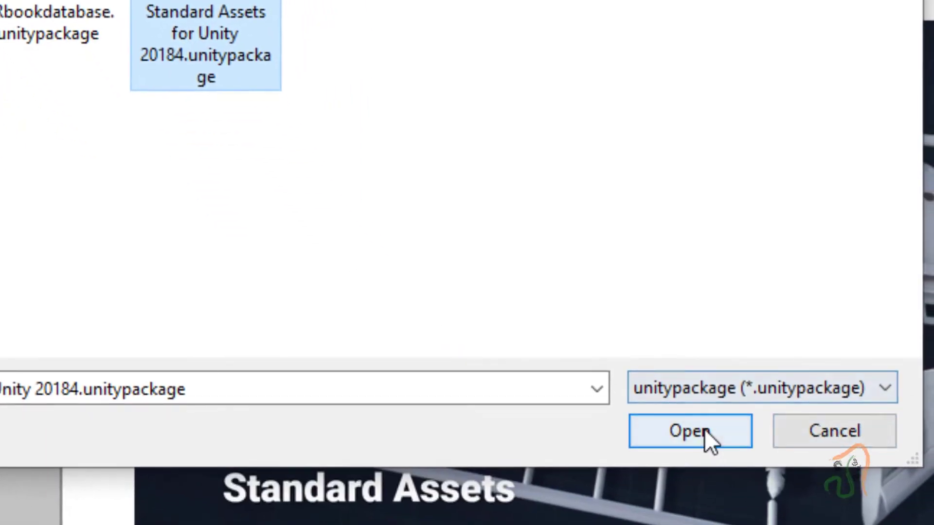
pyautogui.click(751, 499)
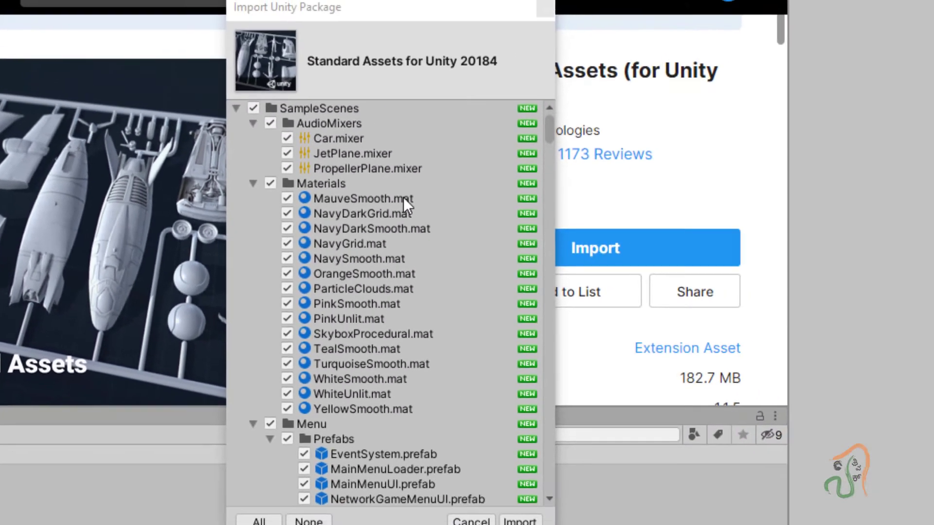
# Step: Review the contents of the Standard Assets for Unity 20184 package, select all items and import them into the project
pyautogui.scroll(-3, 415, 320)
pyautogui.scroll(3, 415, 320)
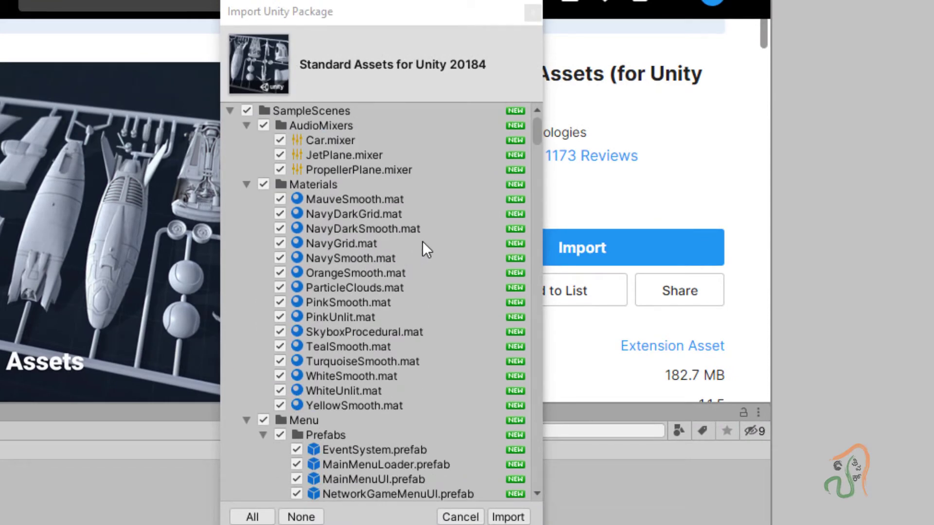
pyautogui.scroll(-15, 416, 254)
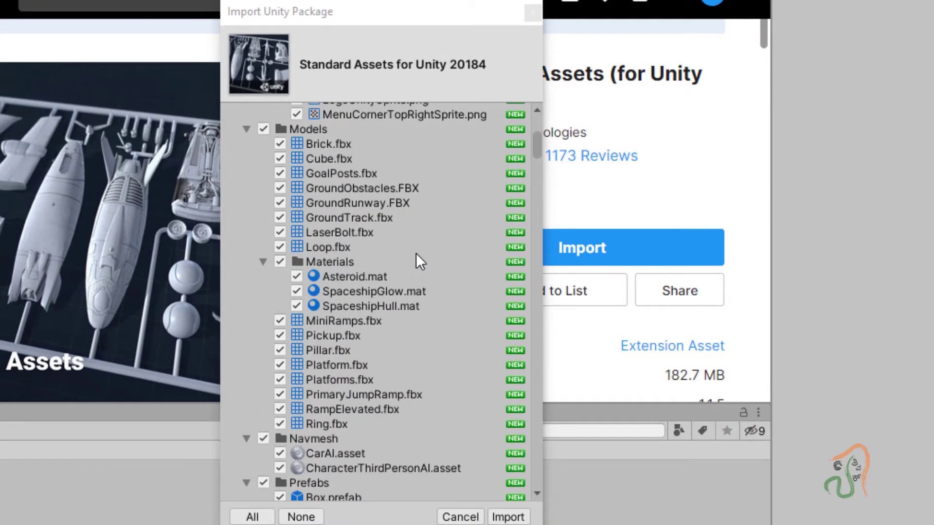
pyautogui.scroll(-4, 417, 254)
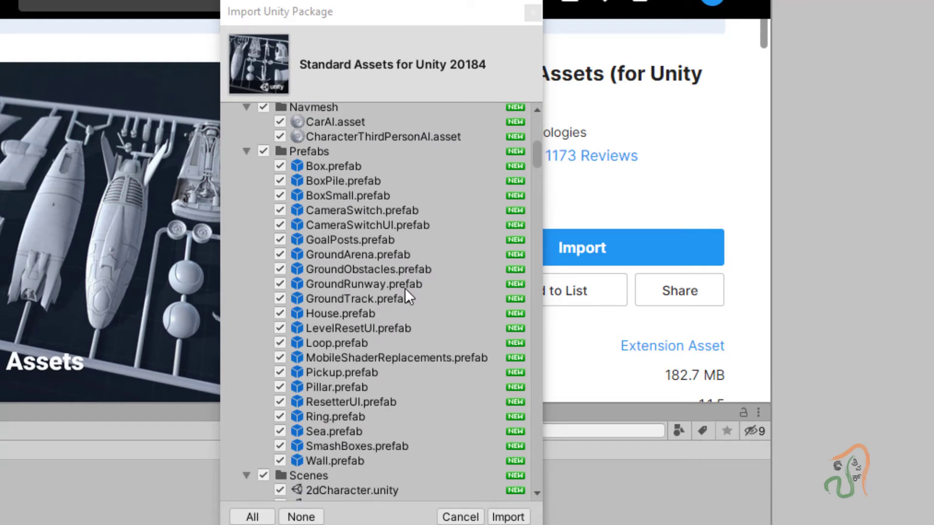
pyautogui.scroll(-12, 405, 290)
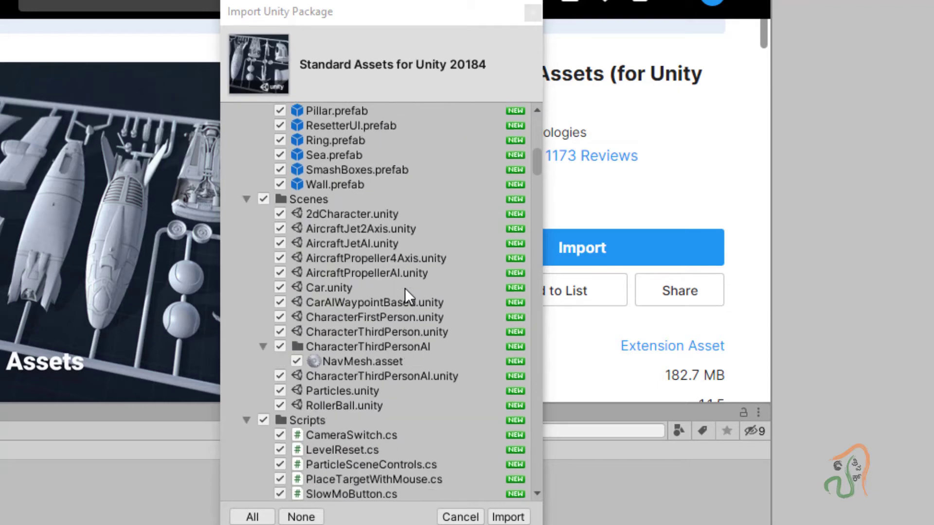
pyautogui.scroll(-3, 405, 288)
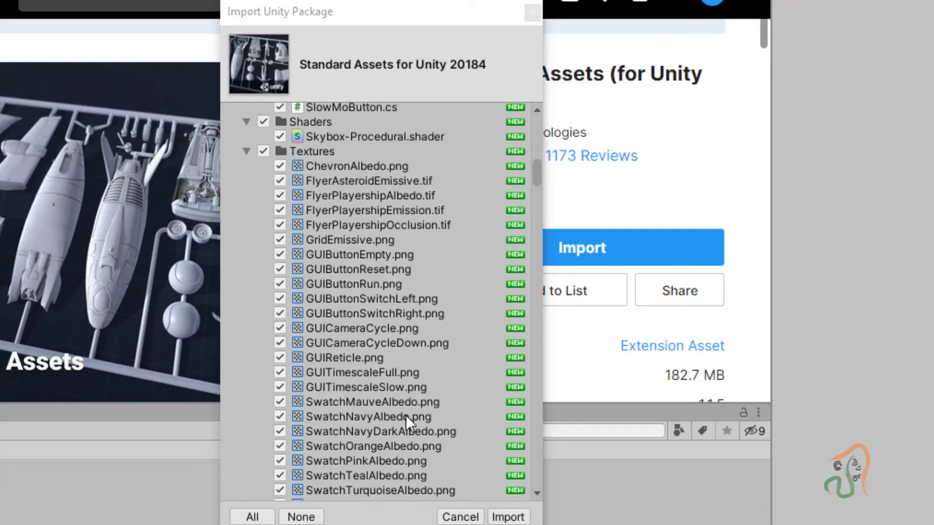
pyautogui.click(247, 517)
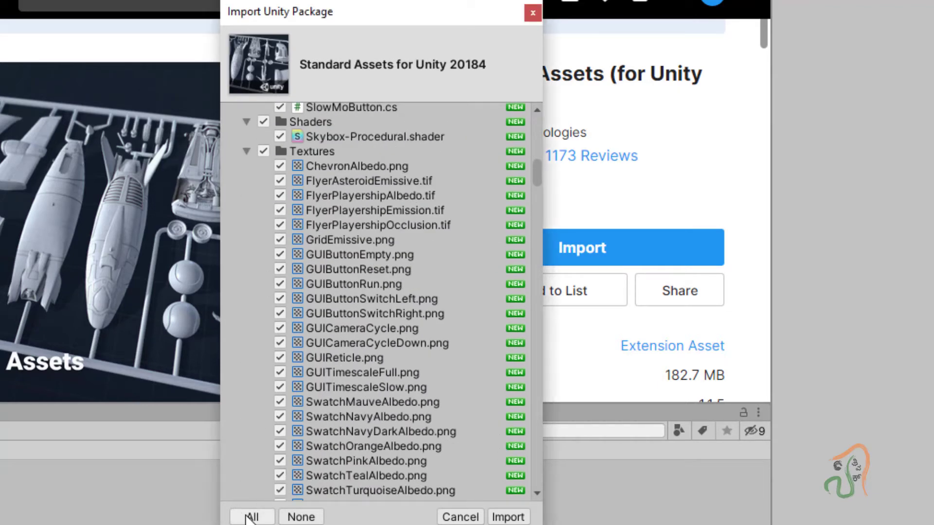
pyautogui.click(507, 517)
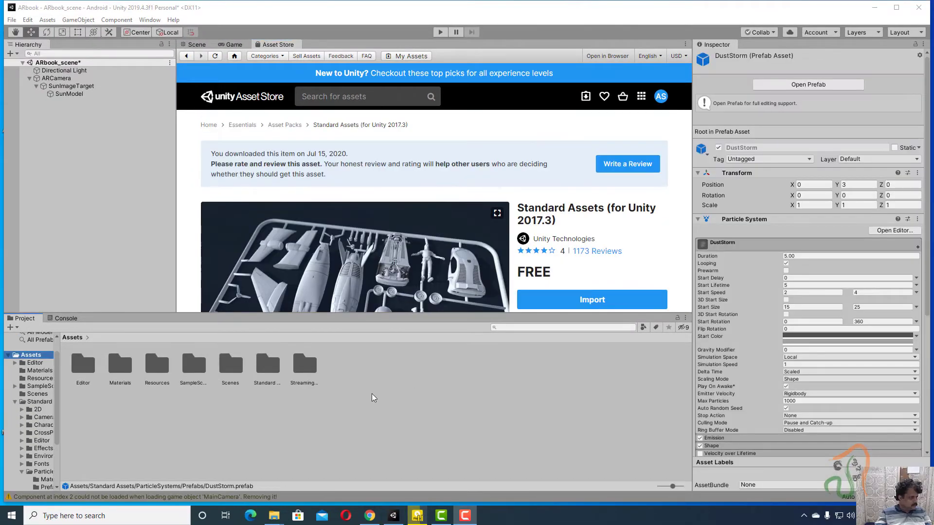
# Step: Return to the Scene view and open the project folder Assets/Standard Assets/ParticleSystems/Prefabs
pyautogui.click(22, 355)
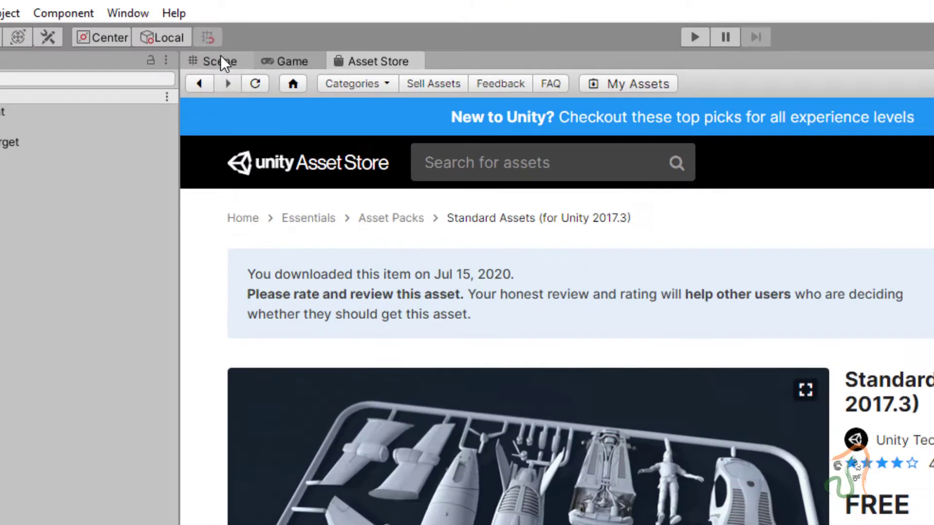
pyautogui.click(221, 59)
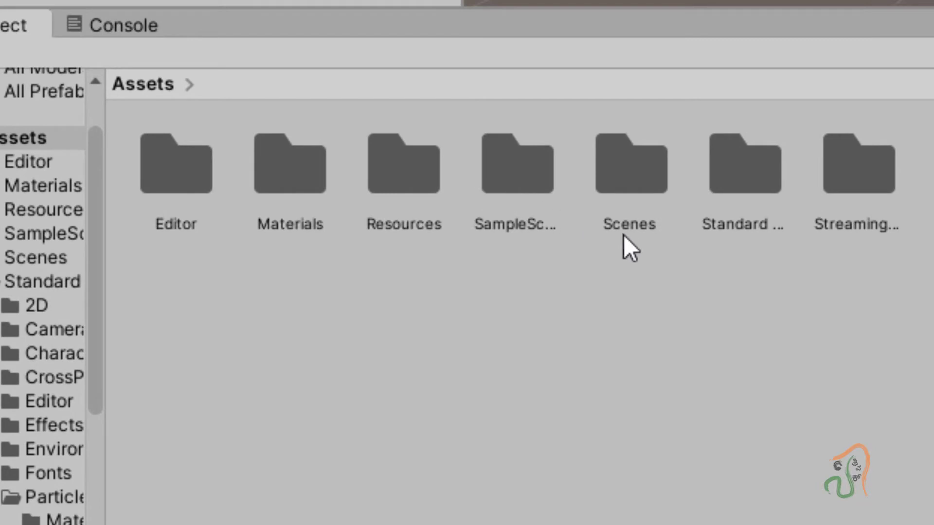
pyautogui.click(735, 191)
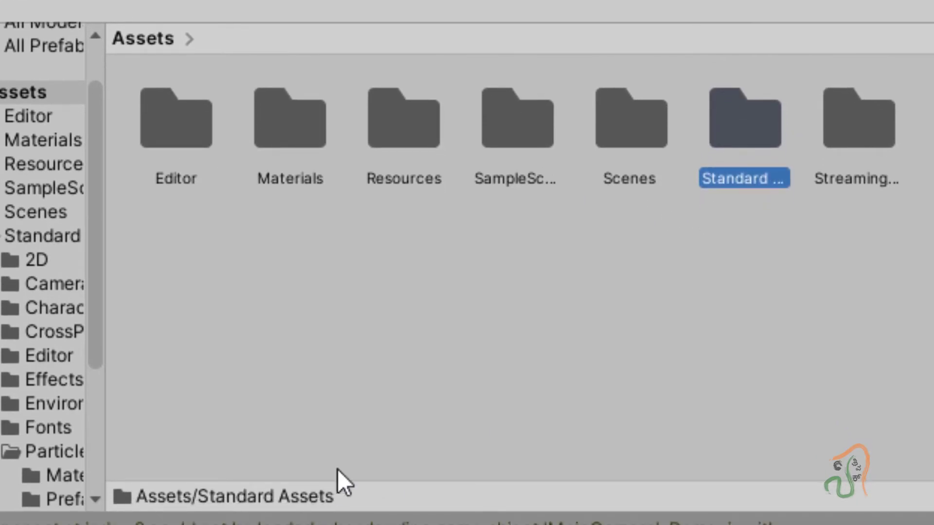
pyautogui.doubleClick(736, 121)
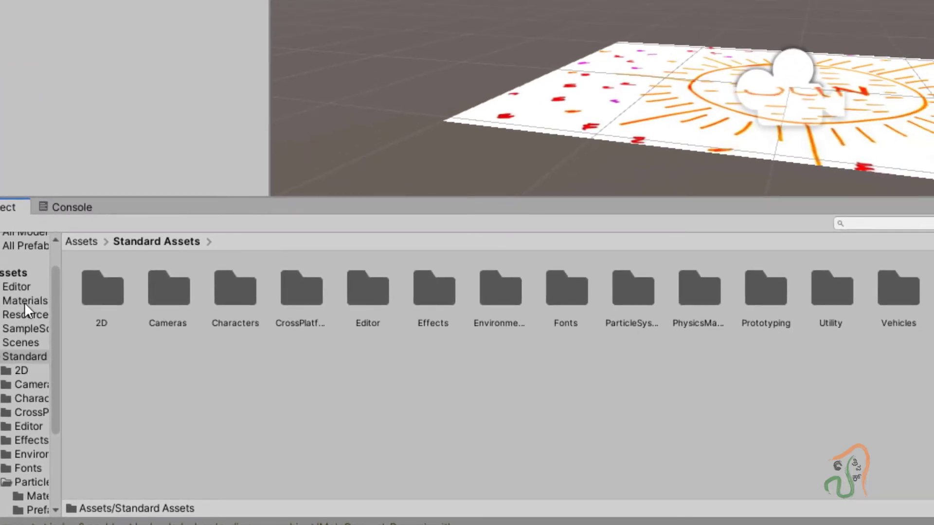
pyautogui.click(633, 311)
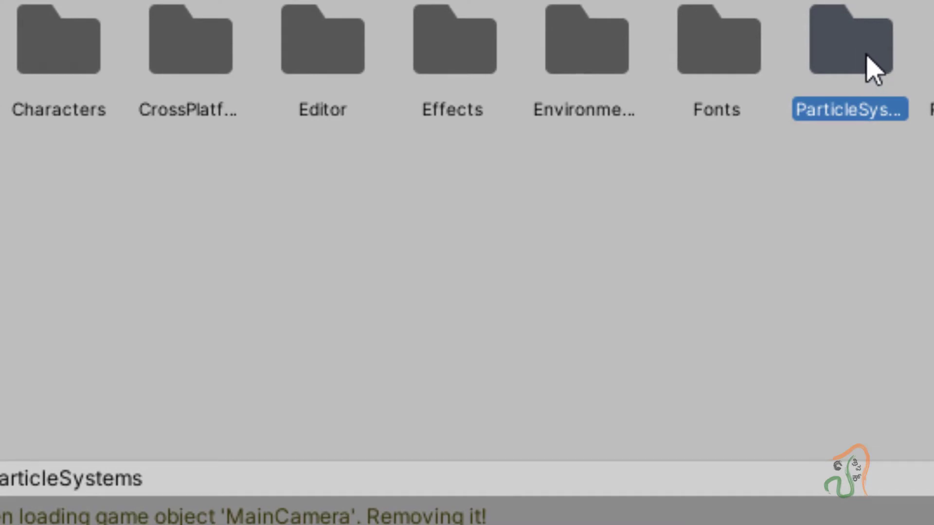
pyautogui.doubleClick(873, 68)
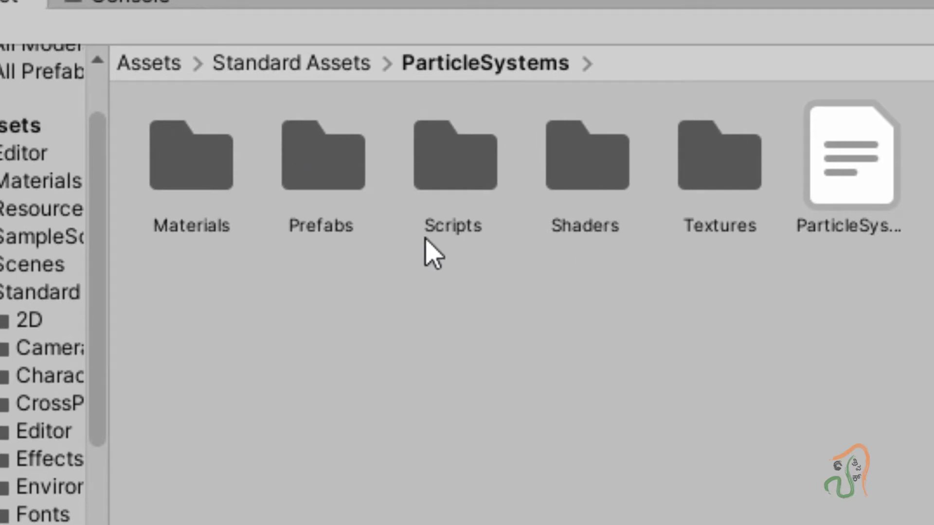
pyautogui.click(340, 164)
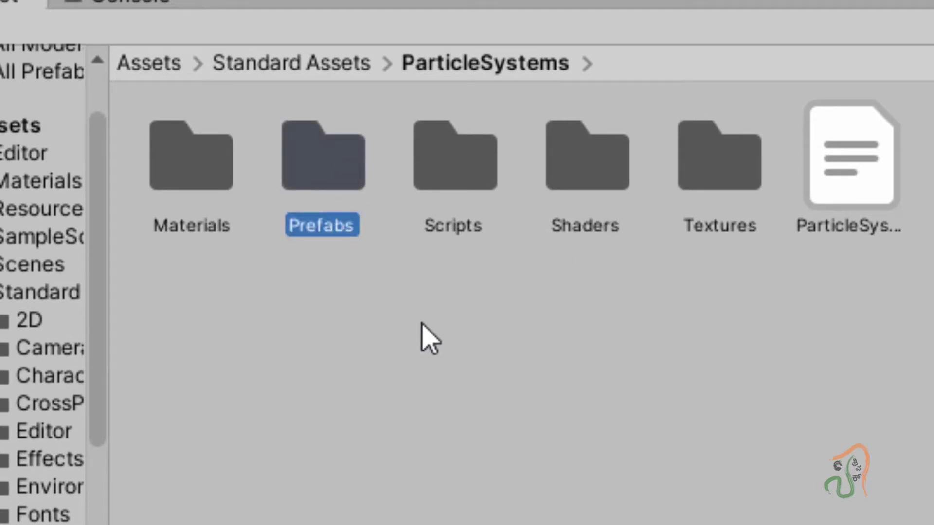
pyautogui.doubleClick(321, 168)
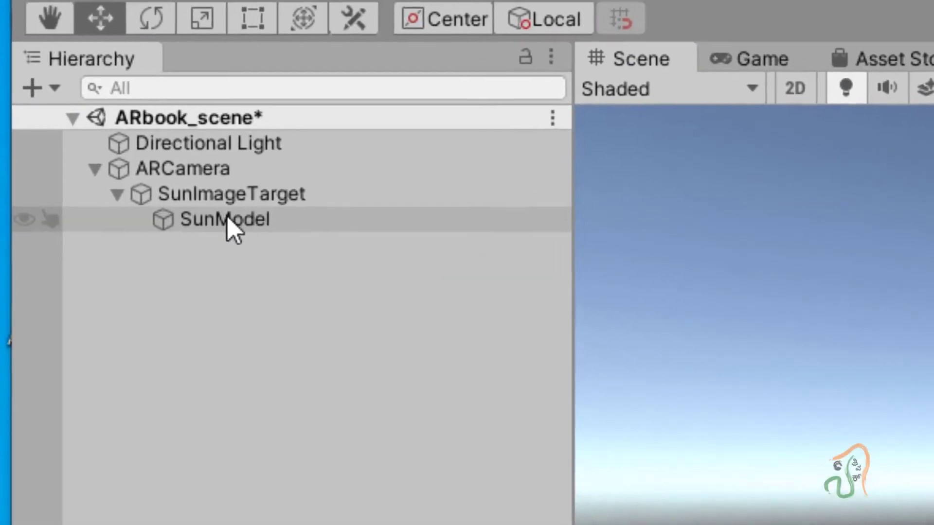
# Step: Add the DustStormMobile prefab as a child of SunImageTarget and activate it
pyautogui.click(233, 225)
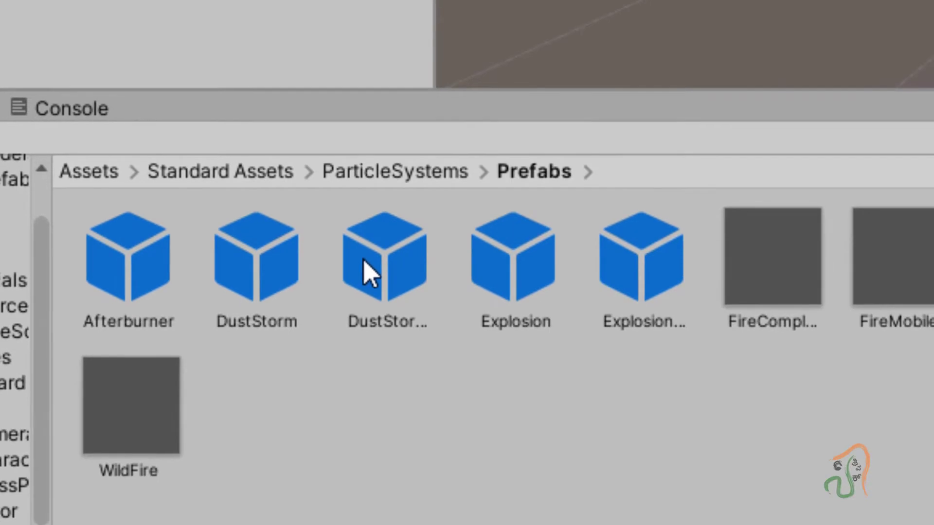
pyautogui.click(393, 219)
pyautogui.moveTo(394, 218); pyautogui.dragTo(180, 51)
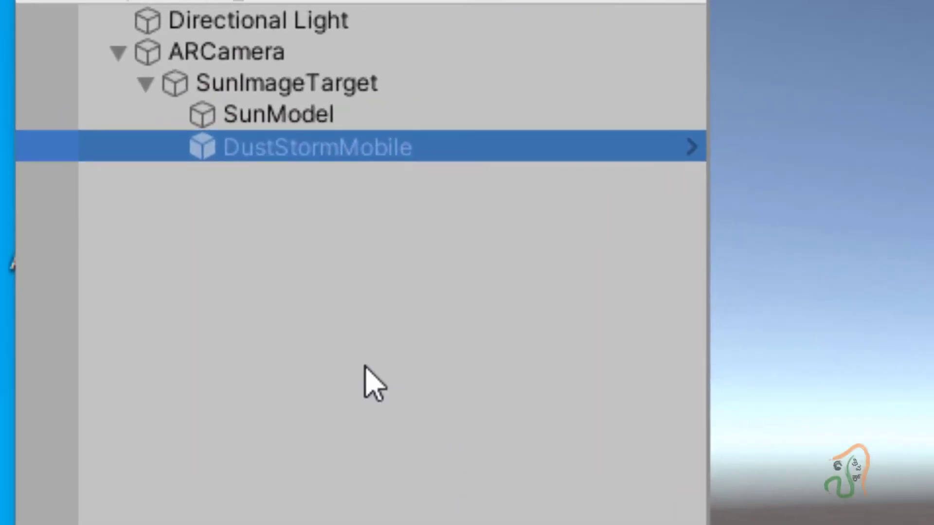
pyautogui.click(366, 368)
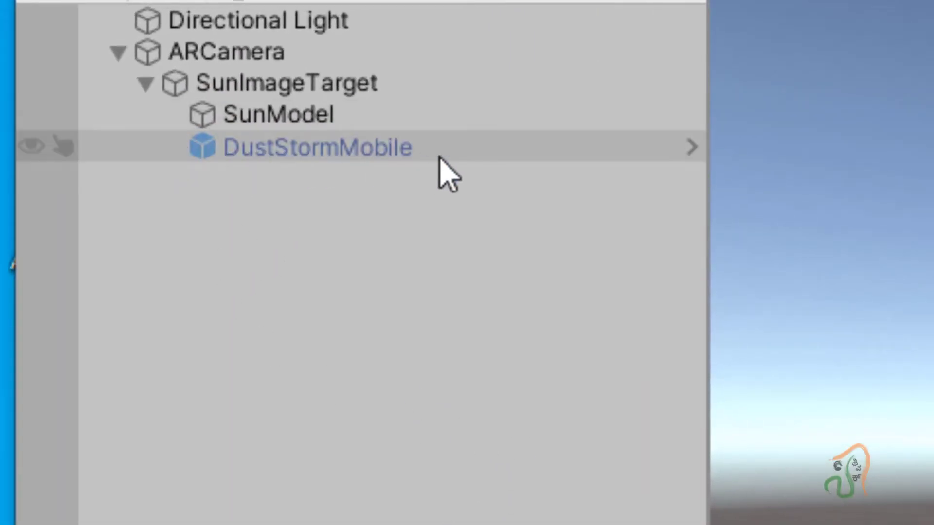
pyautogui.click(307, 152)
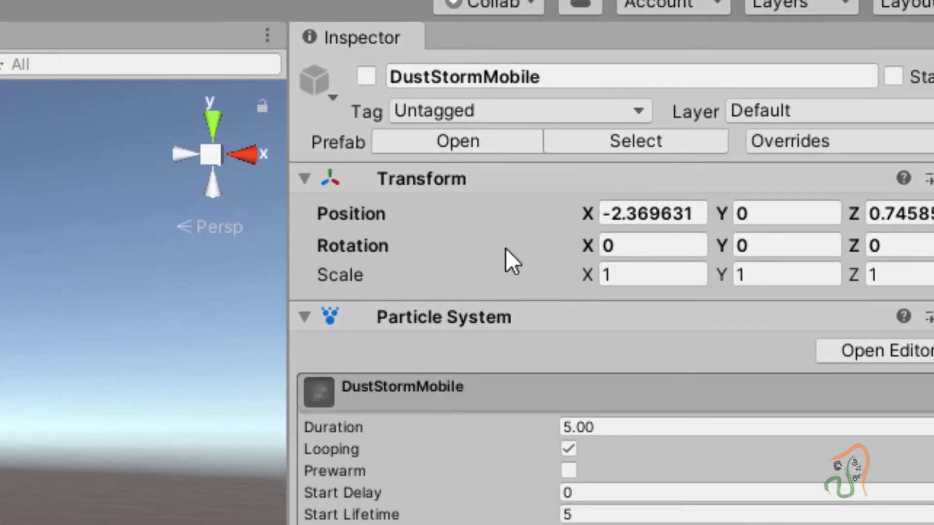
pyautogui.click(370, 80)
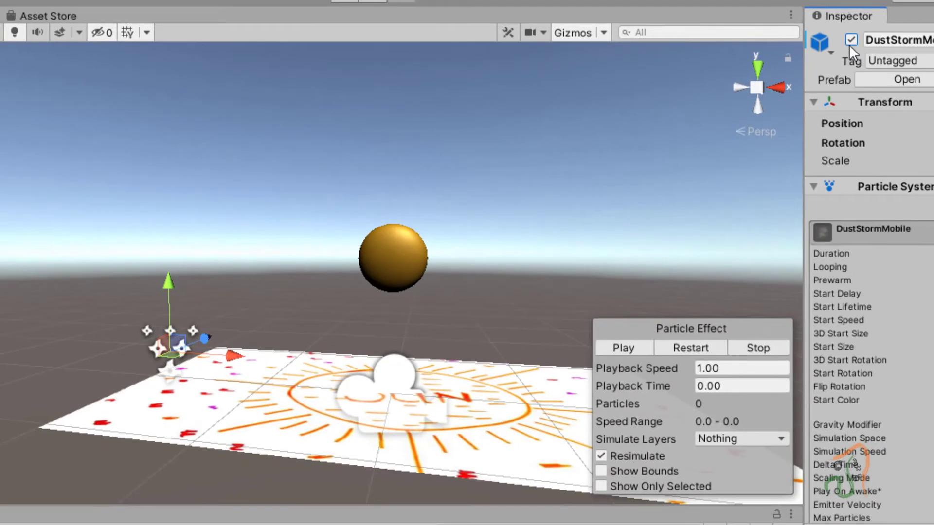
# Step: Make DustStormMobile a child of SunModel in the scene hierarchy
pyautogui.click(534, 199)
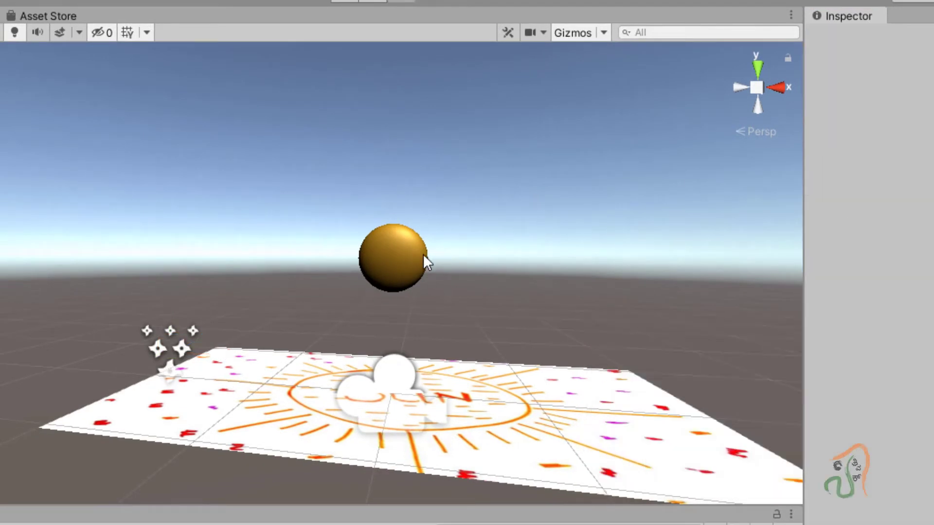
pyautogui.click(170, 348)
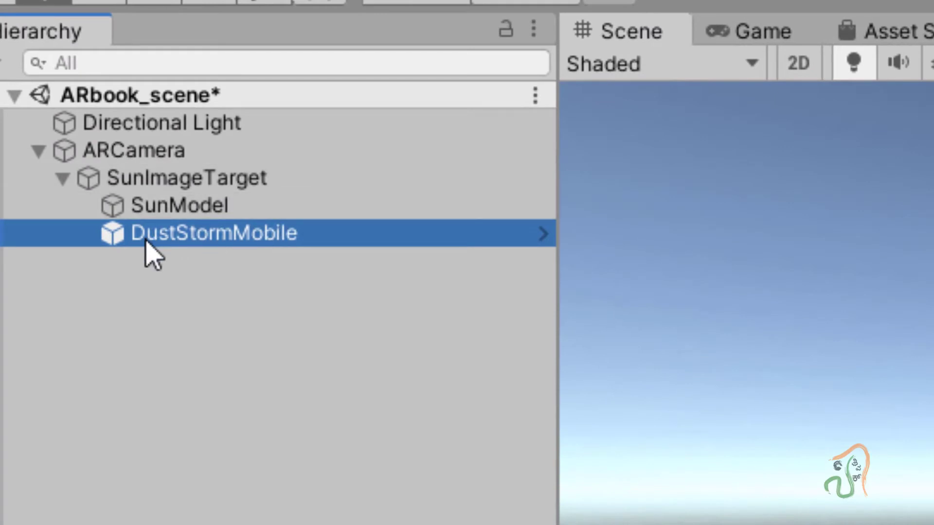
pyautogui.moveTo(146, 241); pyautogui.dragTo(170, 214)
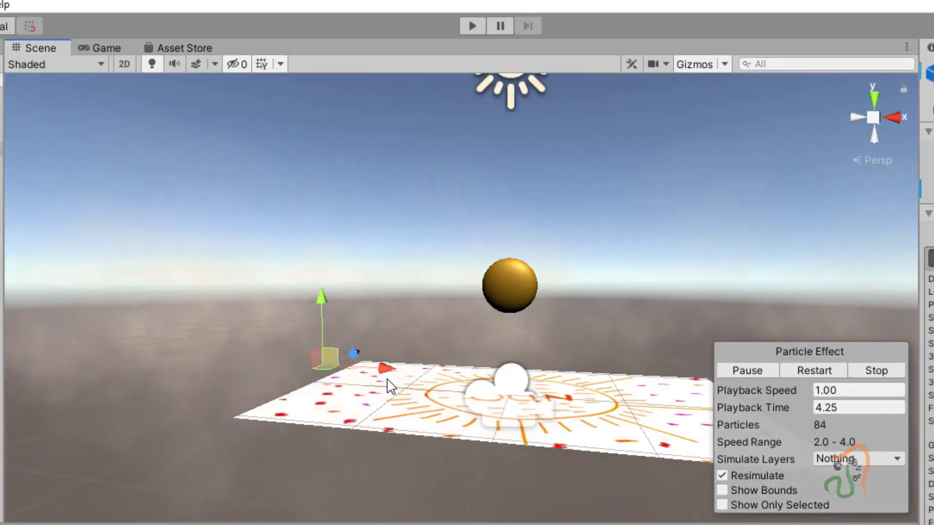
# Step: Examine the spread of the playing dust storm around the image target from several distances, and pause the particle preview
pyautogui.scroll(-2, 337, 360)
pyautogui.scroll(-2, 500, 402)
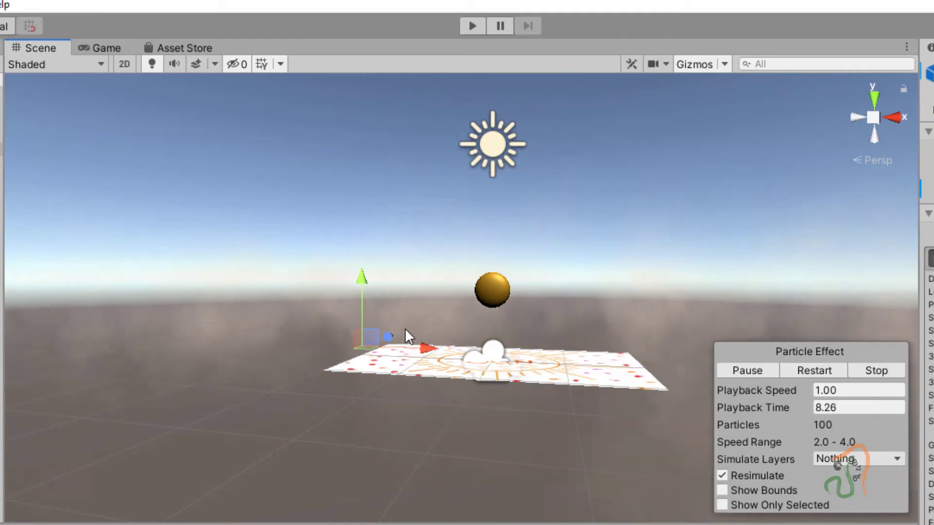
pyautogui.moveTo(365, 274); pyautogui.dragTo(363, 377, button='right')
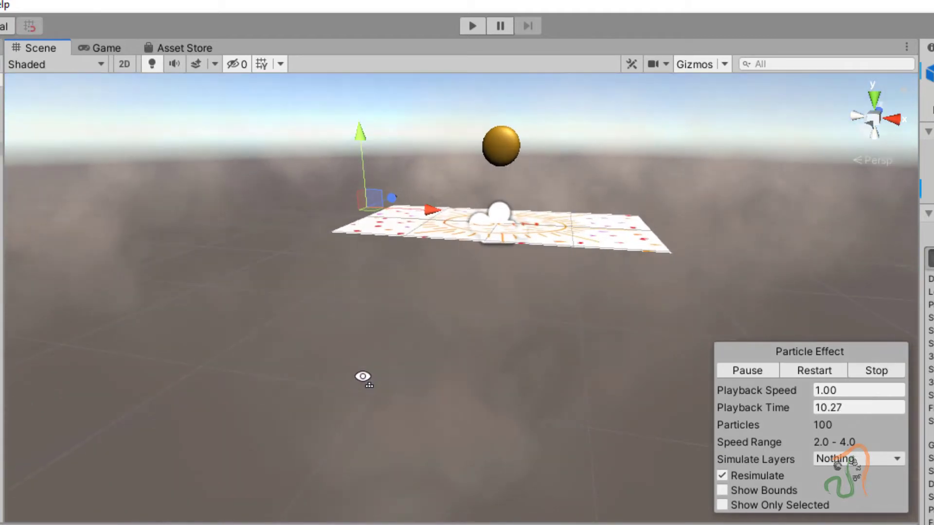
pyautogui.scroll(-5, 372, 379)
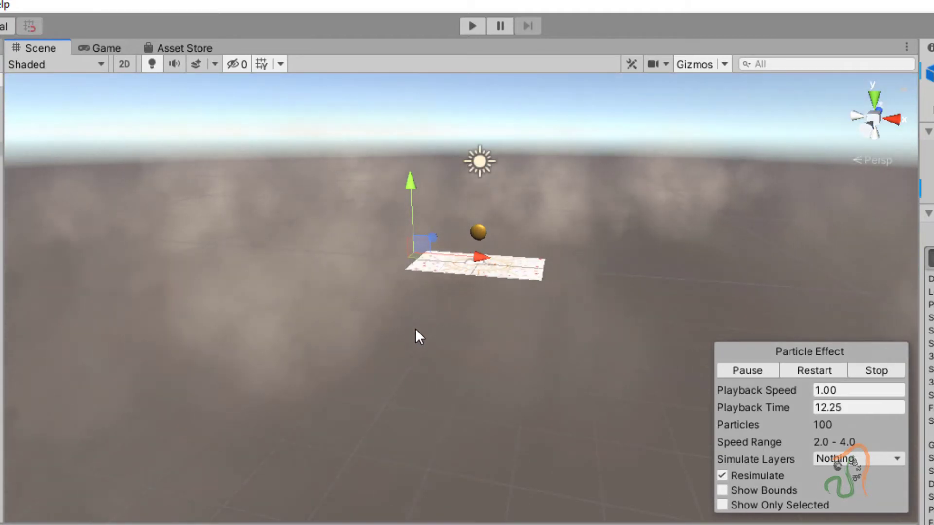
pyautogui.scroll(5, 415, 353)
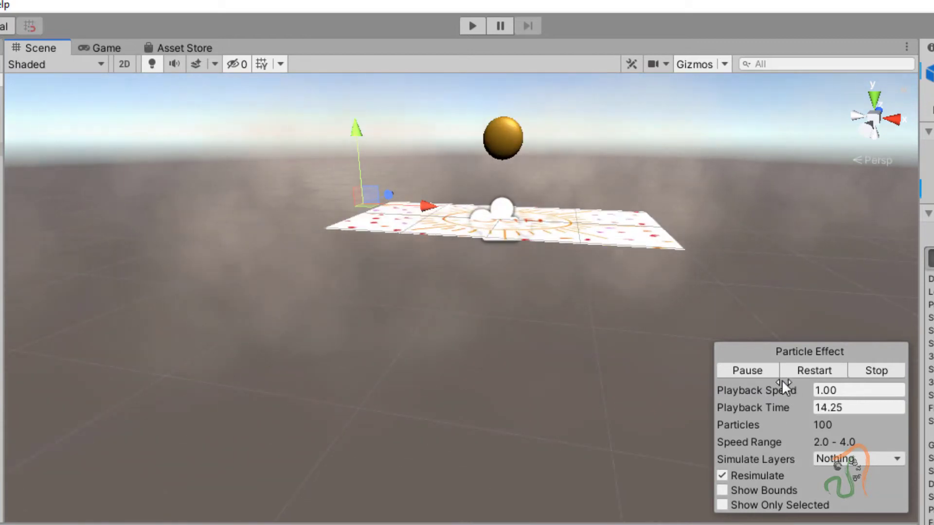
pyautogui.click(759, 372)
pyautogui.scroll(5, 414, 281)
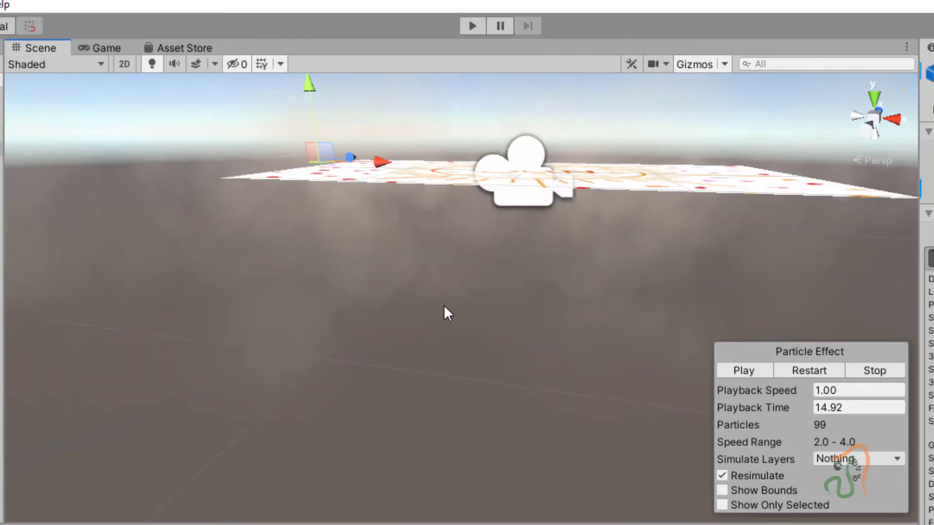
pyautogui.moveTo(466, 231)
pyautogui.mouseDown(button='middle')
pyautogui.moveTo(457, 275)
pyautogui.moveTo(461, 244)
pyautogui.mouseUp(button='middle')
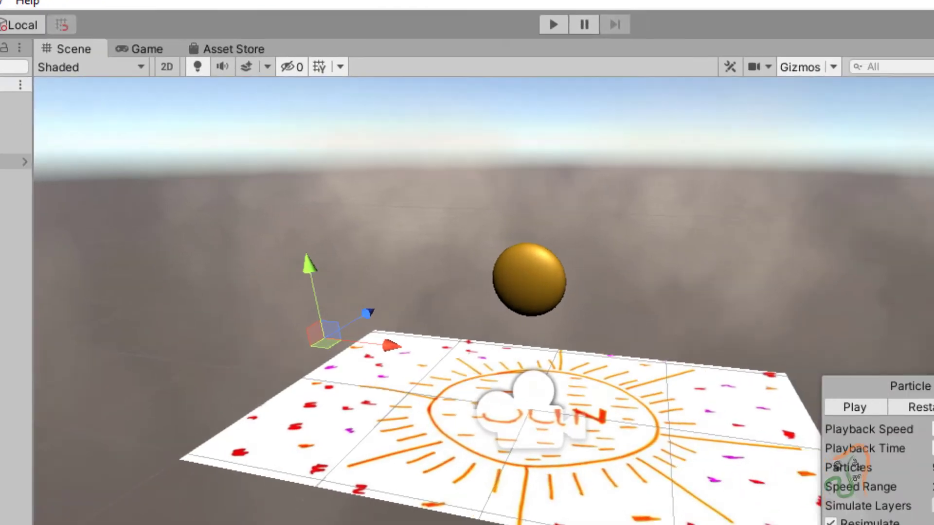
# Step: Set DustStormMobile's position to X 0, Y 0, Z 0 to centre it on the sun model
pyautogui.click(679, 192)
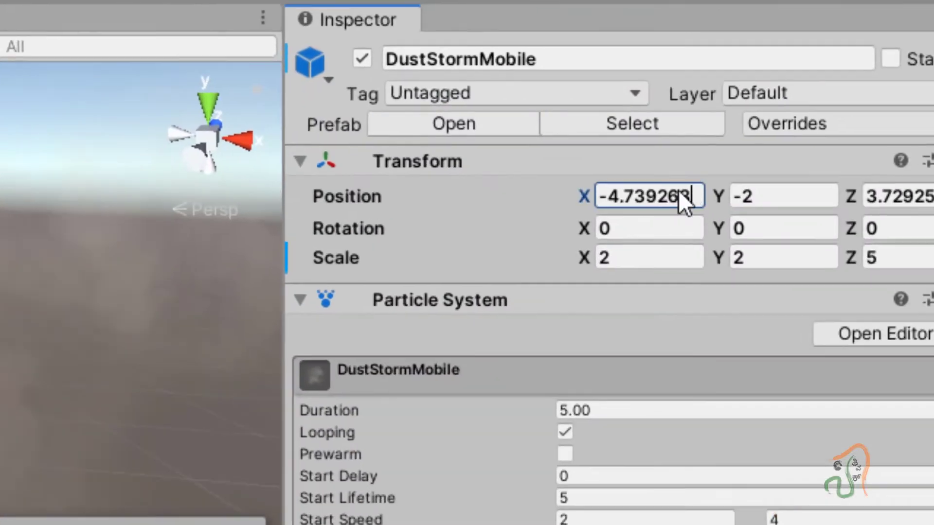
pyautogui.write('0')
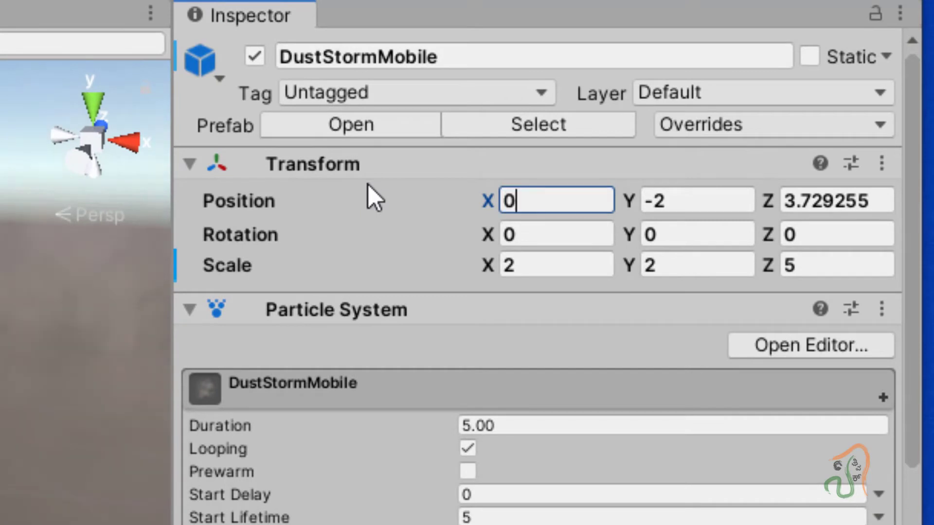
pyautogui.press('Tab')
pyautogui.write('0')
pyautogui.press('Tab')
pyautogui.write('0')
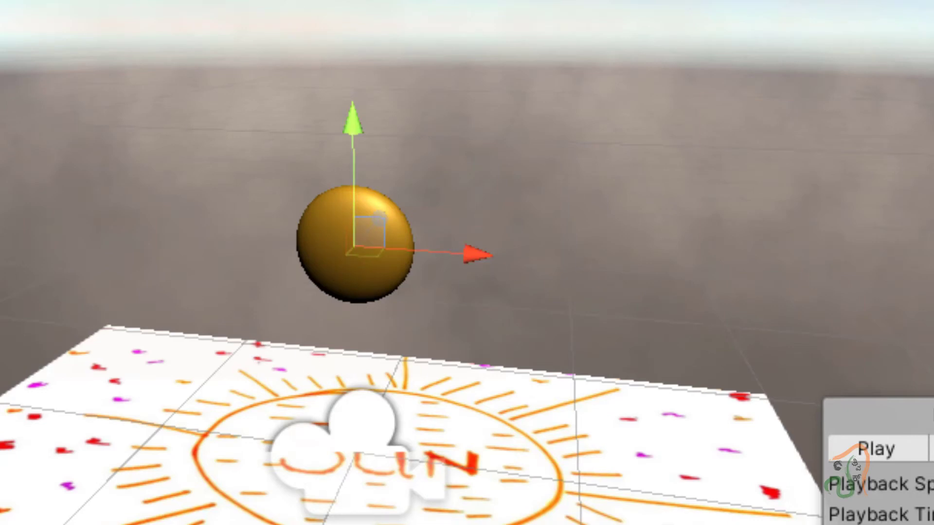
# Step: Play the particle preview and examine how the dust storm spreads around the sun model and image target
pyautogui.scroll(3, 357, 300)
pyautogui.scroll(-3, 359, 301)
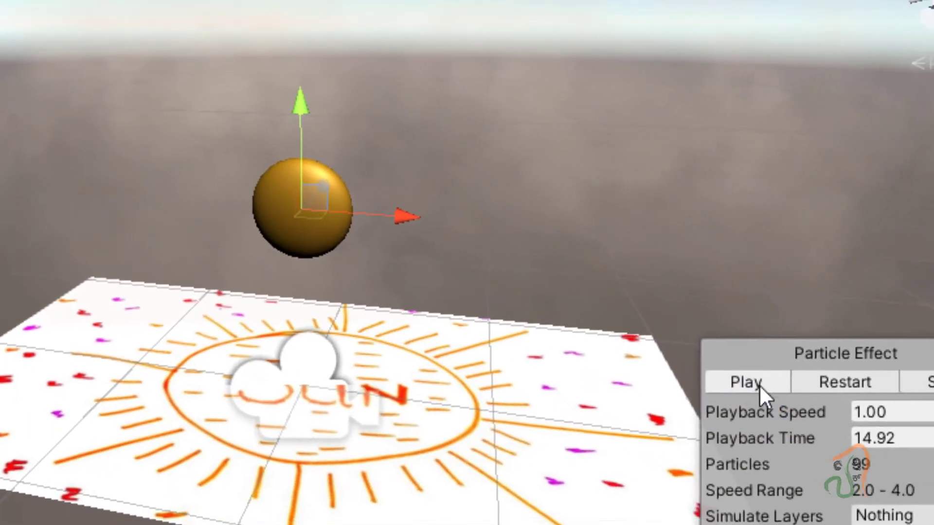
pyautogui.click(883, 449)
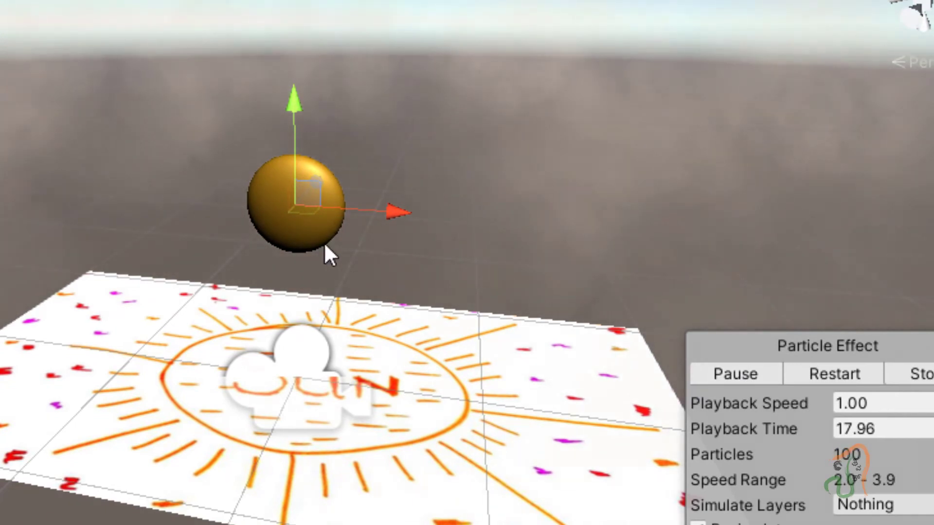
pyautogui.scroll(-3, 329, 272)
pyautogui.scroll(-3, 329, 272)
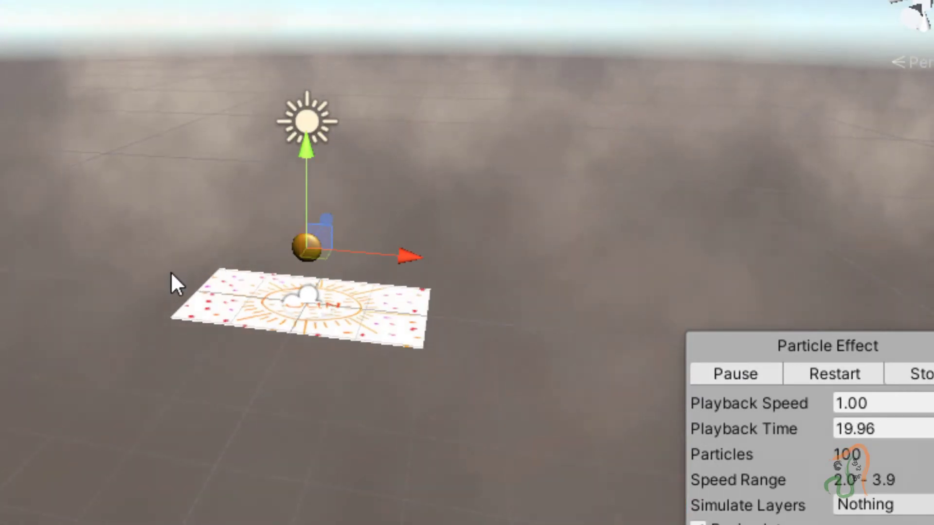
pyautogui.moveTo(175, 282); pyautogui.dragTo(177, 326, button='middle')
pyautogui.scroll(-2, 188, 346)
pyautogui.scroll(2, 178, 325)
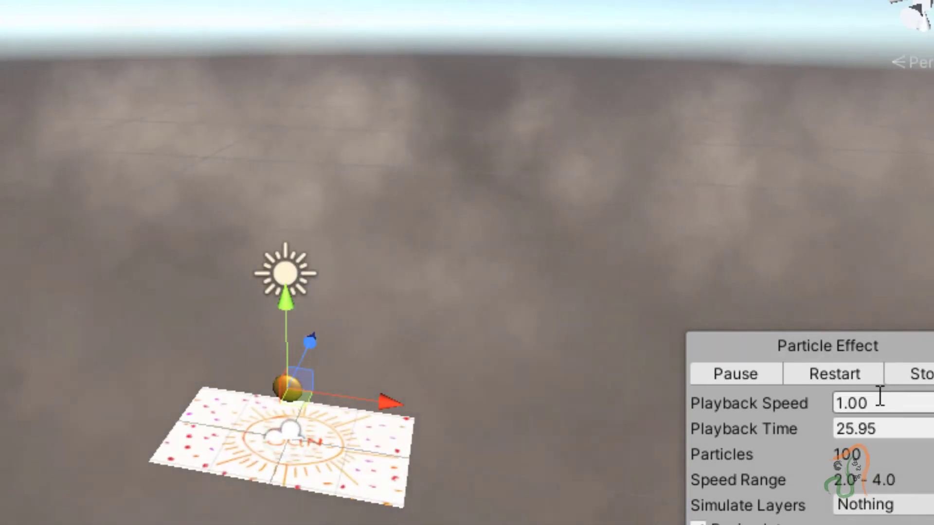
# Step: Pause the particle preview and save the ARbook_scene
pyautogui.click(725, 374)
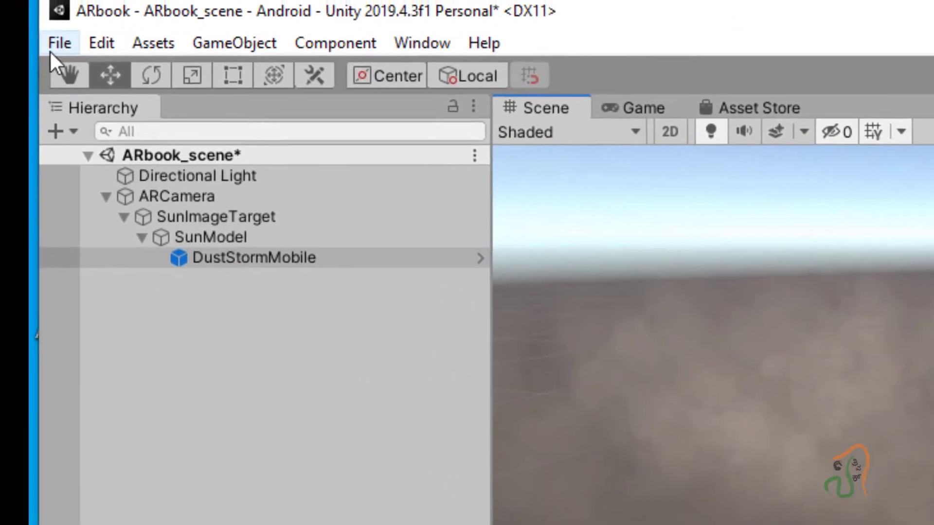
pyautogui.click(54, 46)
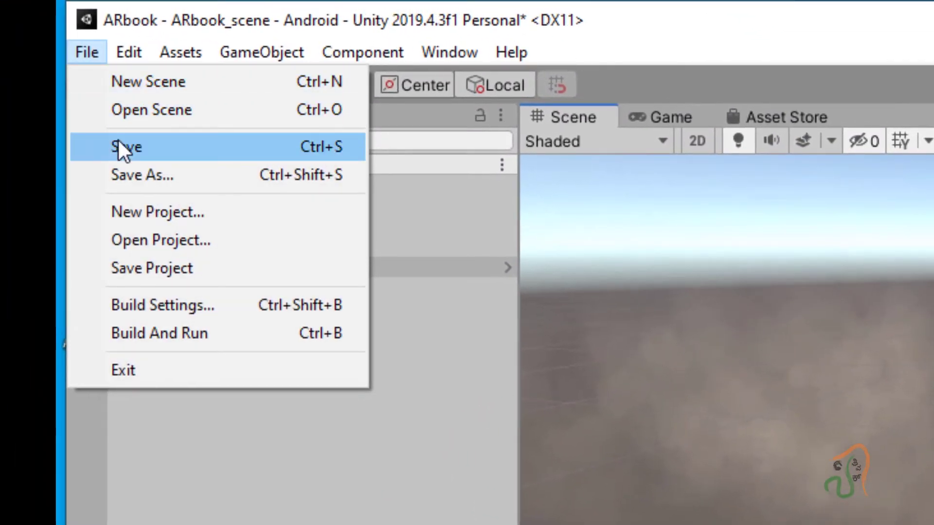
pyautogui.click(93, 135)
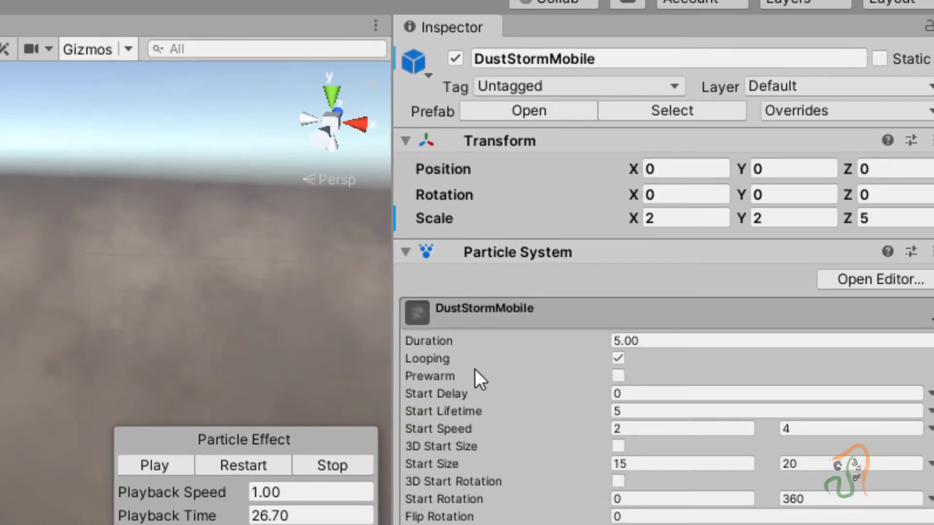
# Step: Set the first Start Color of the DustStormMobile particle system to hexadecimal FDB813FF
pyautogui.scroll(-5, 460, 431)
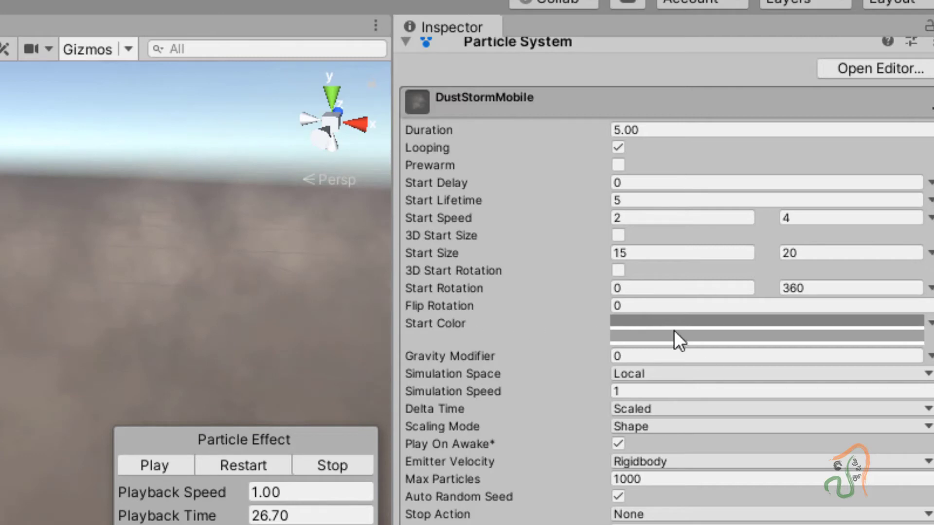
pyautogui.click(707, 324)
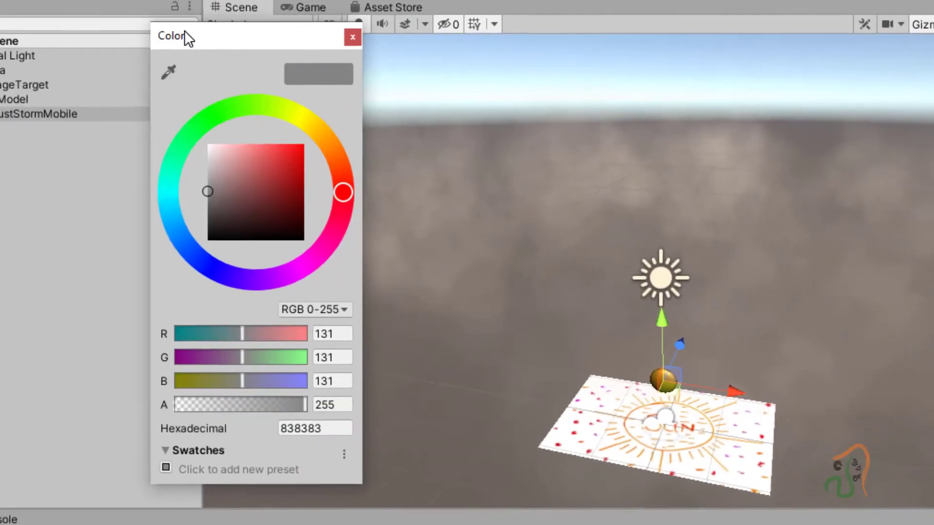
pyautogui.click(340, 429)
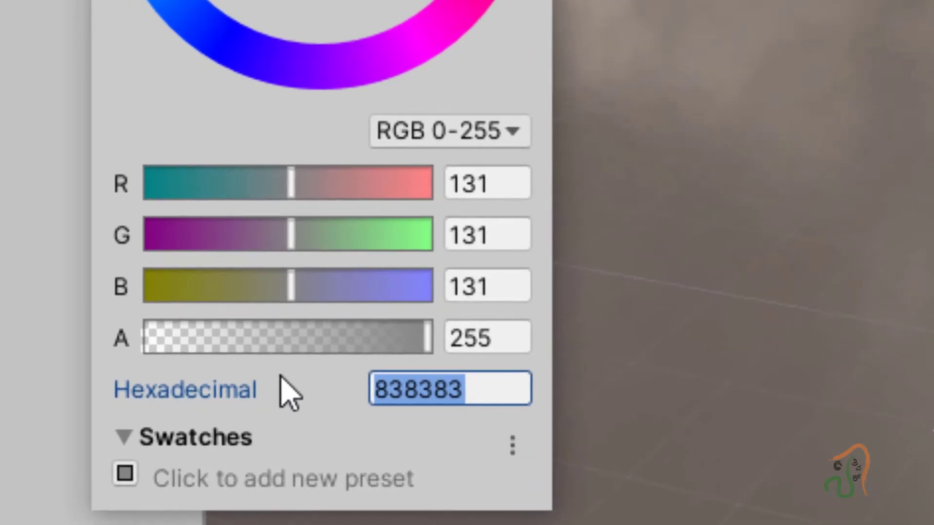
pyautogui.write('FDB813')
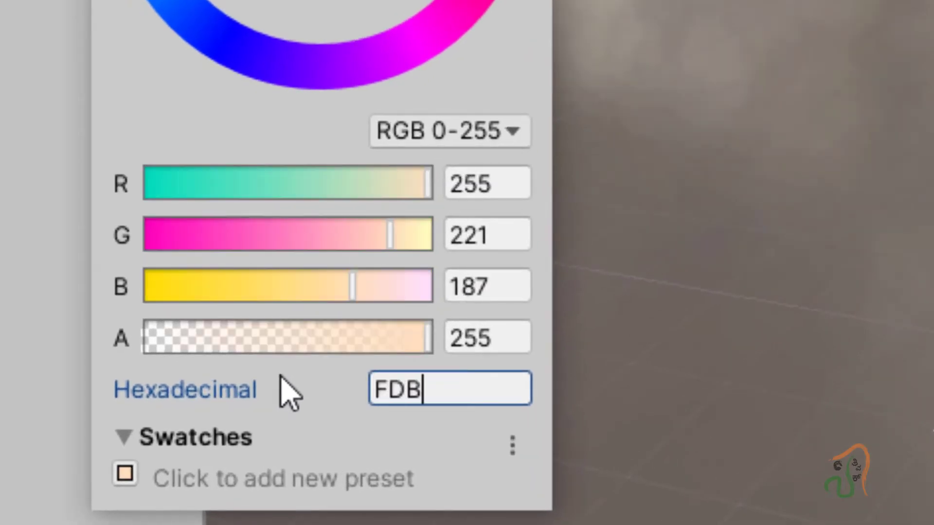
pyautogui.write('FF')
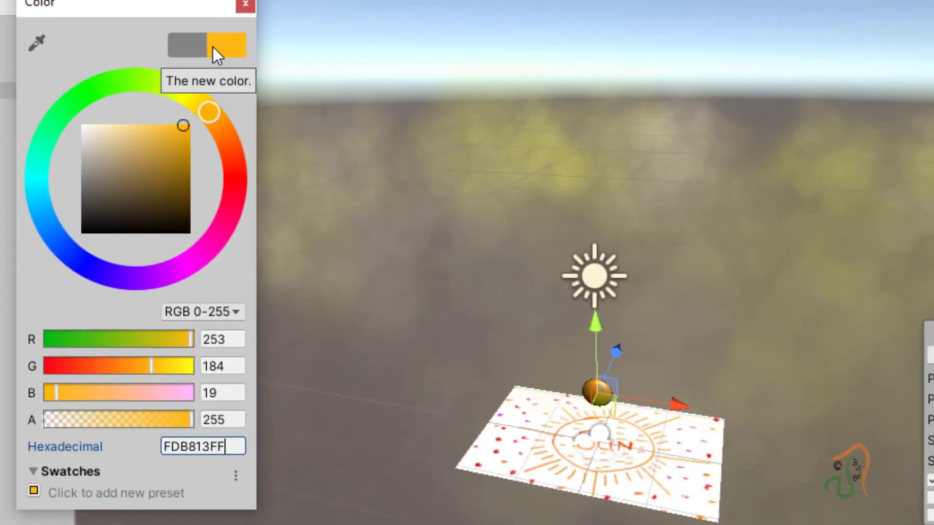
pyautogui.click(245, 5)
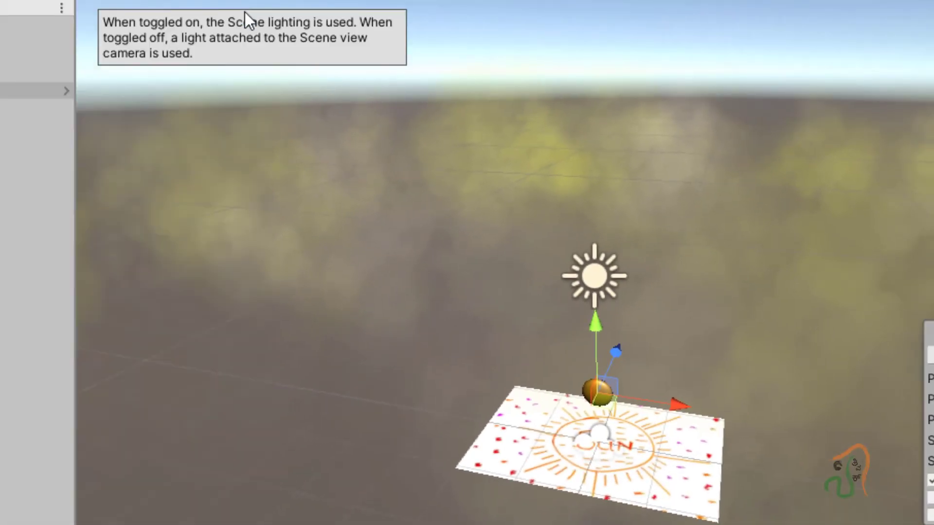
# Step: Expand the particle system's Shape module and change the emission shape to Sphere
pyautogui.scroll(-5, 573, 300)
pyautogui.scroll(-3, 574, 302)
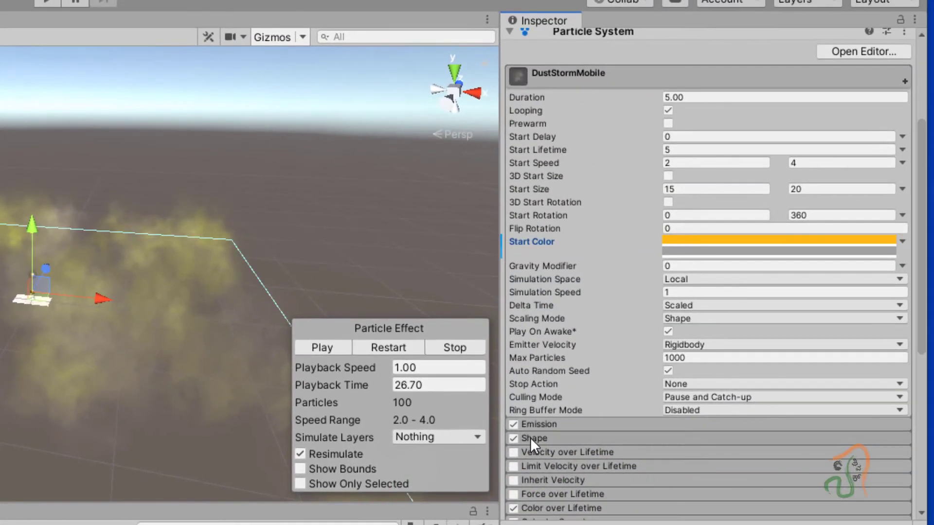
pyautogui.click(530, 437)
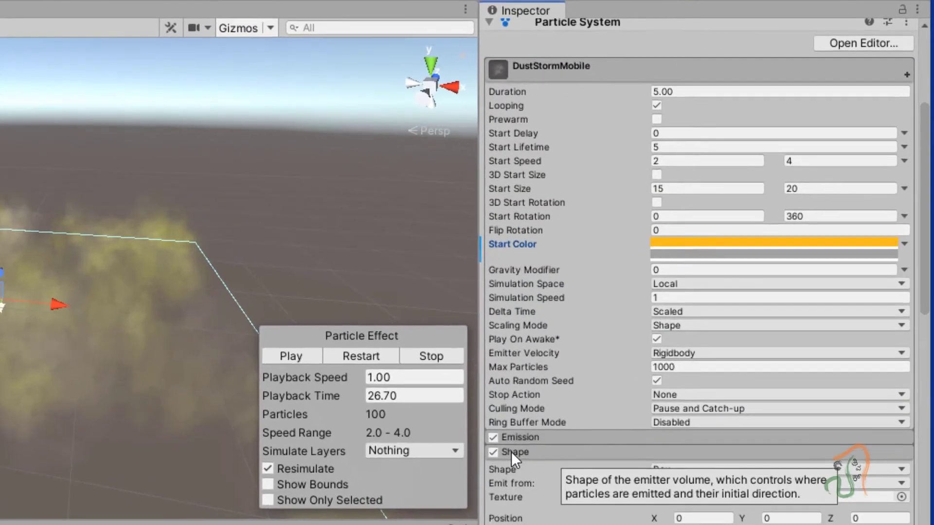
pyautogui.scroll(-10, 512, 452)
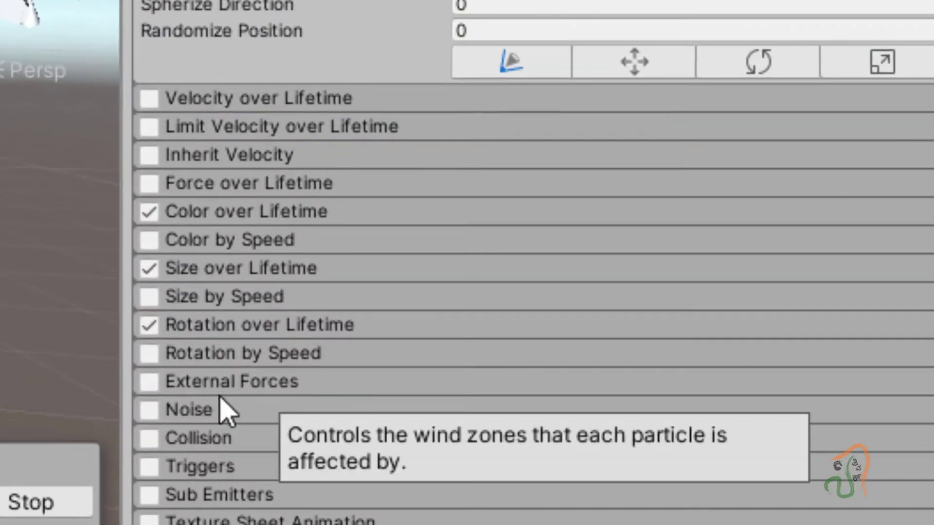
pyautogui.scroll(5, 220, 399)
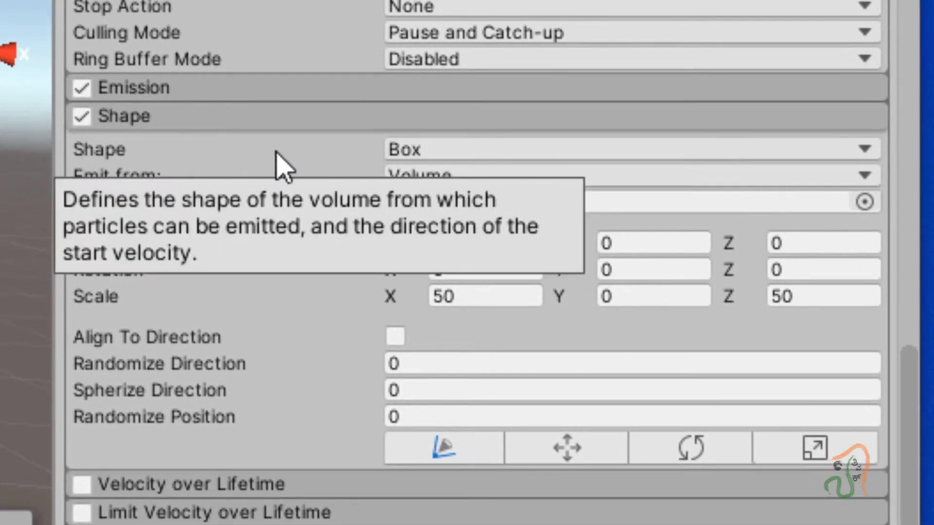
pyautogui.click(479, 149)
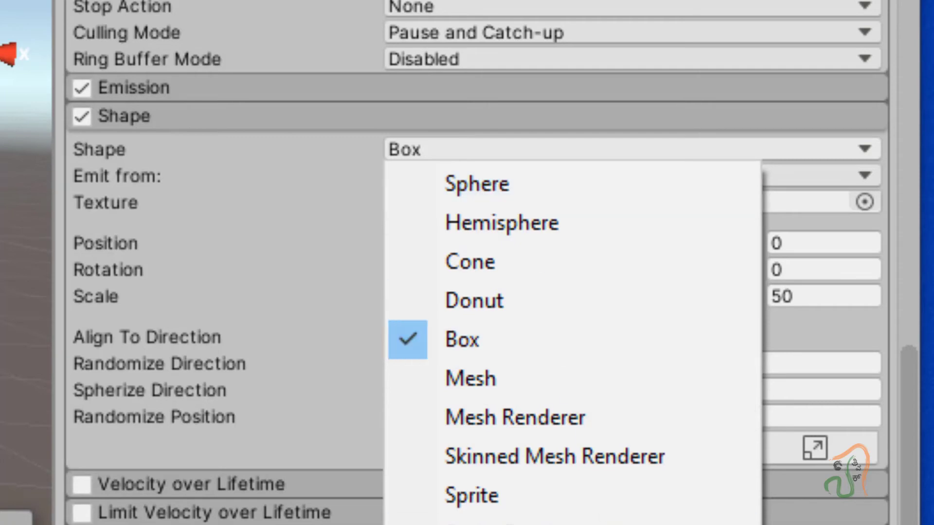
pyautogui.click(554, 195)
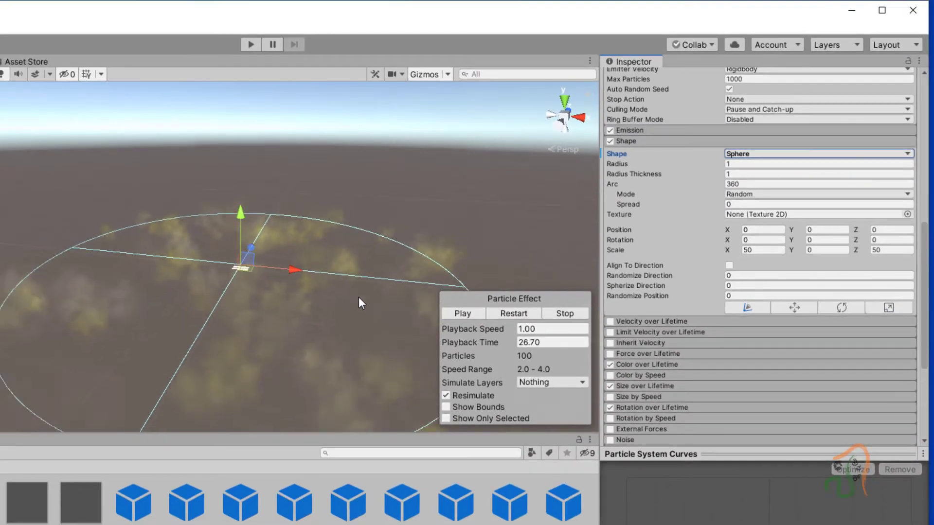
# Step: Play the particle preview to check the spherical emission around the image target, and pause it
pyautogui.scroll(3, 358, 302)
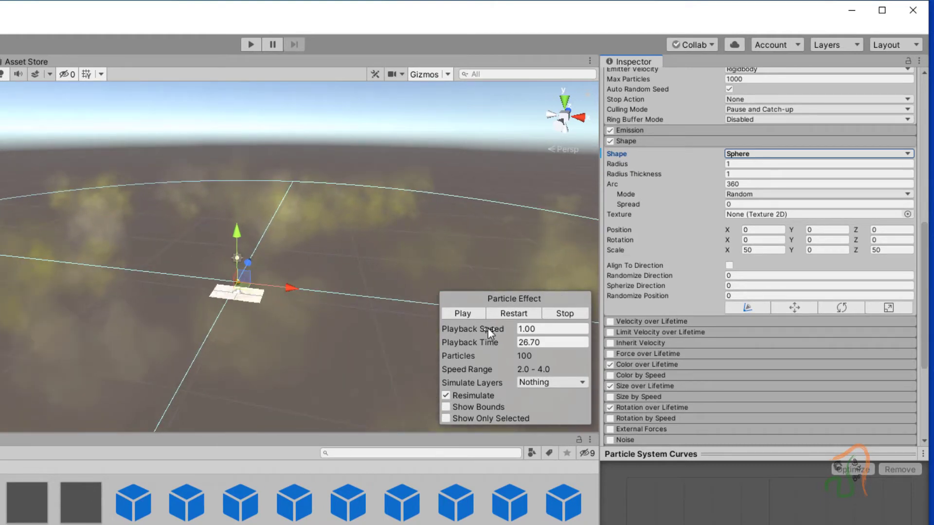
pyautogui.click(461, 313)
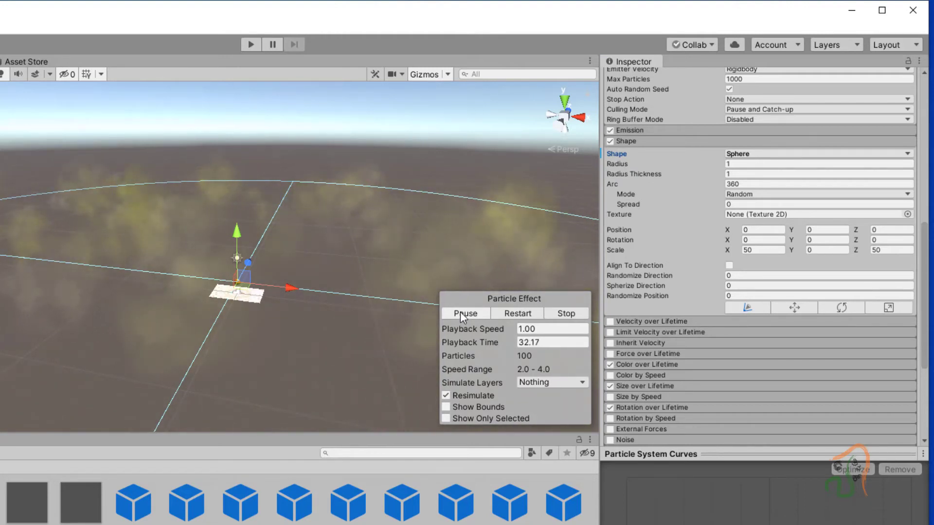
pyautogui.click(460, 313)
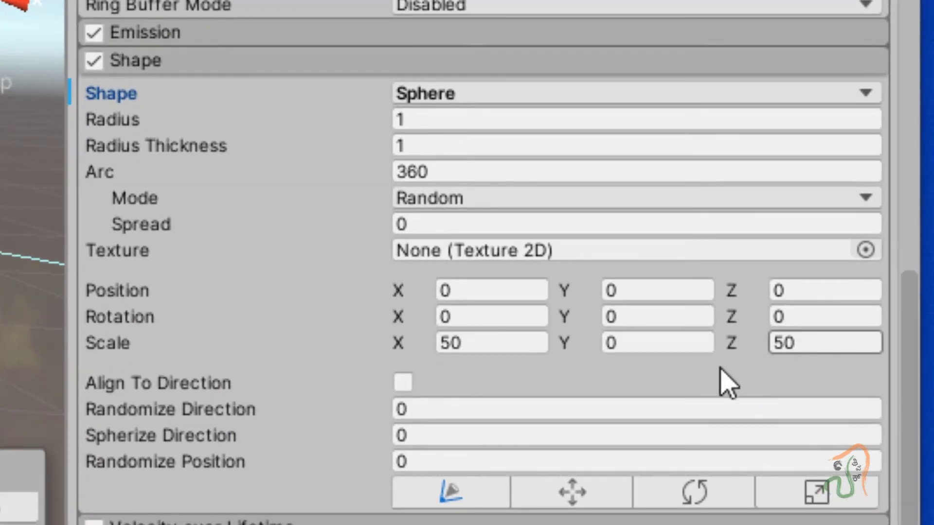
# Step: Set the particle system's Shape scale to 10 on X, Y and Z and check the spread around the image target
pyautogui.click(501, 341)
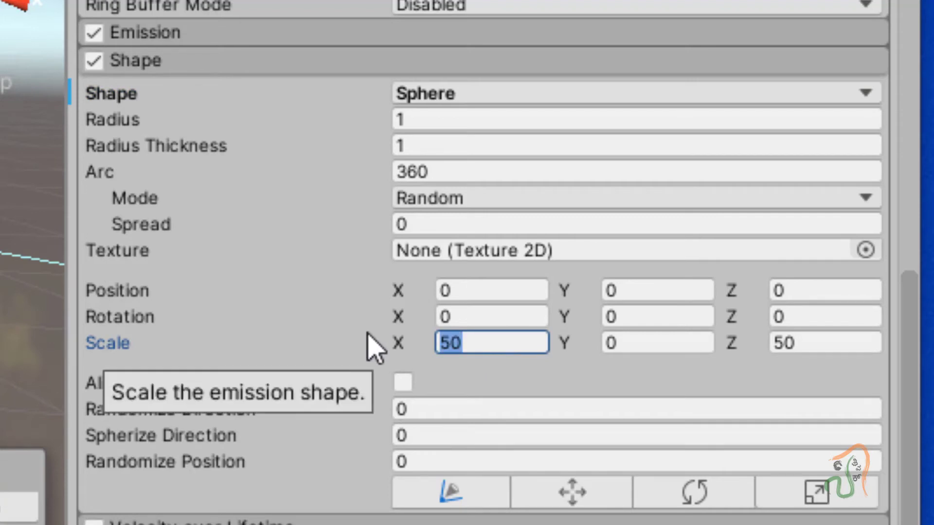
pyautogui.write('10')
pyautogui.press('Tab')
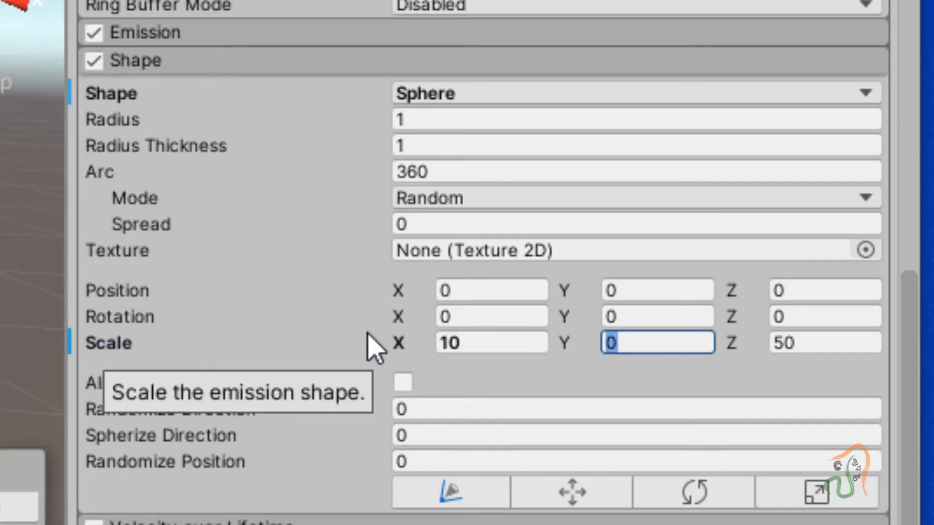
pyautogui.write('10')
pyautogui.press('Tab')
pyautogui.write('10')
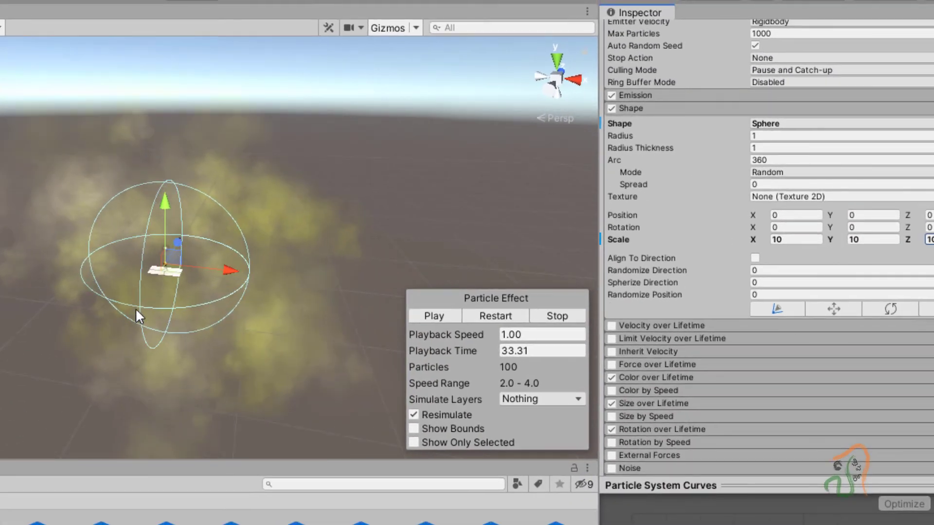
pyautogui.scroll(8, 136, 316)
pyautogui.scroll(2, 138, 316)
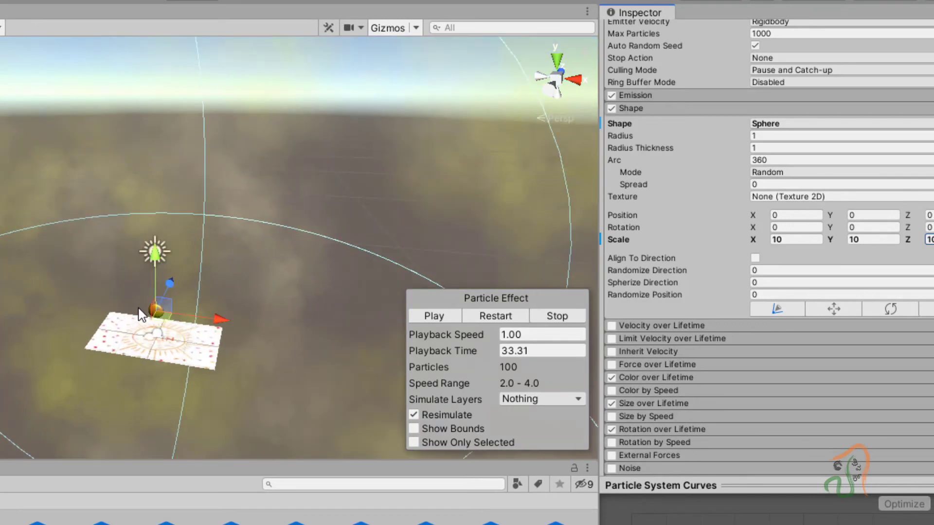
pyautogui.scroll(3, 282, 355)
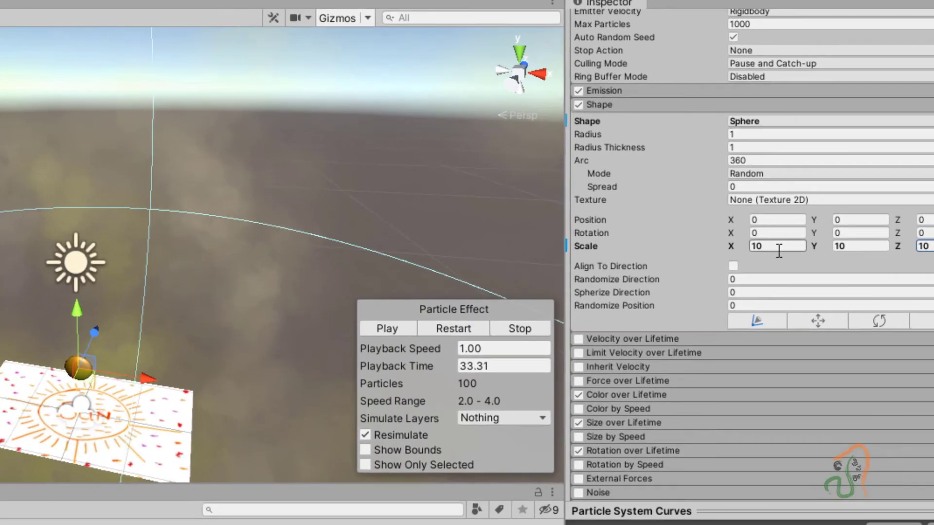
# Step: Set the emission shape's scale to 2 on X, Y and Z
pyautogui.click(779, 249)
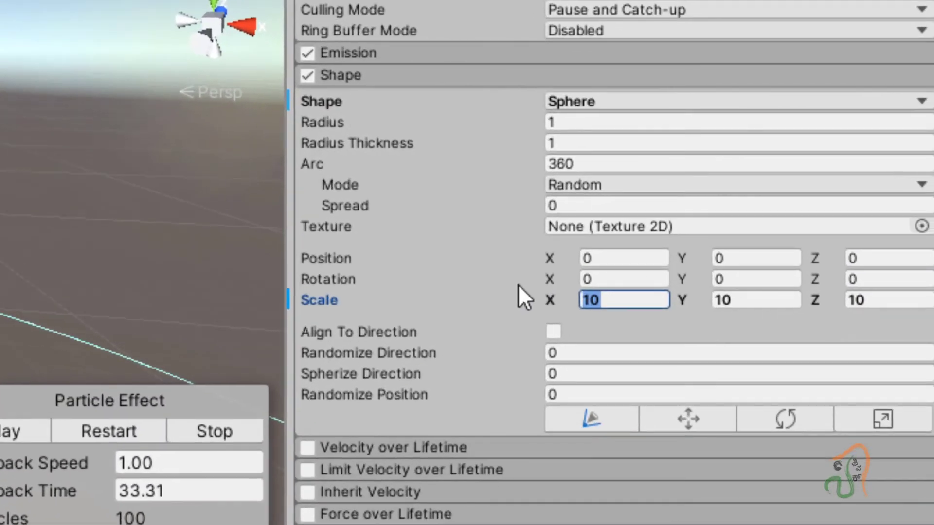
pyautogui.write('2')
pyautogui.press('Tab')
pyautogui.write('2')
pyautogui.press('Tab')
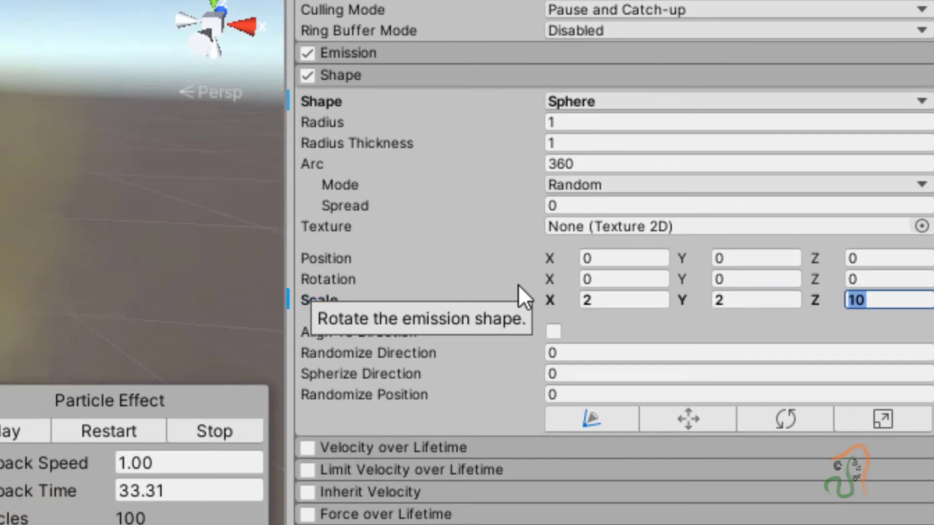
pyautogui.write('2')
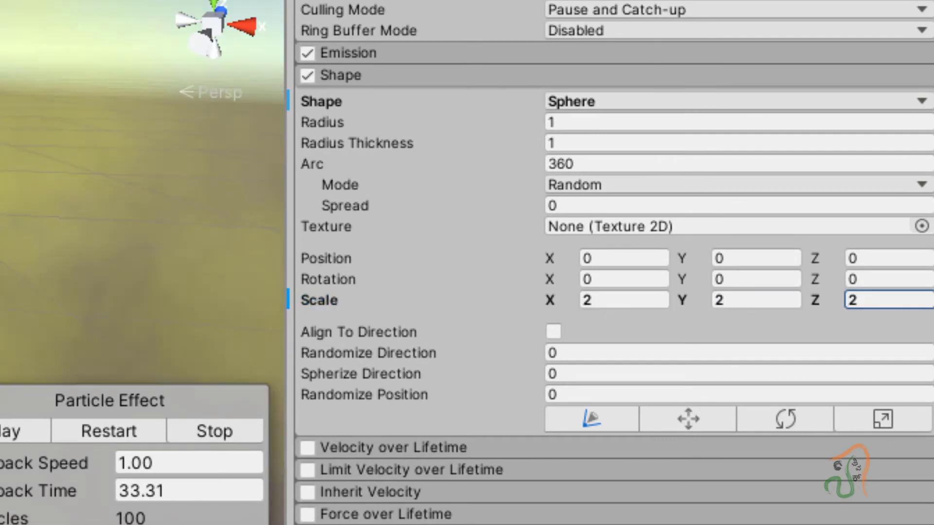
# Step: Play and pause the particle preview around the sun model, and save the scene
pyautogui.scroll(-3, 273, 303)
pyautogui.scroll(4, 273, 303)
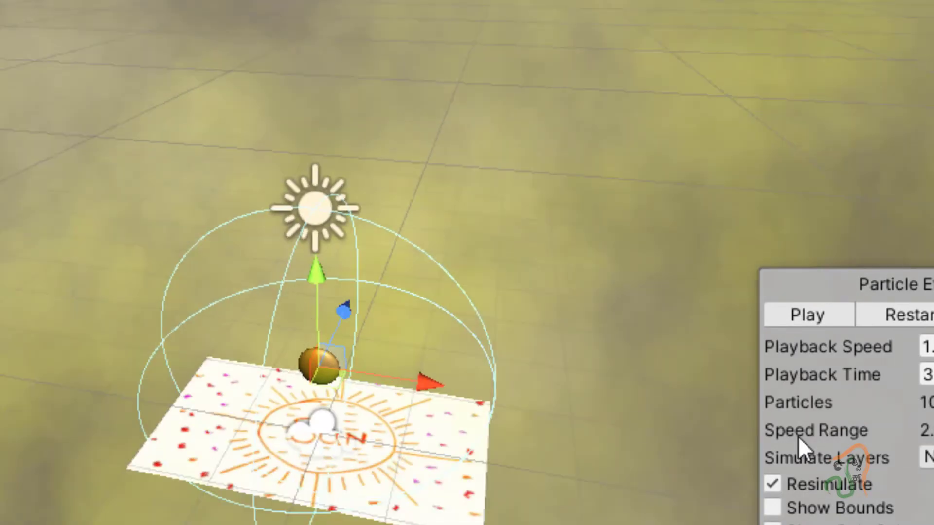
pyautogui.click(801, 314)
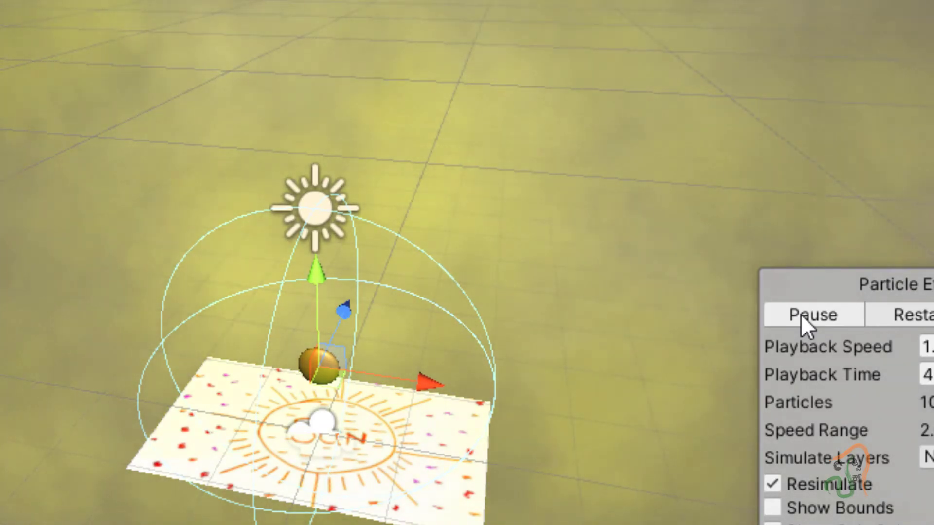
pyautogui.click(801, 314)
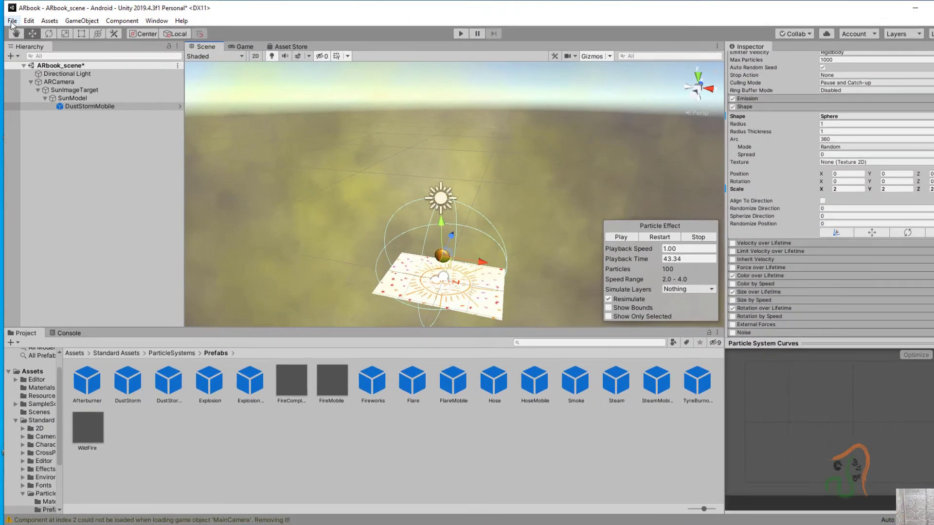
pyautogui.click(12, 20)
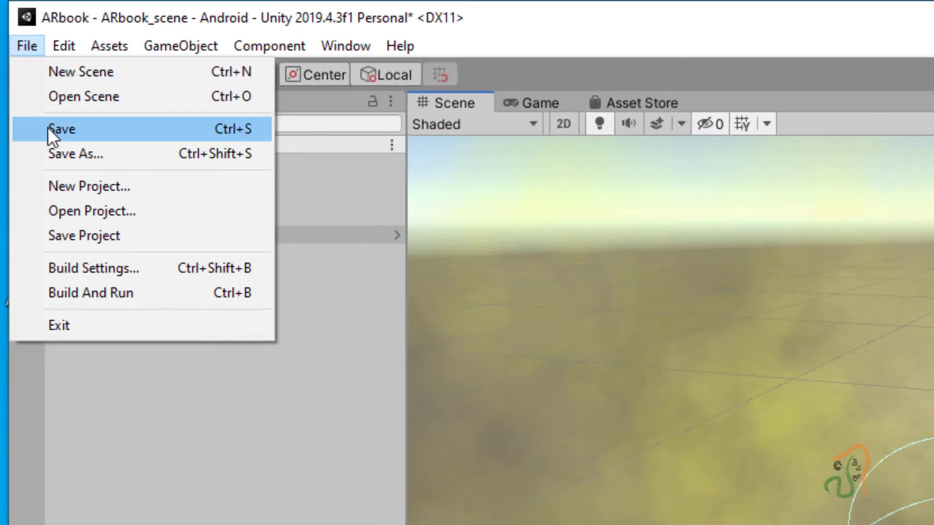
pyautogui.click(50, 131)
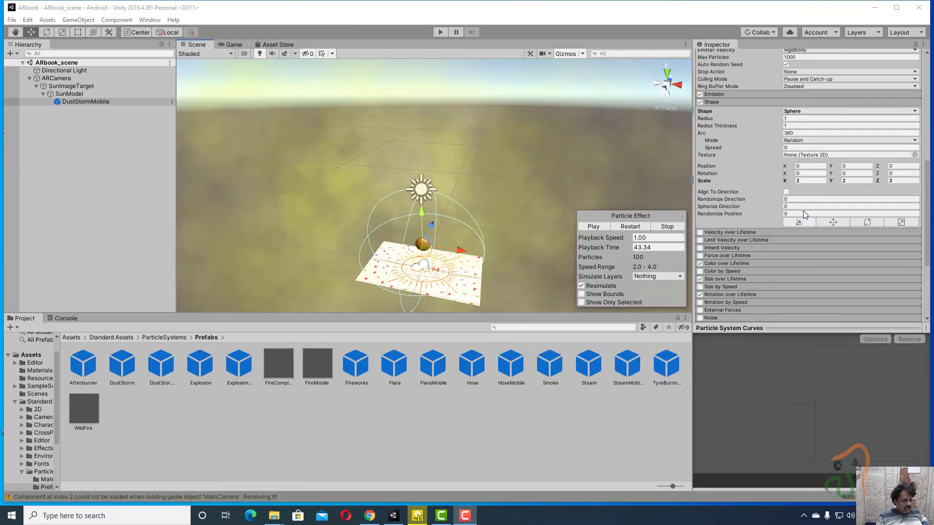
# Step: Set the emission shape's X, Y and Z scale to 1 and inspect the dust cloud around the sun model
pyautogui.click(808, 174)
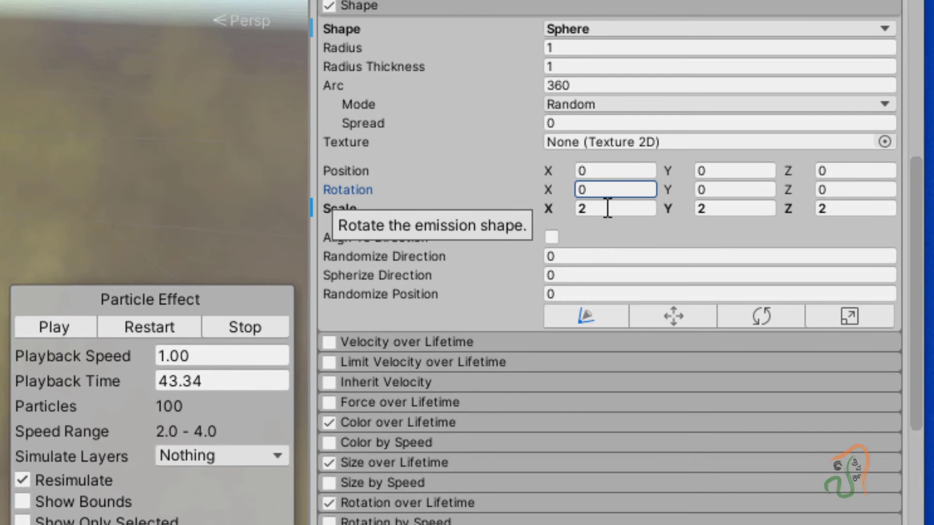
pyautogui.click(607, 208)
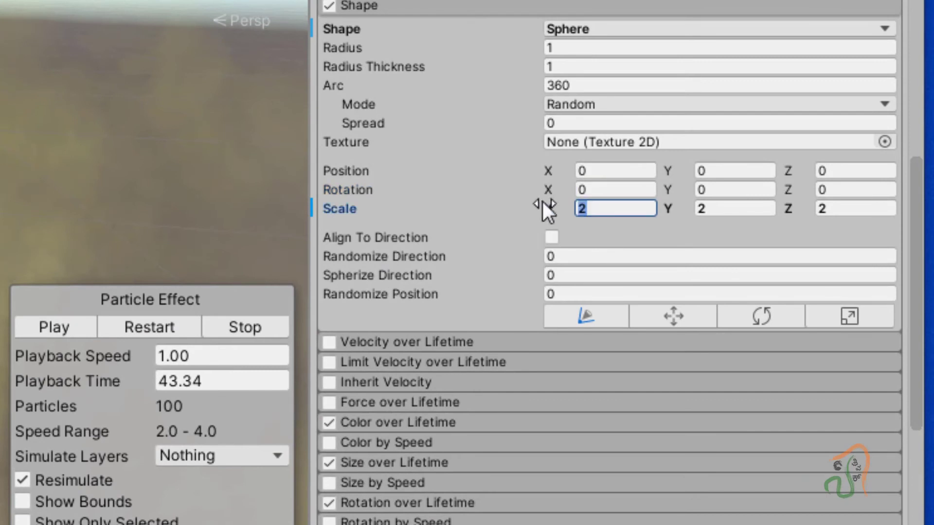
pyautogui.write('1')
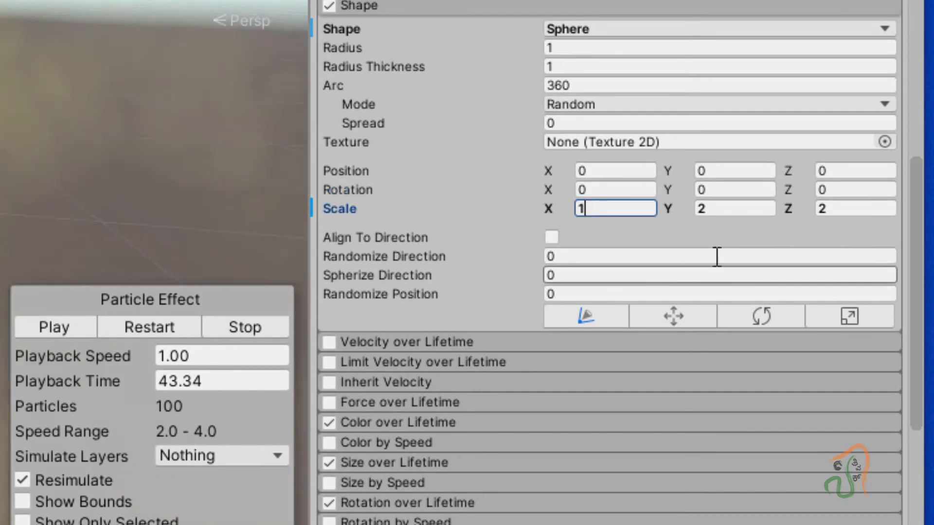
pyautogui.click(720, 208)
pyautogui.write('1')
pyautogui.click(841, 208)
pyautogui.write('1')
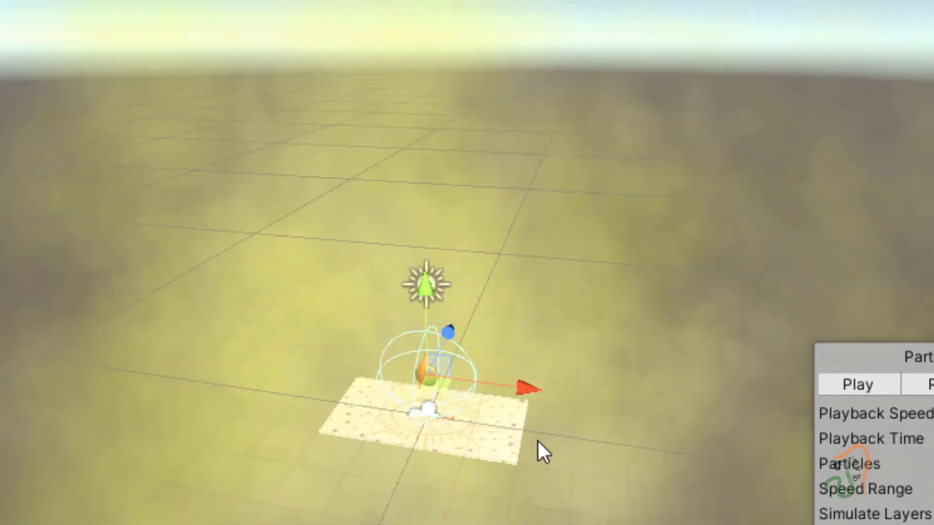
pyautogui.scroll(-3, 537, 440)
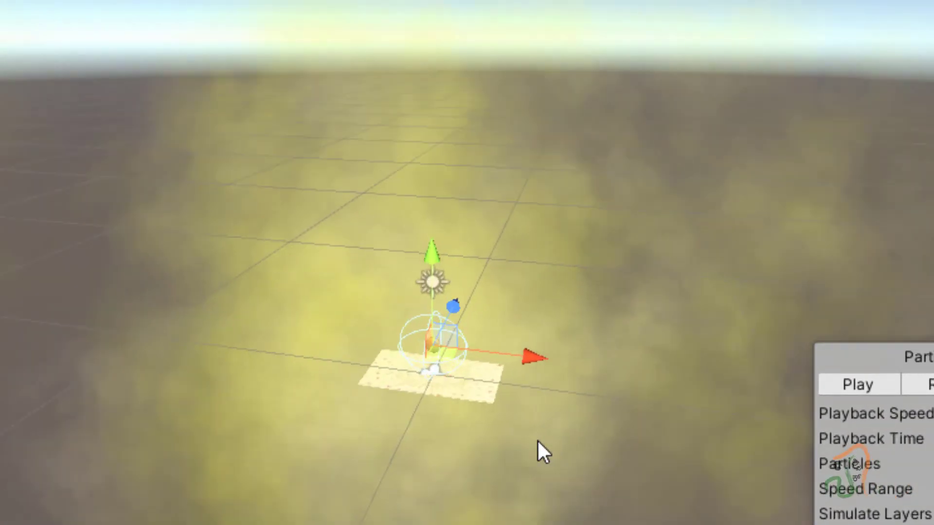
pyautogui.scroll(5, 537, 439)
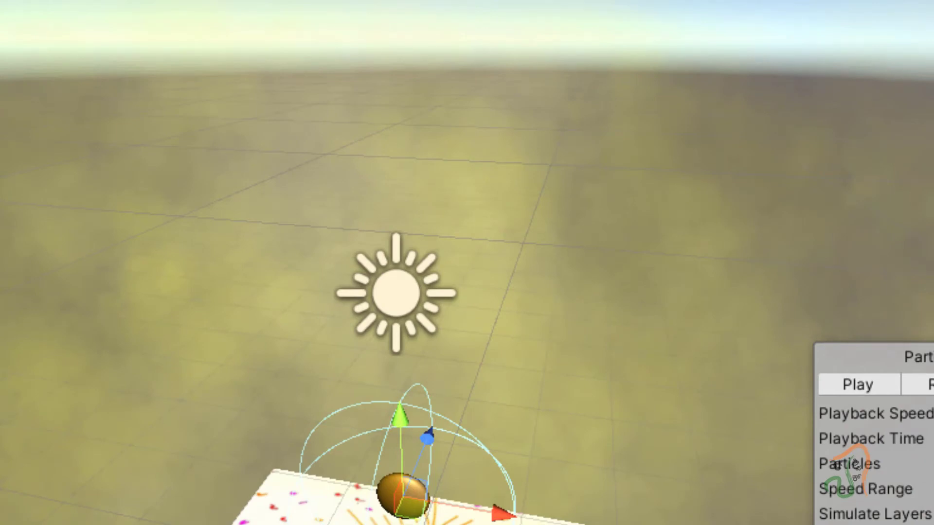
pyautogui.scroll(-2, 537, 440)
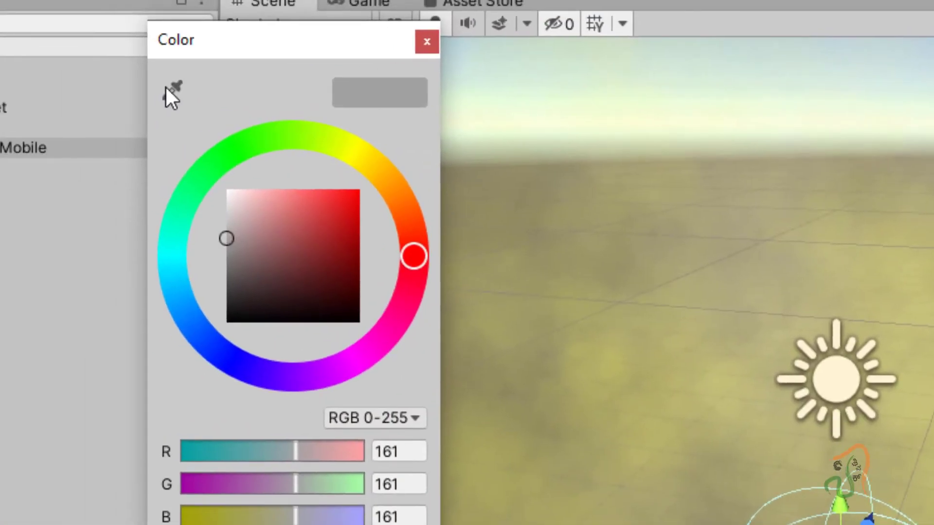
# Step: Set the second Start Color by sampling the first with the eyedropper and muting it to RGB 154, 132, 77
pyautogui.click(167, 89)
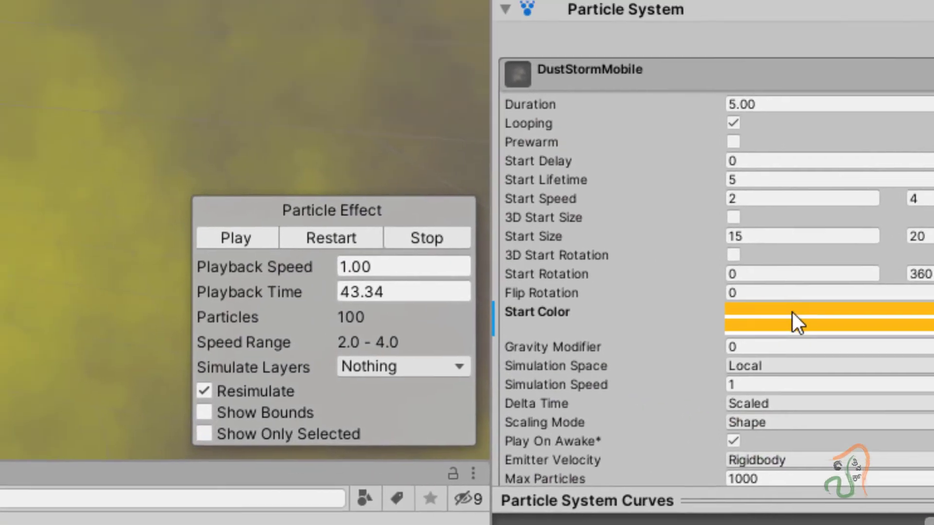
pyautogui.click(731, 294)
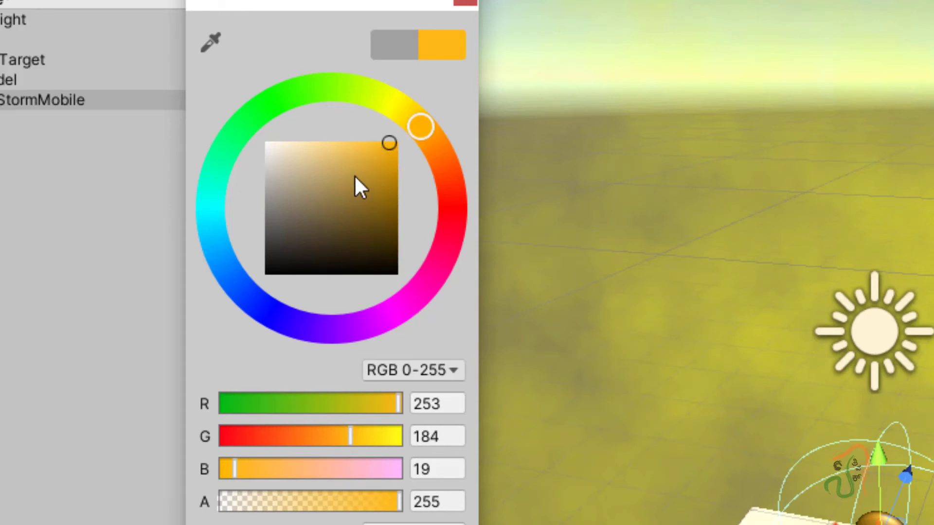
pyautogui.moveTo(388, 144); pyautogui.dragTo(334, 197)
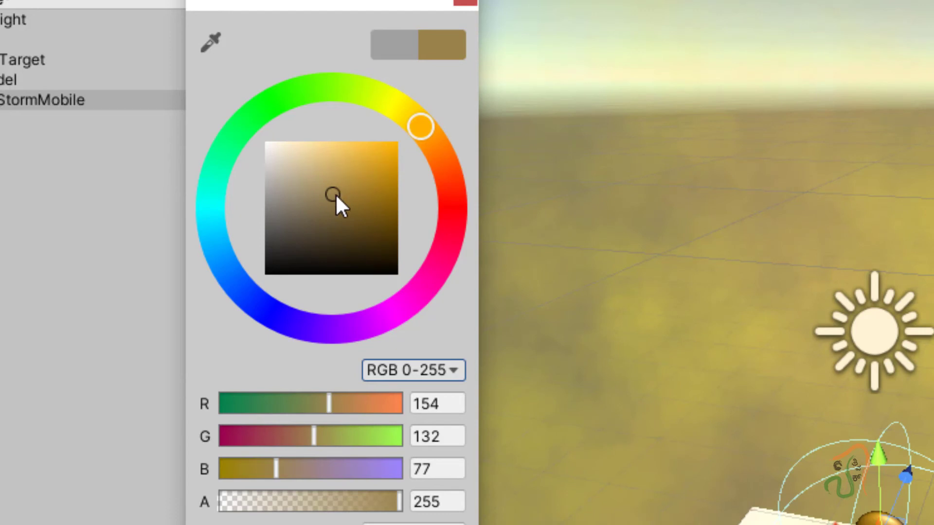
pyautogui.click(461, 3)
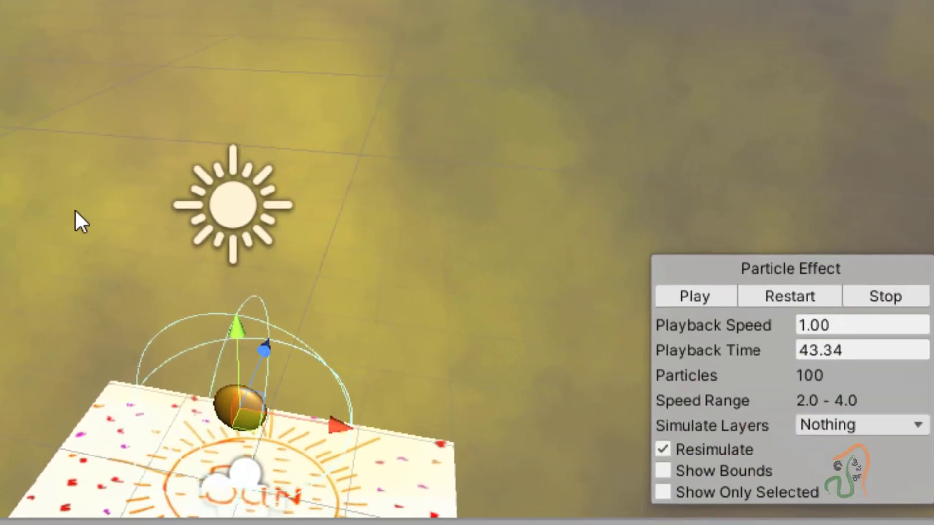
# Step: Preview the recoloured dust storm around the sun model, pause the playback, and save the scene
pyautogui.scroll(-2, 34, 279)
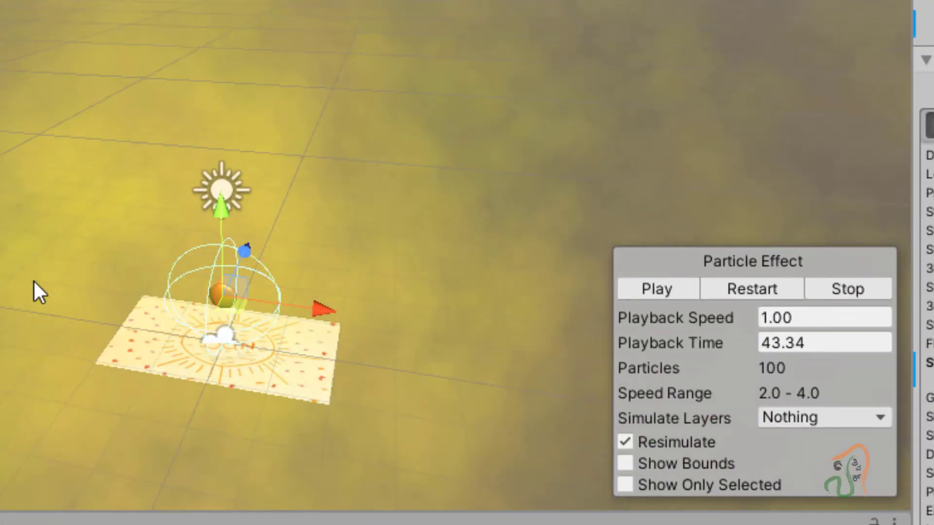
pyautogui.scroll(2, 34, 280)
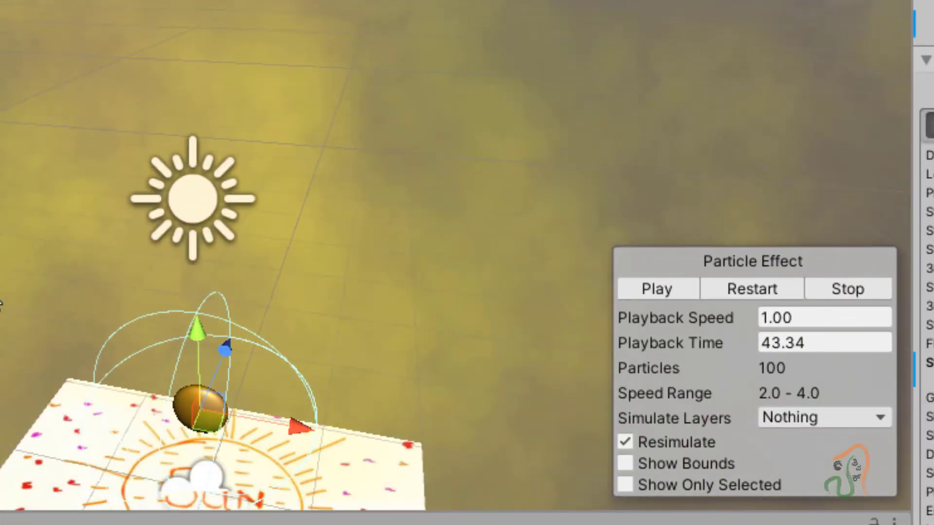
pyautogui.click(653, 287)
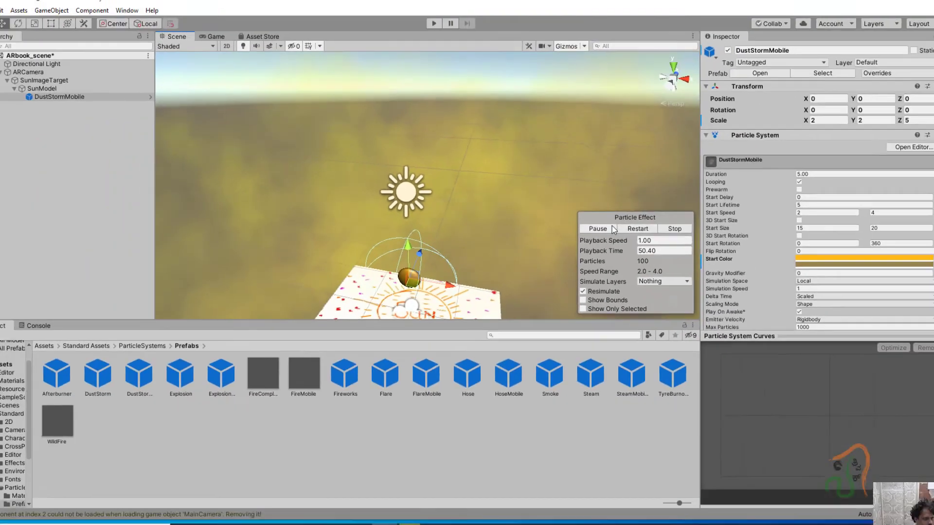
pyautogui.click(671, 288)
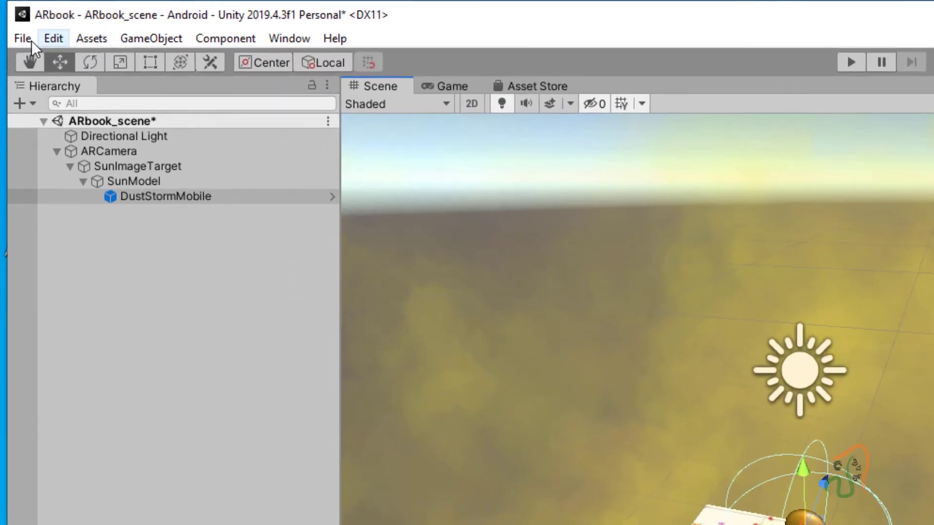
pyautogui.click(23, 39)
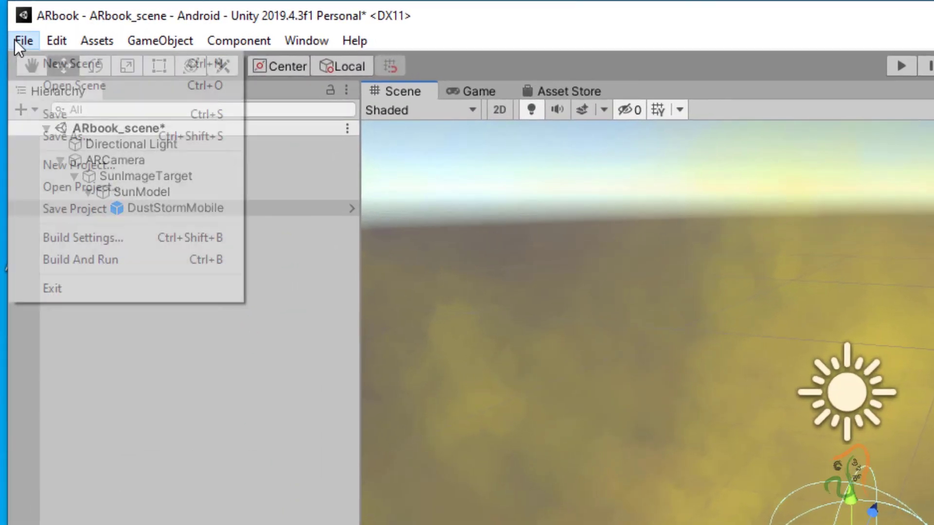
pyautogui.click(38, 113)
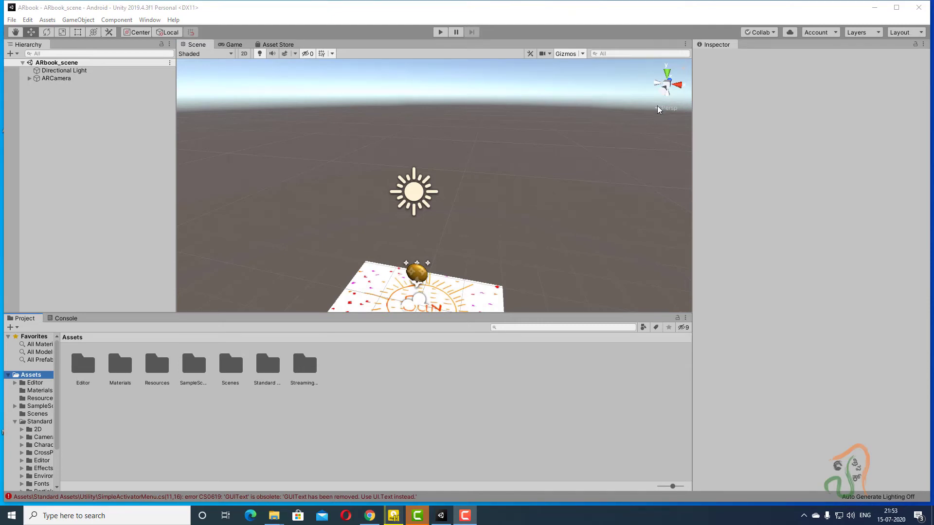
# Step: Search the Asset Store for "standard assets" and browse the results for the Unity Technologies package
pyautogui.click(282, 44)
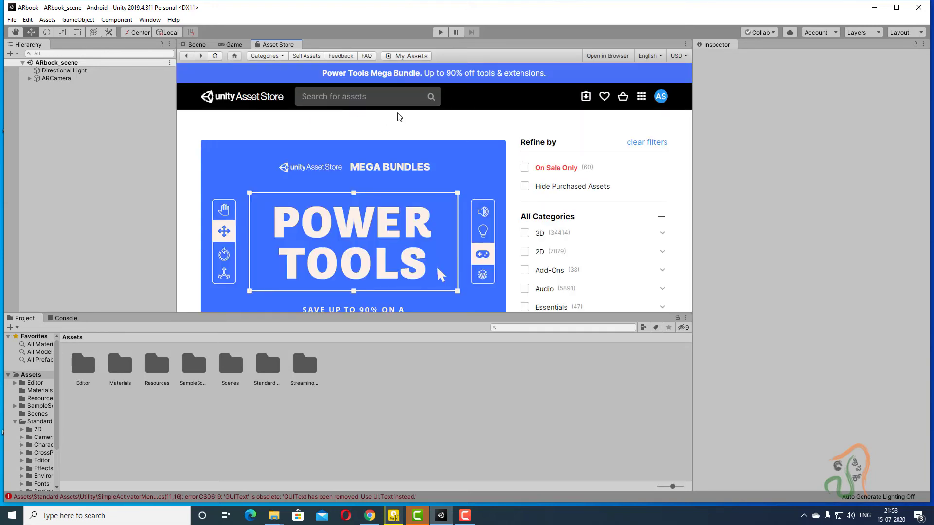
pyautogui.click(390, 101)
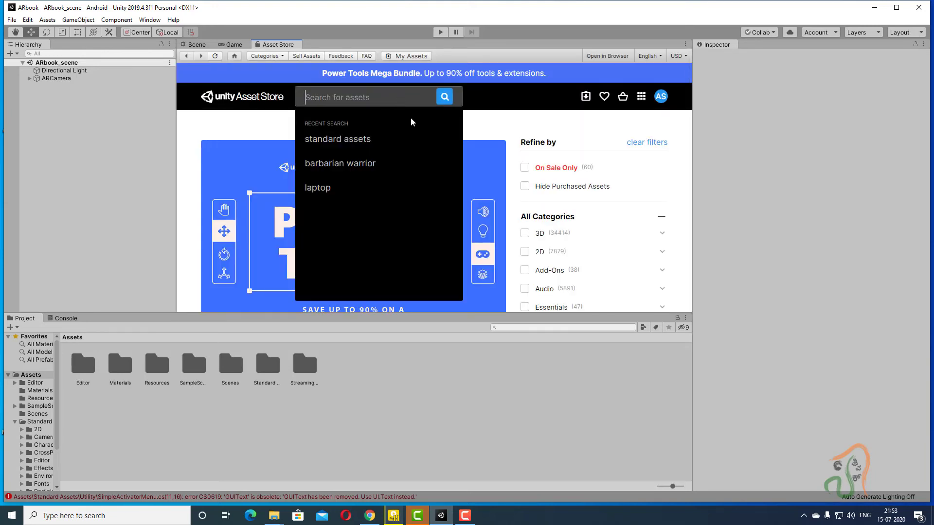
pyautogui.click(381, 141)
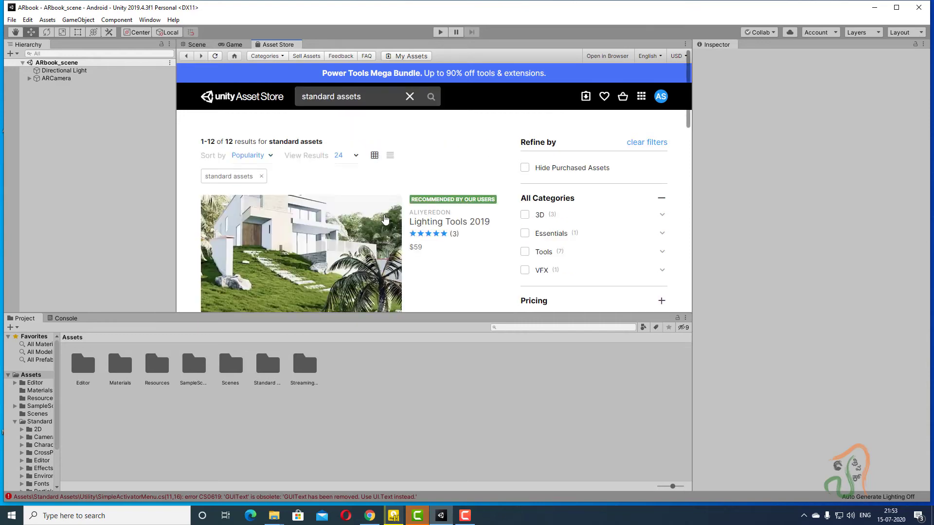
pyautogui.scroll(-7, 382, 219)
pyautogui.scroll(3, 384, 218)
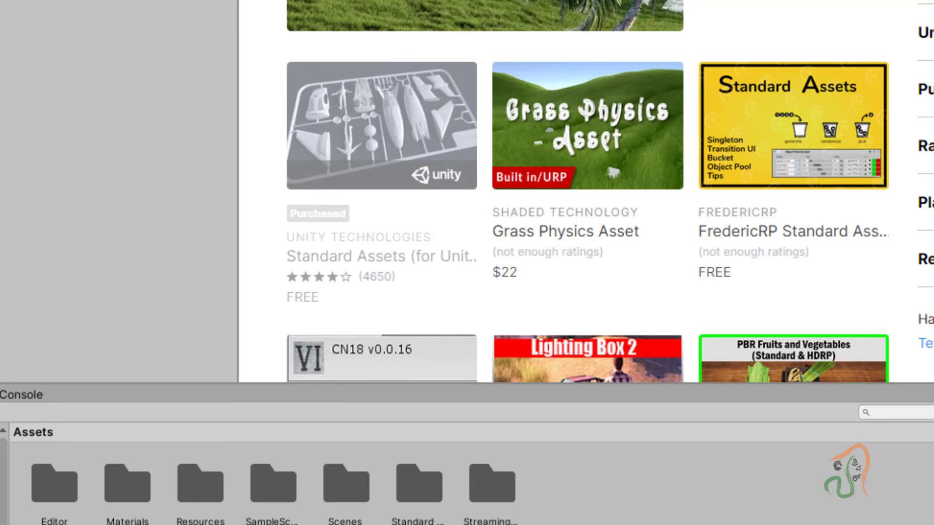
# Step: Show the Console and open the script behind the obsolete GUIText error, SimpleActivatorMenu.cs, in Visual Studio
pyautogui.click(186, 0)
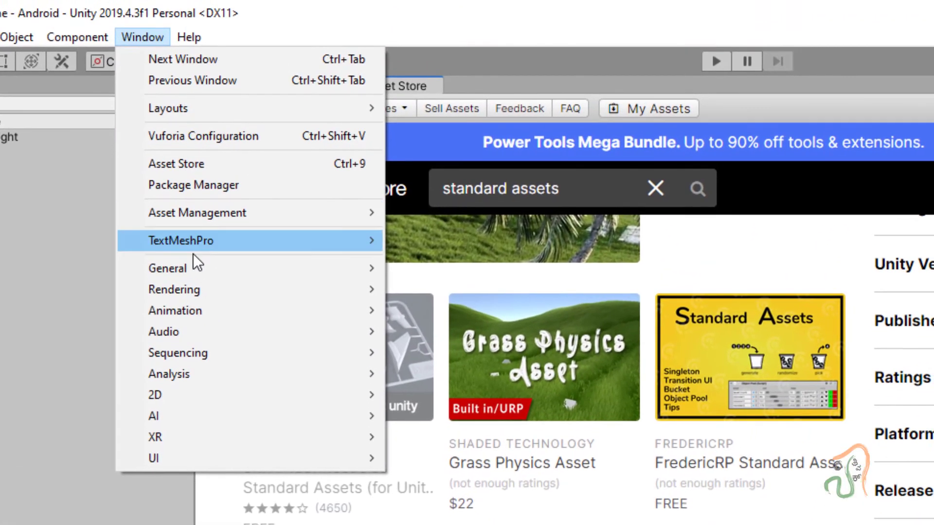
pyautogui.moveTo(200, 273)
pyautogui.click(504, 380)
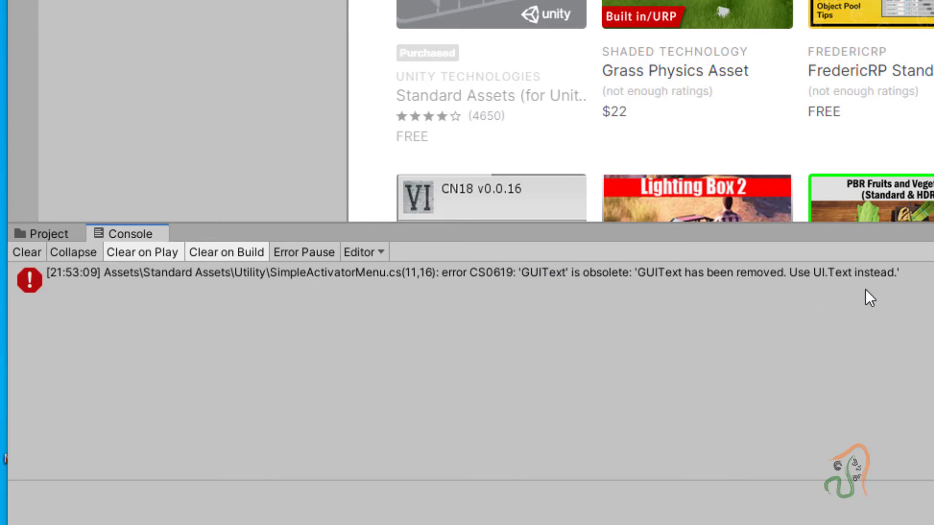
pyautogui.click(48, 291)
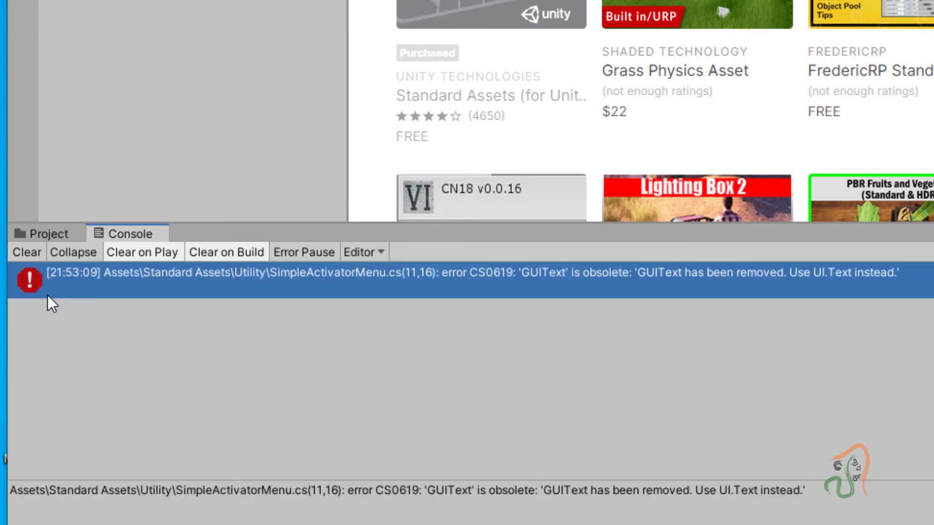
pyautogui.doubleClick(240, 279)
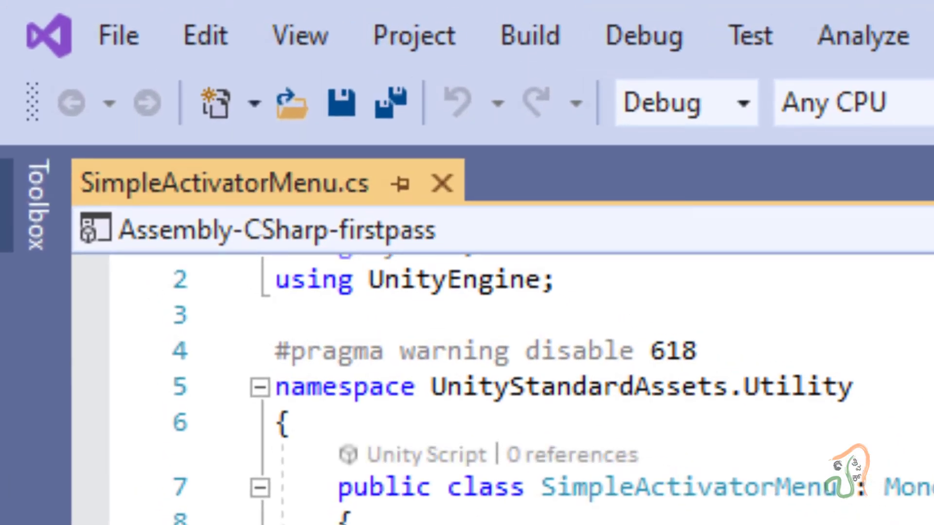
# Step: Paste the revised code using GUI.Text and comment out the camSwitchButton, objects and m_CurrentActiveObject declarations with //
pyautogui.hotkey('ctrl', 'v')
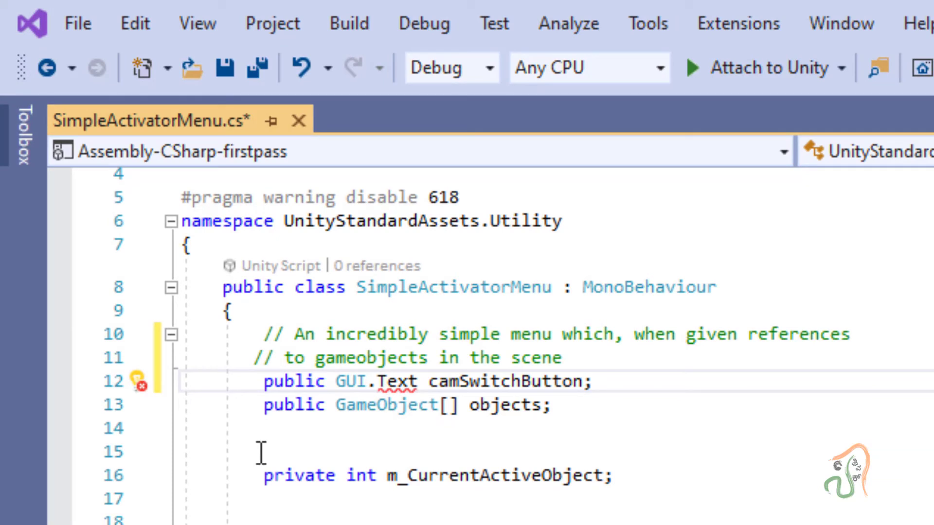
pyautogui.write('//')
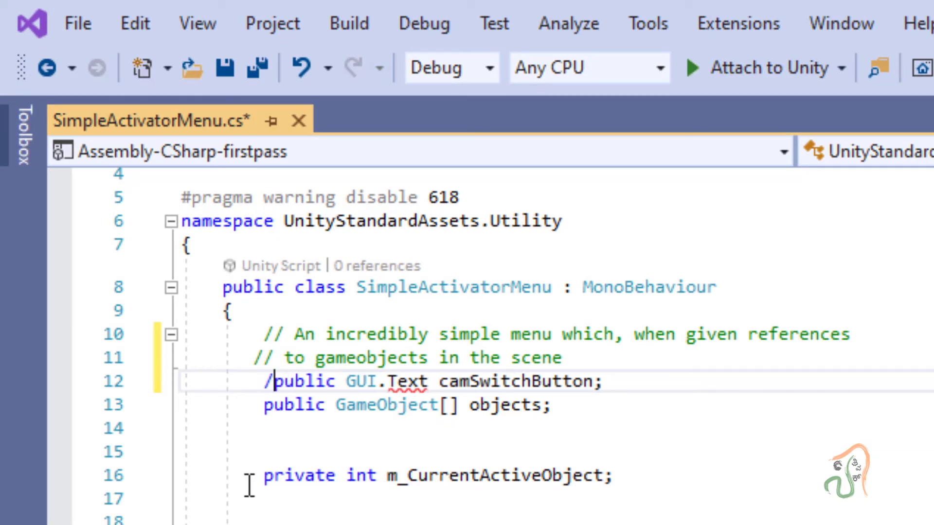
pyautogui.click(255, 405)
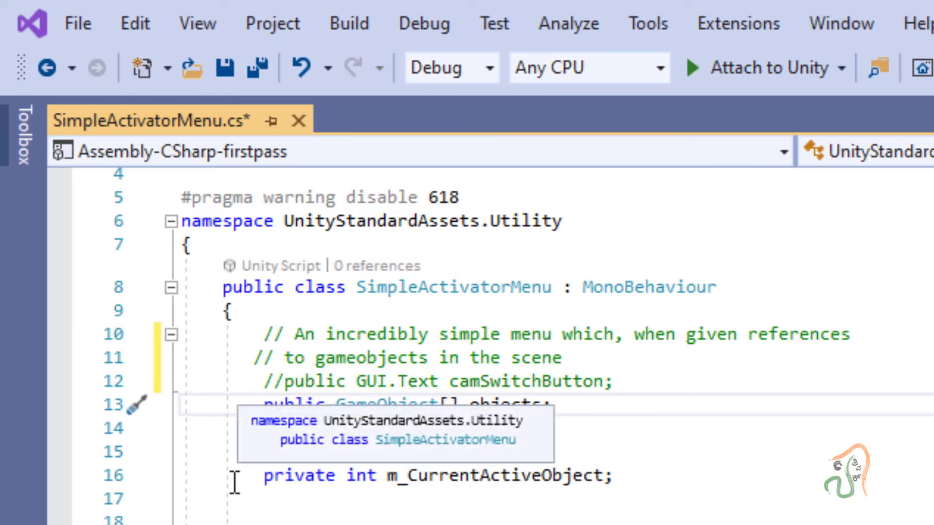
pyautogui.write('//')
pyautogui.click(255, 479)
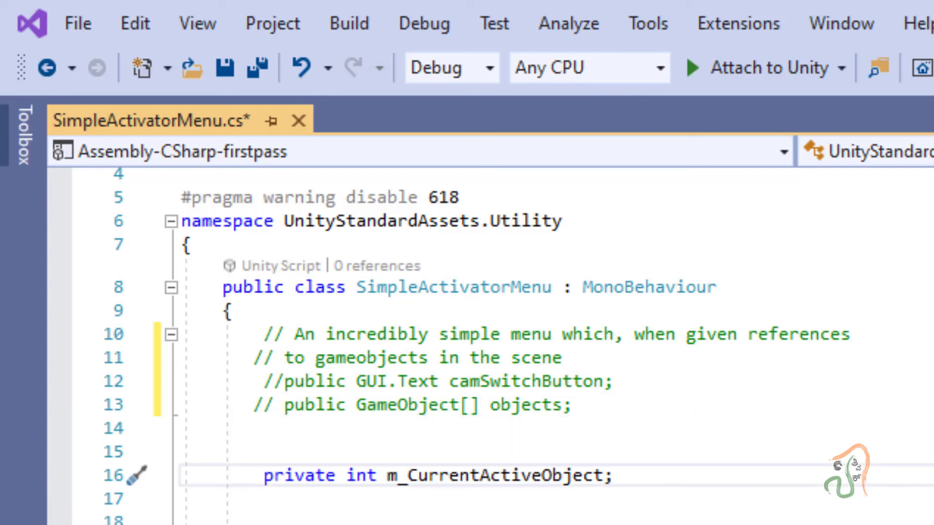
pyautogui.write('//')
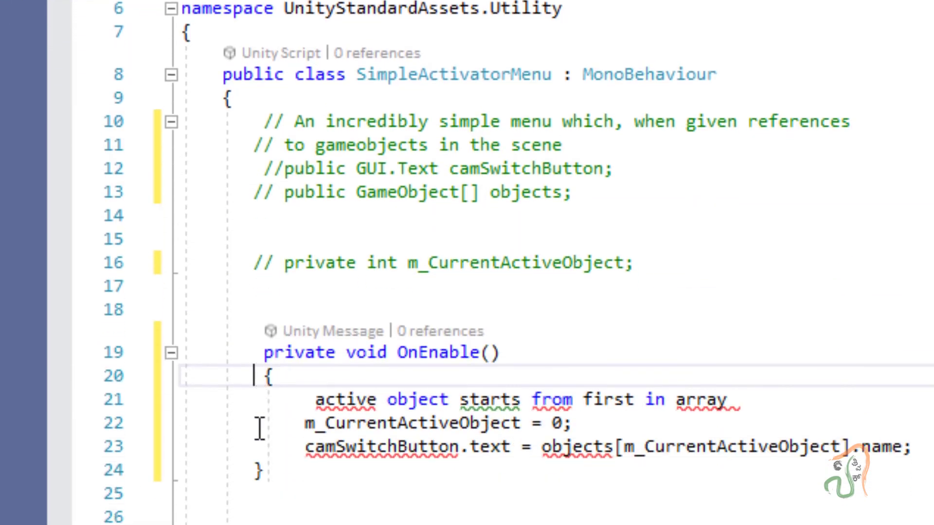
# Step: Comment out every line of the OnEnable() method, including its braces, on lines 19 to 24
pyautogui.click(258, 524)
pyautogui.click(261, 267)
pyautogui.write('//')
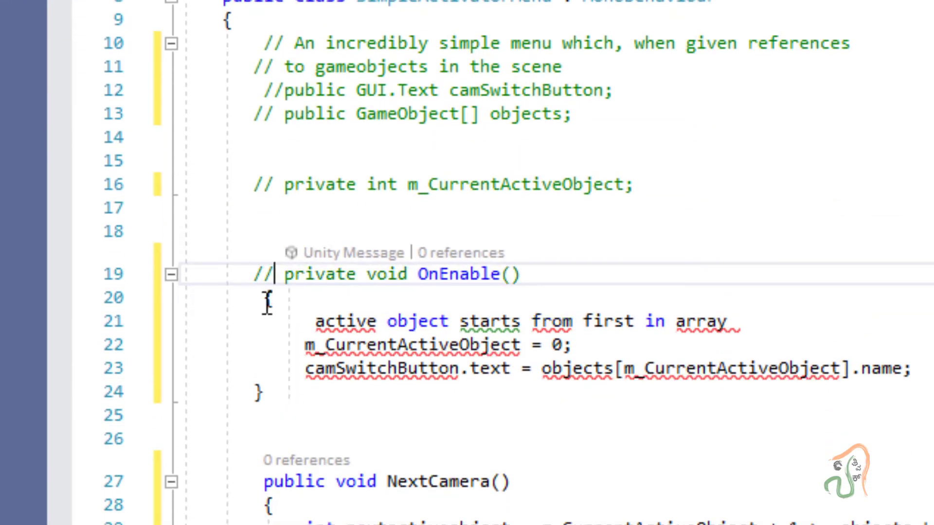
pyautogui.click(265, 298)
pyautogui.write('//')
pyautogui.click(256, 321)
pyautogui.write('//')
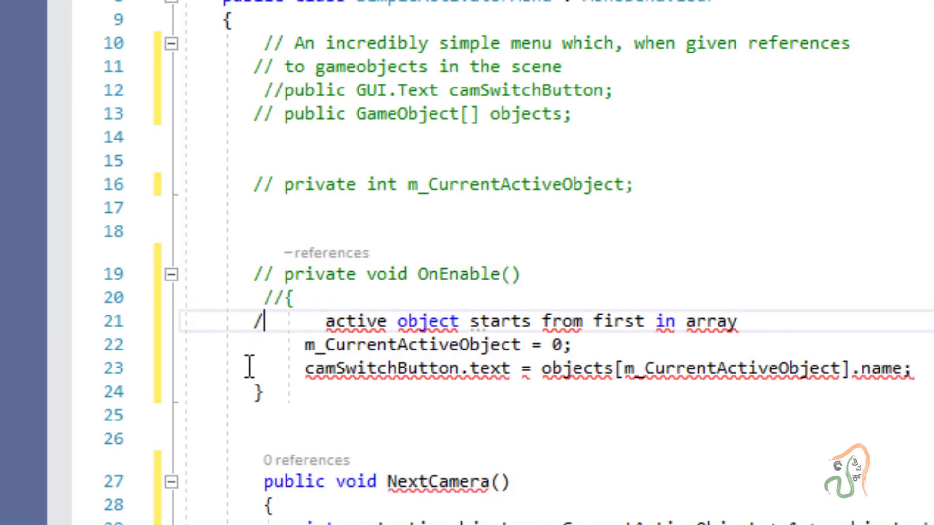
pyautogui.click(253, 344)
pyautogui.write('//')
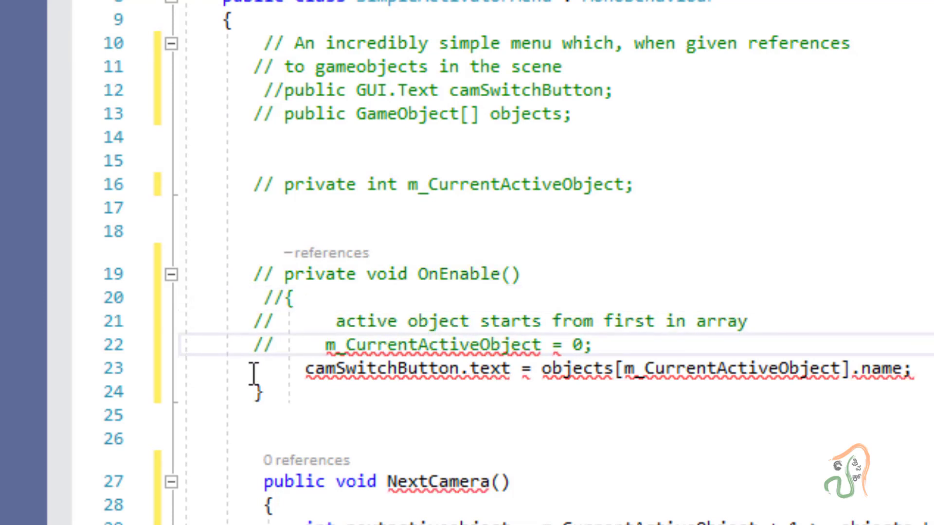
pyautogui.click(253, 369)
pyautogui.write('//')
pyautogui.click(246, 391)
pyautogui.write('//')
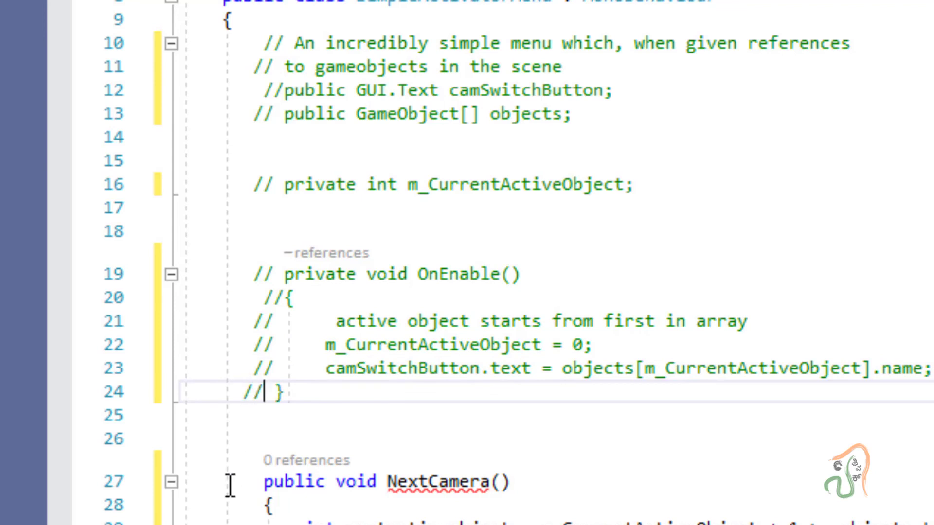
# Step: Comment out the NextCamera() signature, its opening brace, the nextactiveobject line and the blank line 30
pyautogui.click(253, 482)
pyautogui.write('//')
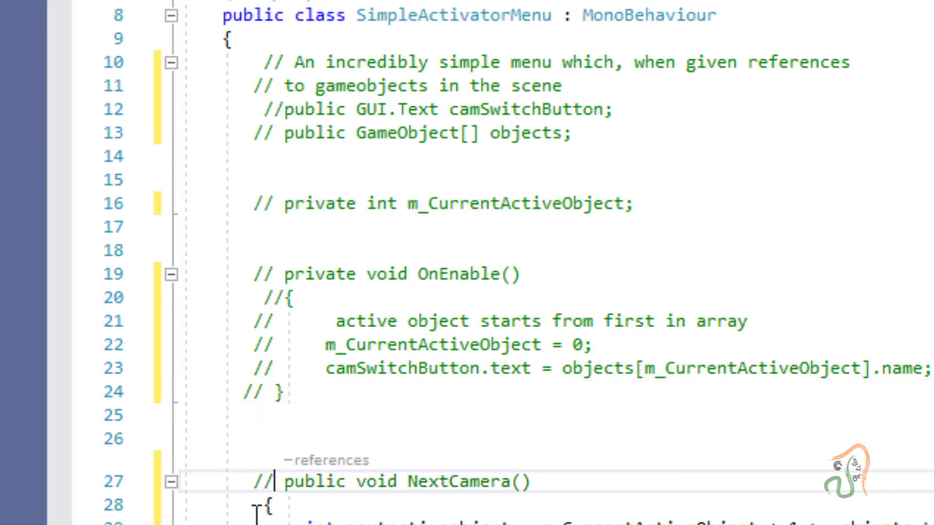
pyautogui.click(254, 506)
pyautogui.write('//')
pyautogui.scroll(-5, 246, 511)
pyautogui.click(246, 255)
pyautogui.write('//')
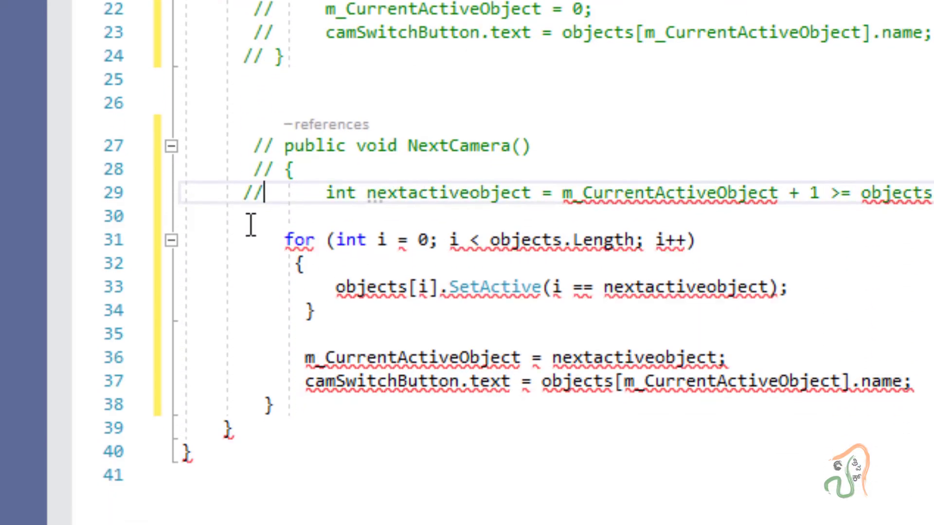
pyautogui.click(246, 217)
pyautogui.write('//')
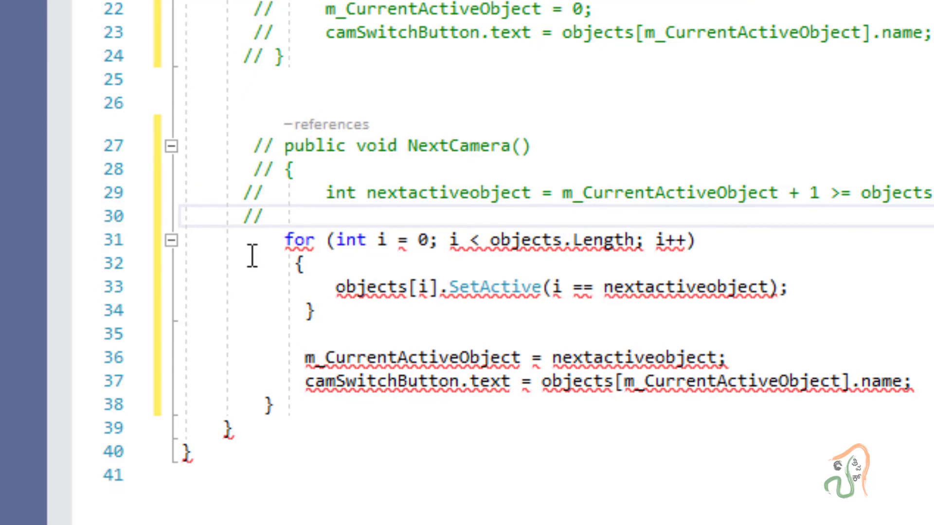
# Step: Comment out the for loop inside NextCamera(), including its braces and the SetActive call, on lines 31 to 34
pyautogui.click(253, 242)
pyautogui.write('//')
pyautogui.click(244, 265)
pyautogui.write('/    ')
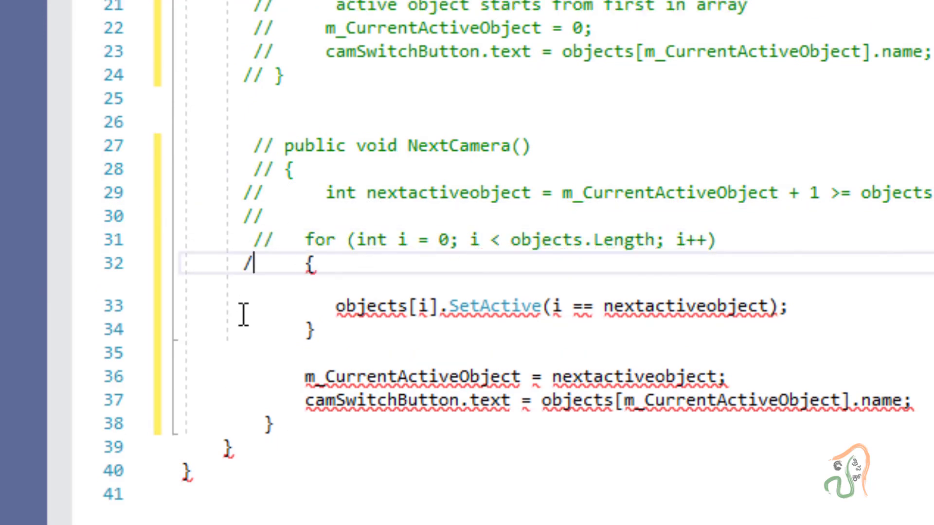
pyautogui.write('/')
pyautogui.click(243, 307)
pyautogui.write('//')
pyautogui.click(243, 330)
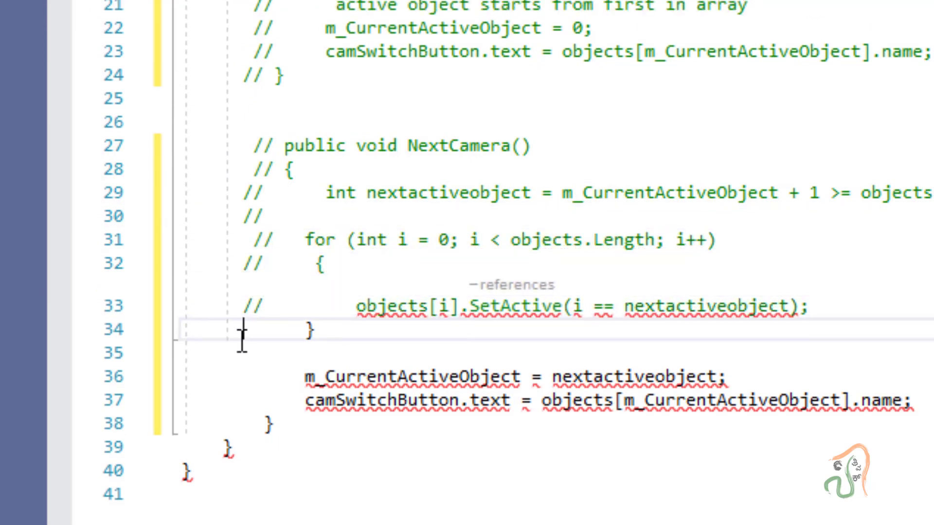
pyautogui.write('//')
# Step: Comment out the rest of NextCamera(), lines 35 to 38, with its two final assignments and closing brace
pyautogui.click(234, 359)
pyautogui.write('//')
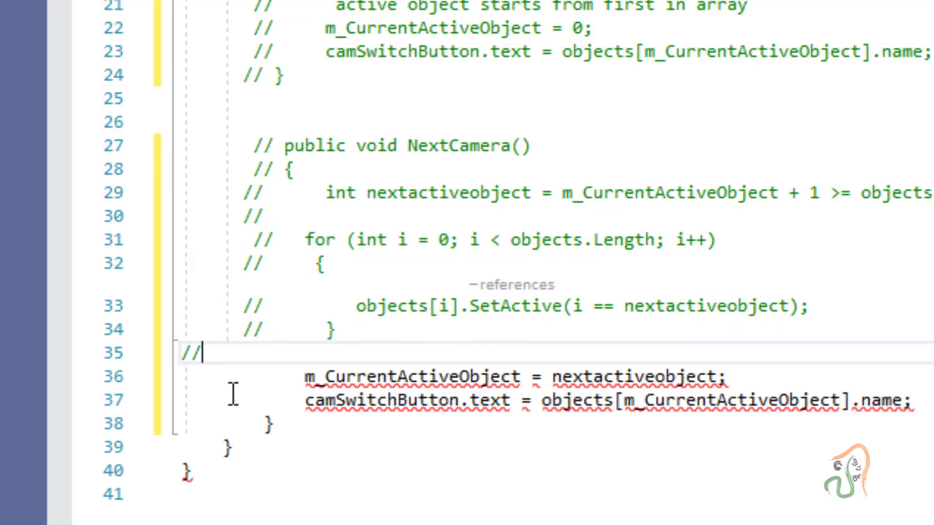
pyautogui.click(234, 379)
pyautogui.write('//')
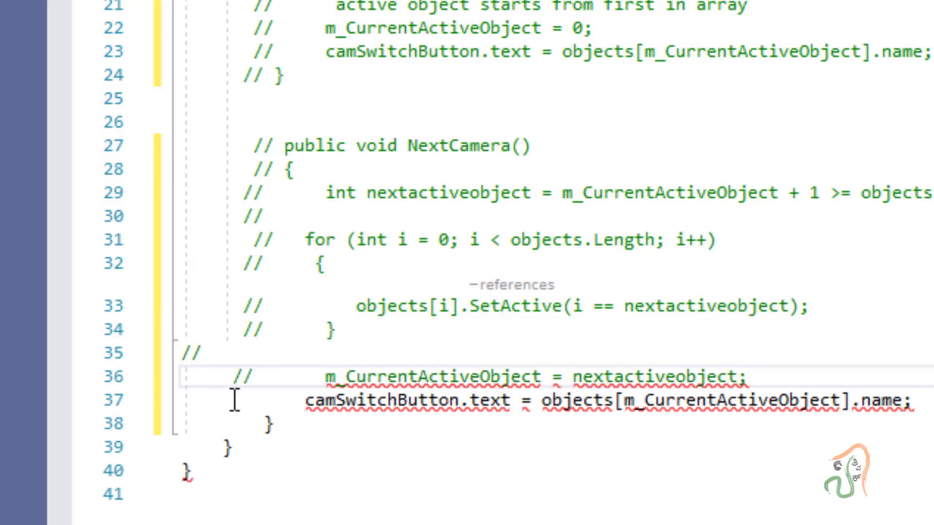
pyautogui.click(234, 402)
pyautogui.write('//')
pyautogui.click(228, 420)
pyautogui.write('//')
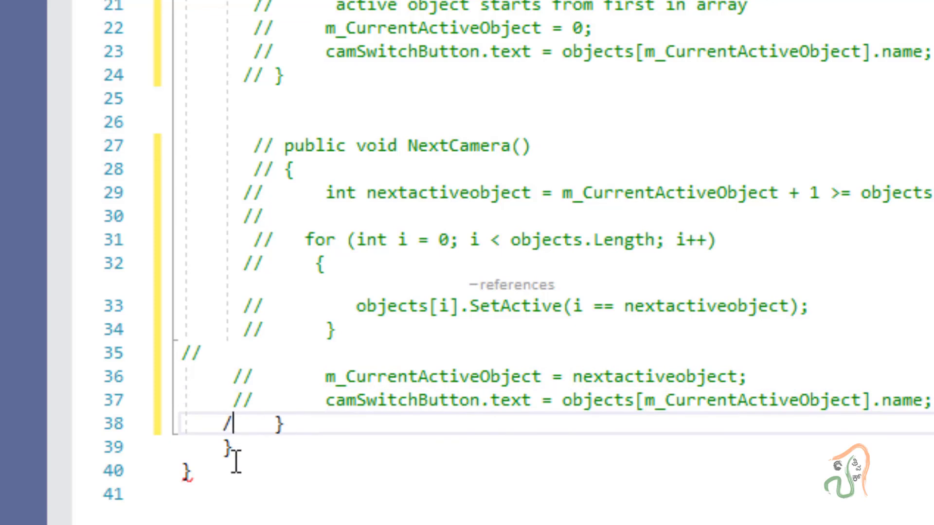
# Step: Comment out the SimpleActivatorMenu class declaration together with the class's opening and closing braces
pyautogui.click(216, 449)
pyautogui.write('//')
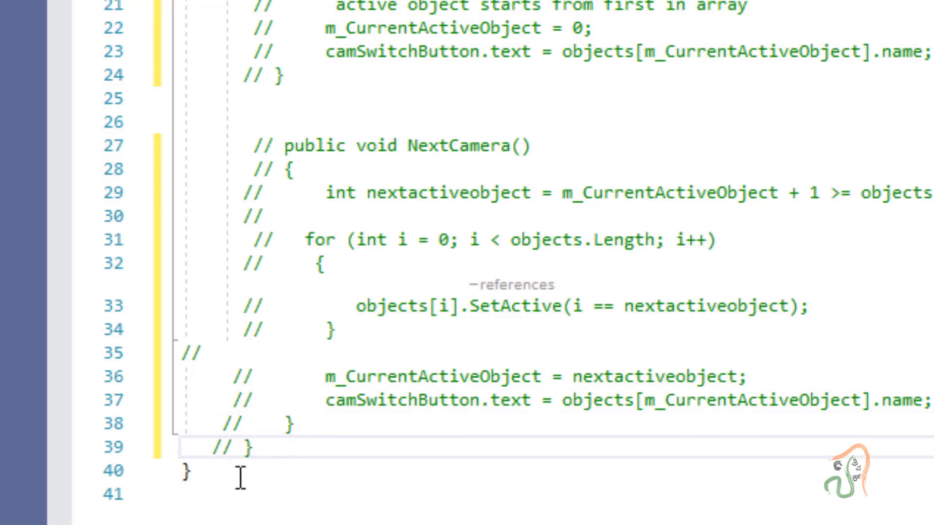
pyautogui.scroll(5, 227, 64)
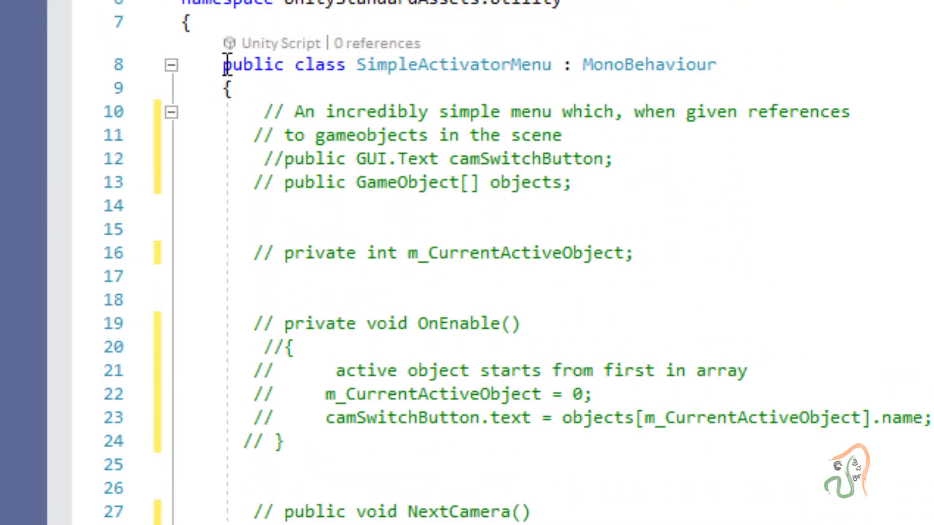
pyautogui.click(230, 71)
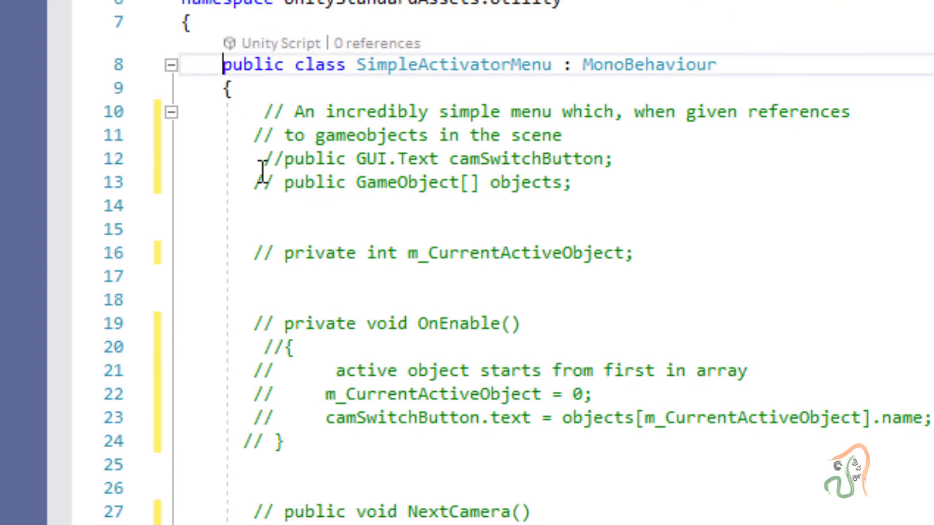
pyautogui.write('//')
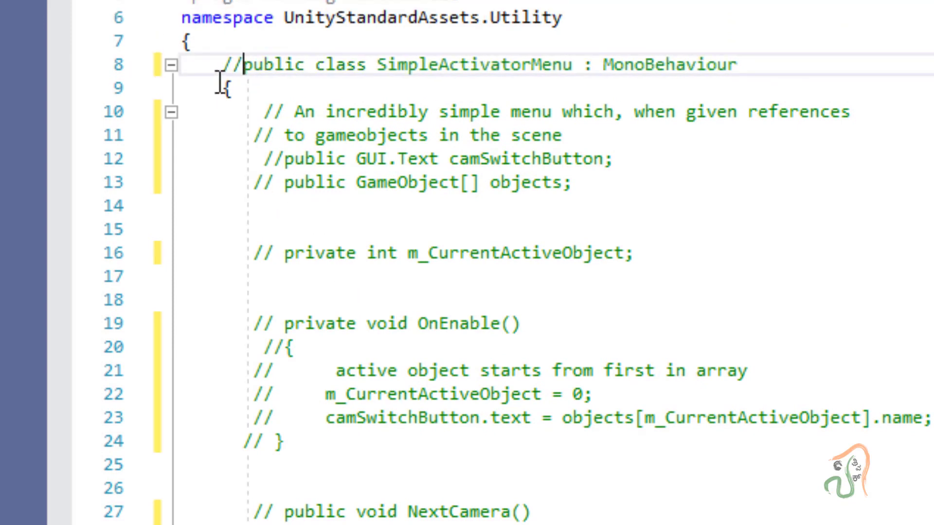
pyautogui.click(217, 87)
pyautogui.write('//')
pyautogui.click(705, 392)
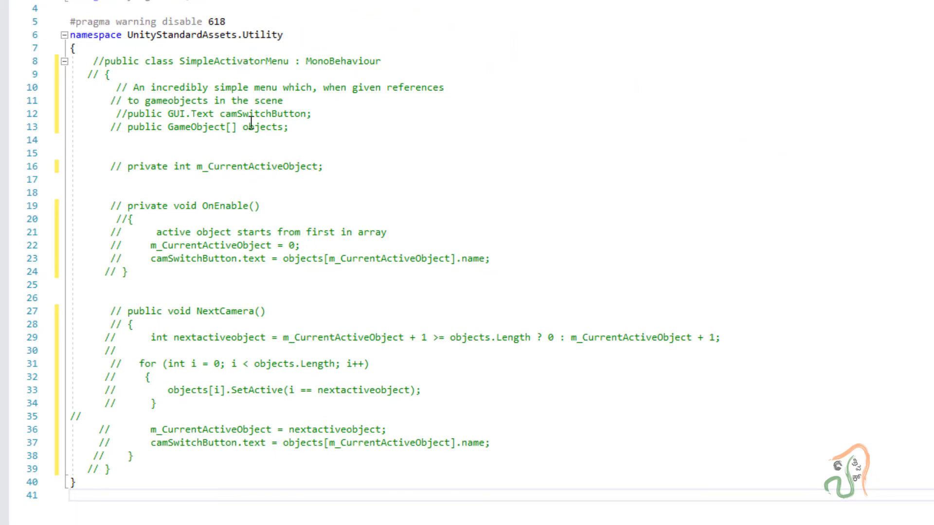
# Step: Save all files in Visual Studio, switch back to Unity and clear the Console messages
pyautogui.hotkey('alt', 'f')
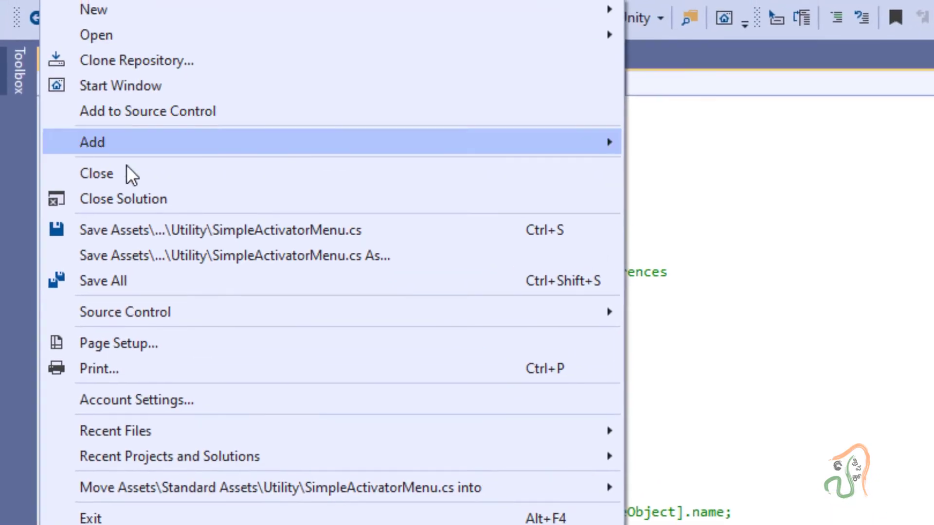
pyautogui.click(135, 288)
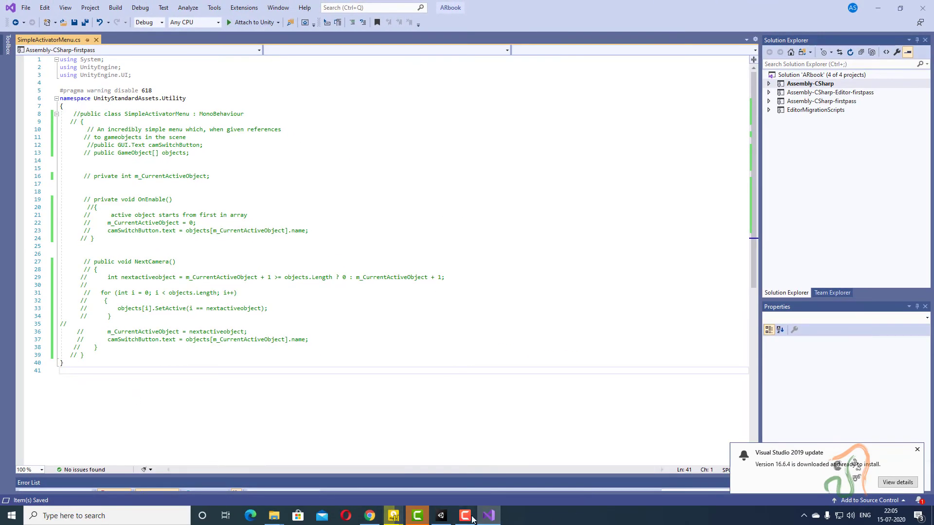
pyautogui.click(443, 519)
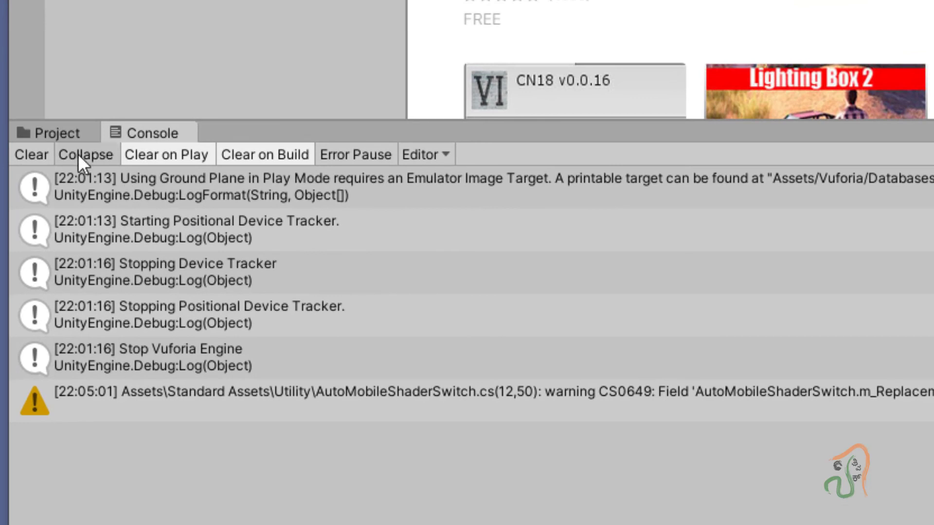
pyautogui.click(34, 155)
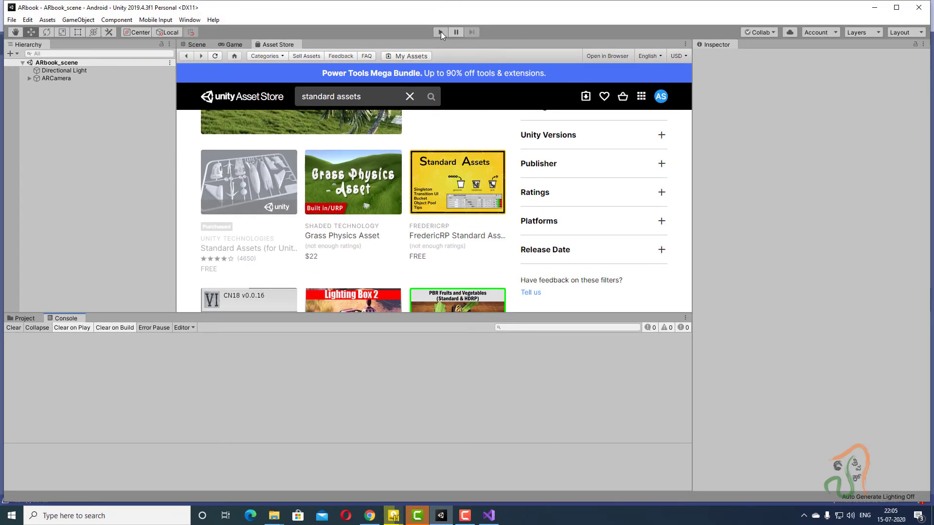
# Step: Test the AR scene in Play mode with the sun image target, stop playback and save the scene
pyautogui.click(441, 32)
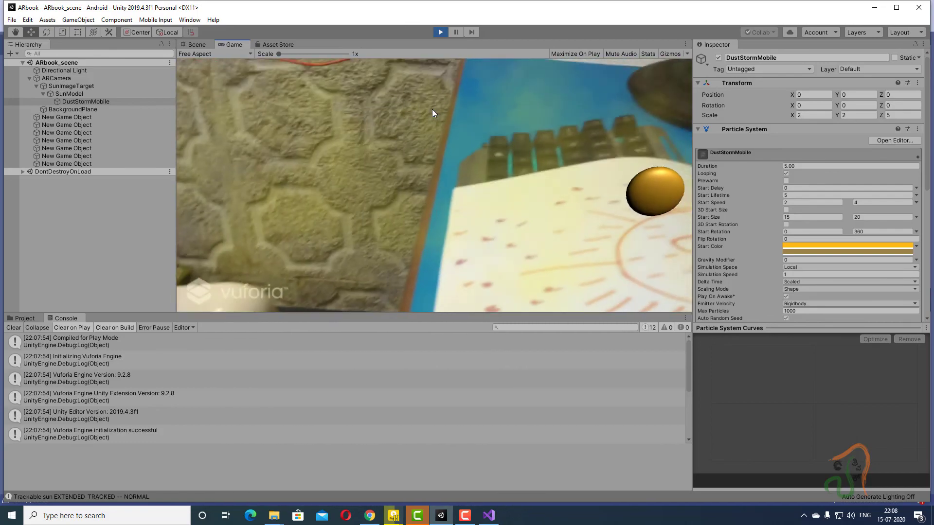
pyautogui.click(440, 32)
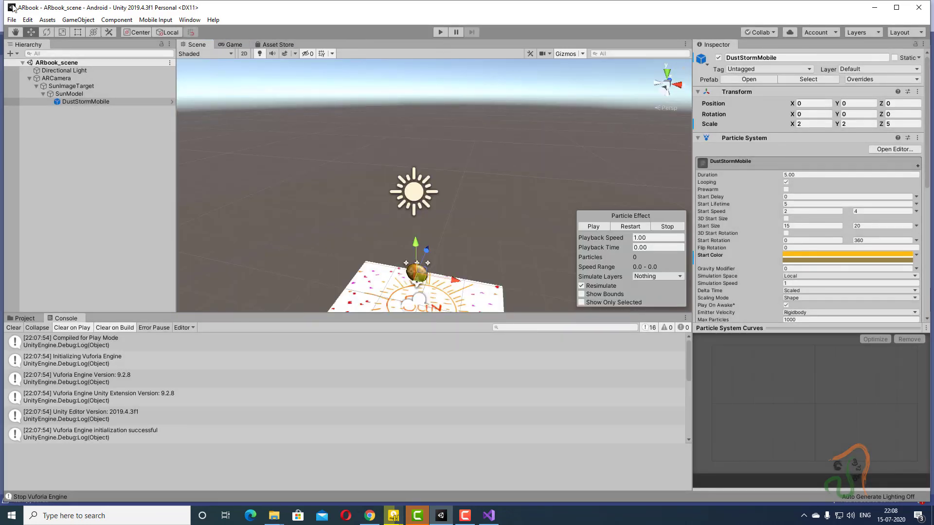
pyautogui.click(10, 19)
pyautogui.click(11, 55)
# Step: Close Visual Studio and save ARbook_scene again in Unity
pyautogui.click(491, 517)
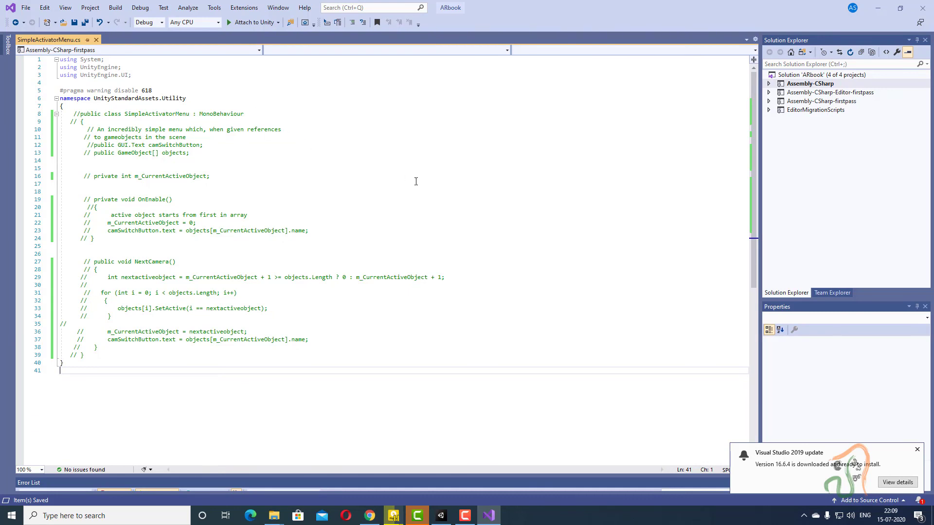
pyautogui.click(923, 9)
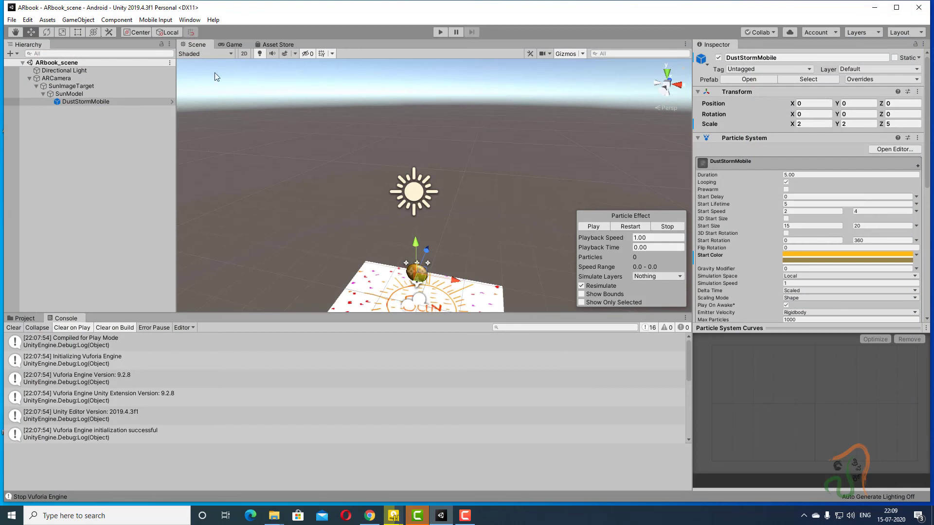
pyautogui.click(11, 19)
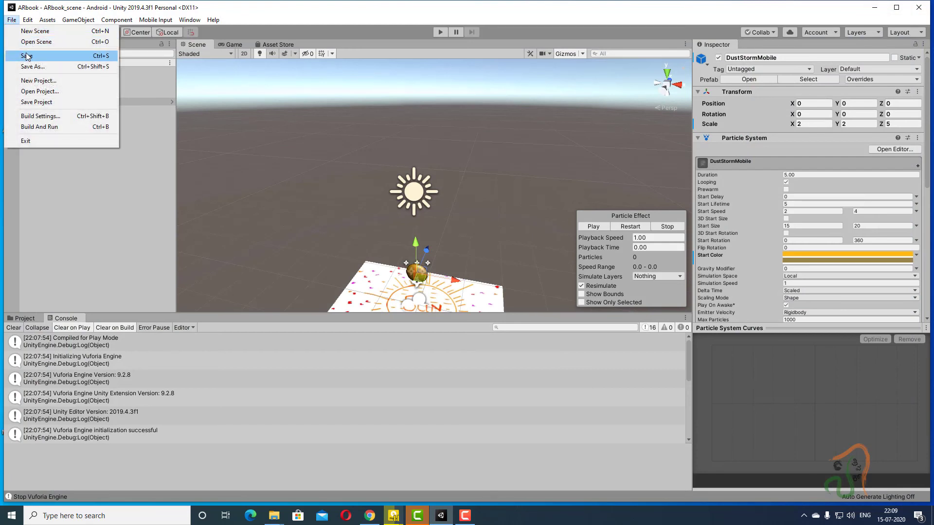
pyautogui.click(26, 53)
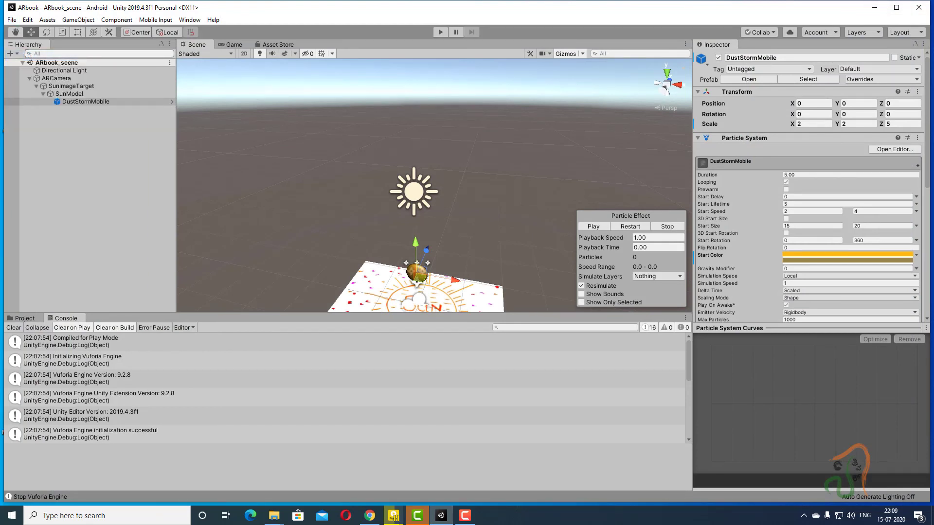